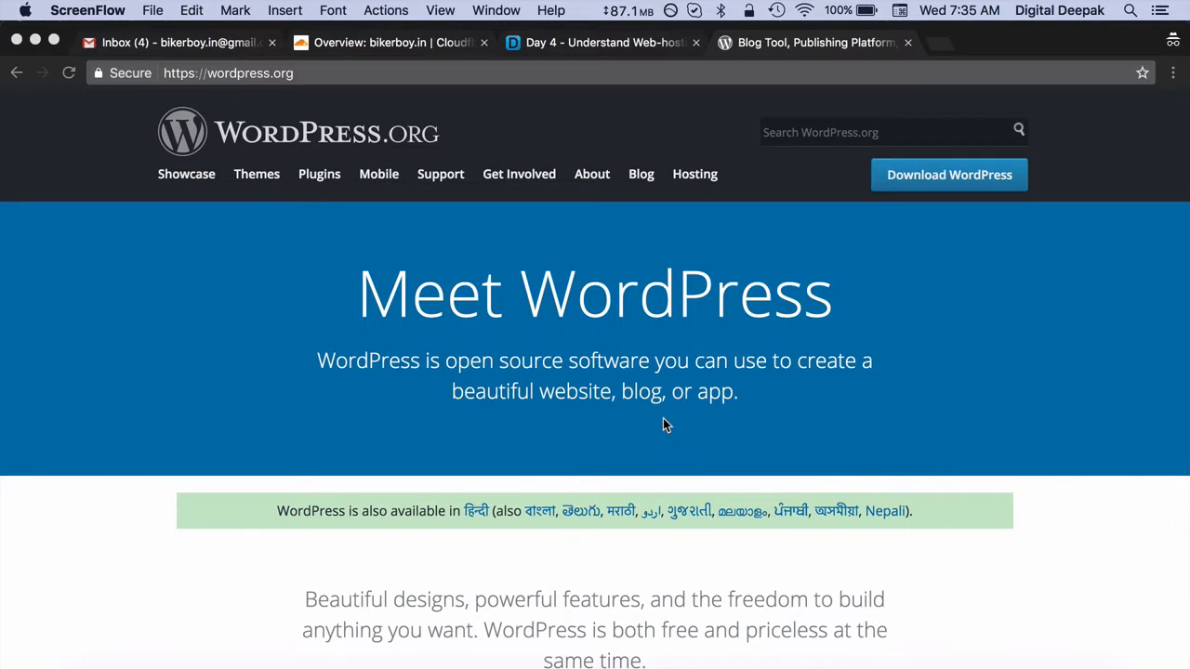
# Go to the Day 4 web-hosting lecture page and find its list of hosting account discounts.
pyautogui.scroll(1, 663, 425)
pyautogui.click(603, 48)
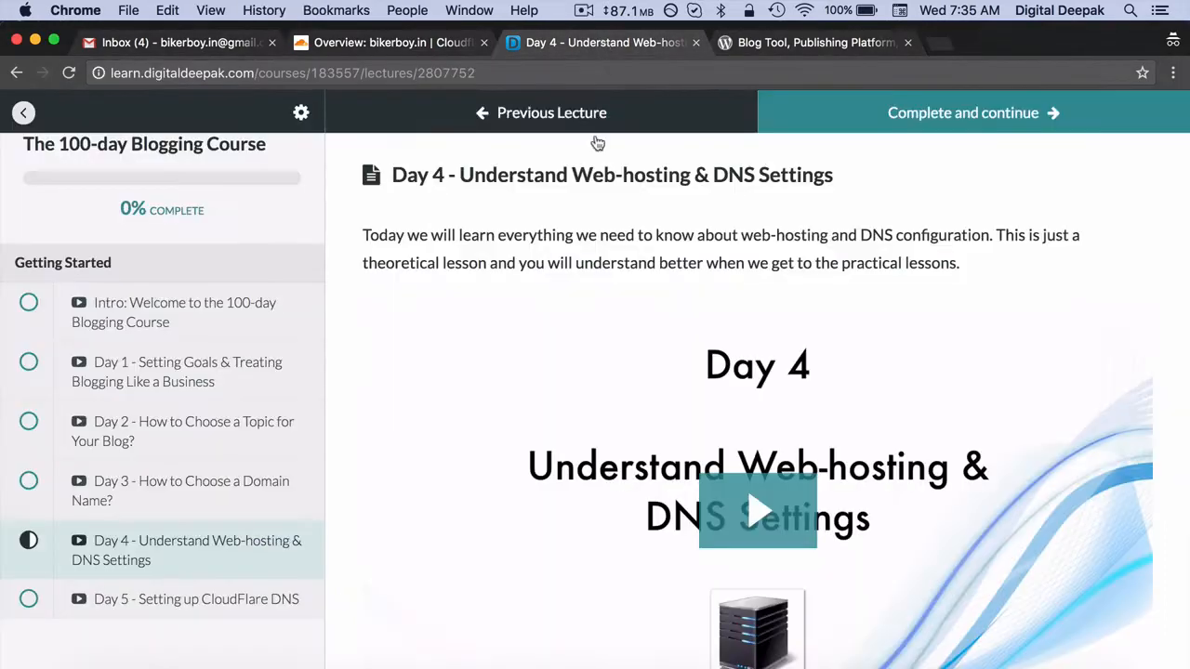
pyautogui.scroll(-5, 581, 258)
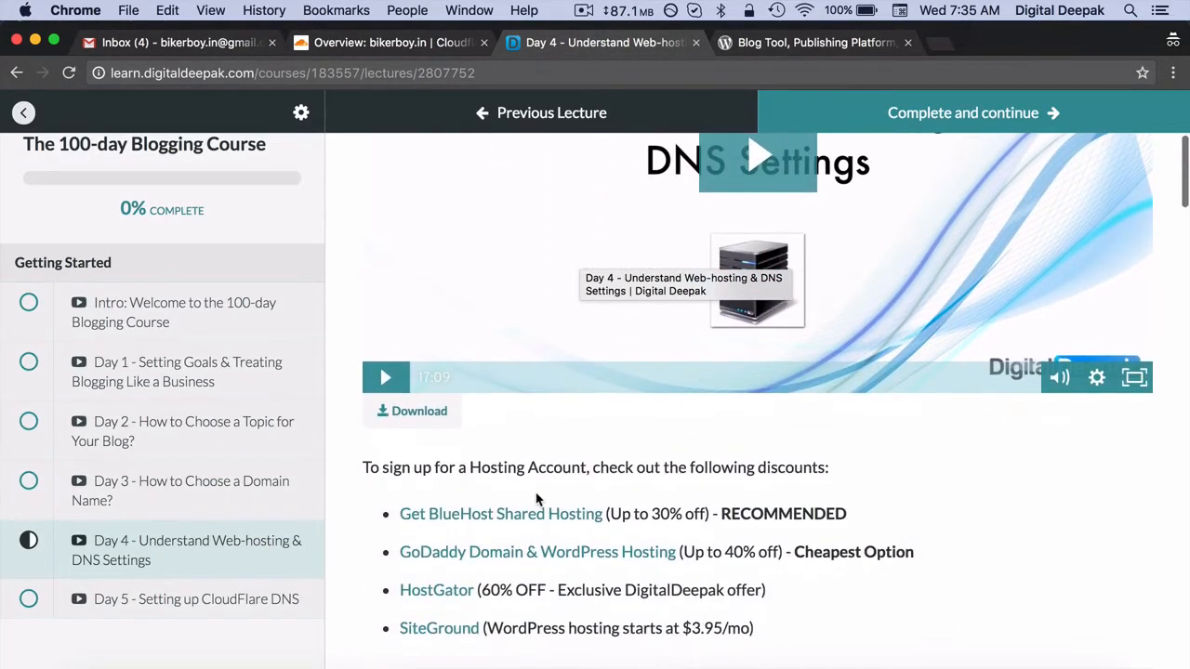
pyautogui.scroll(-2, 536, 499)
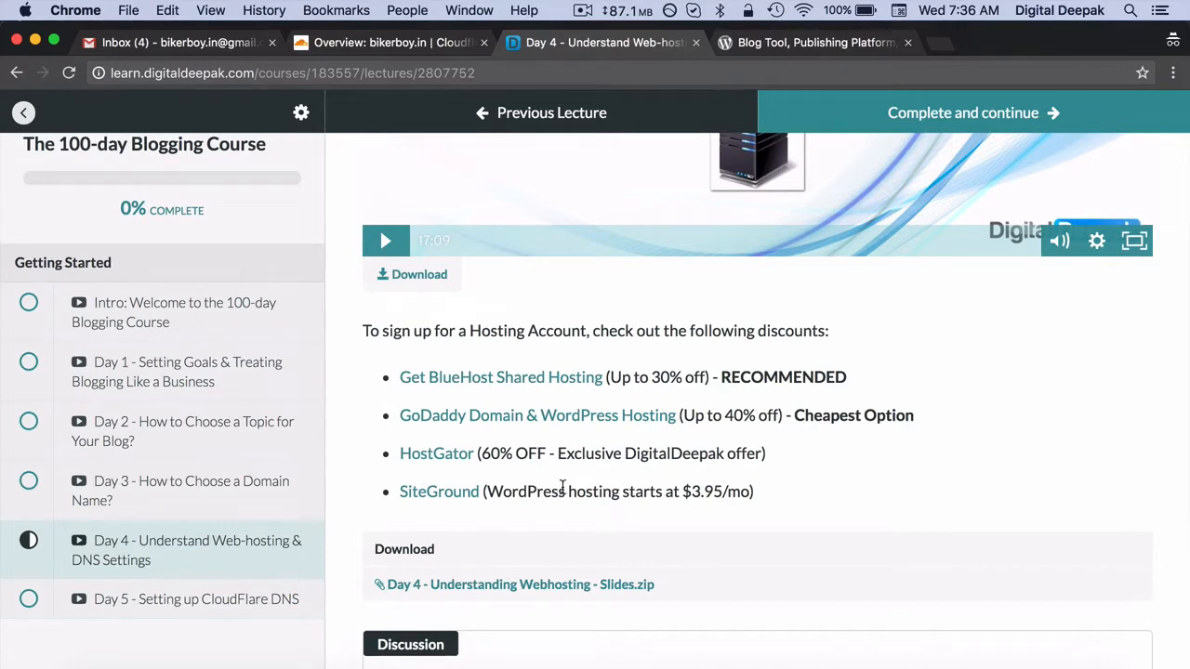
# Open the BlueHost, GoDaddy, HostGator and SiteGround discount links, each in its own new tab.
pyautogui.rightClick(549, 389)
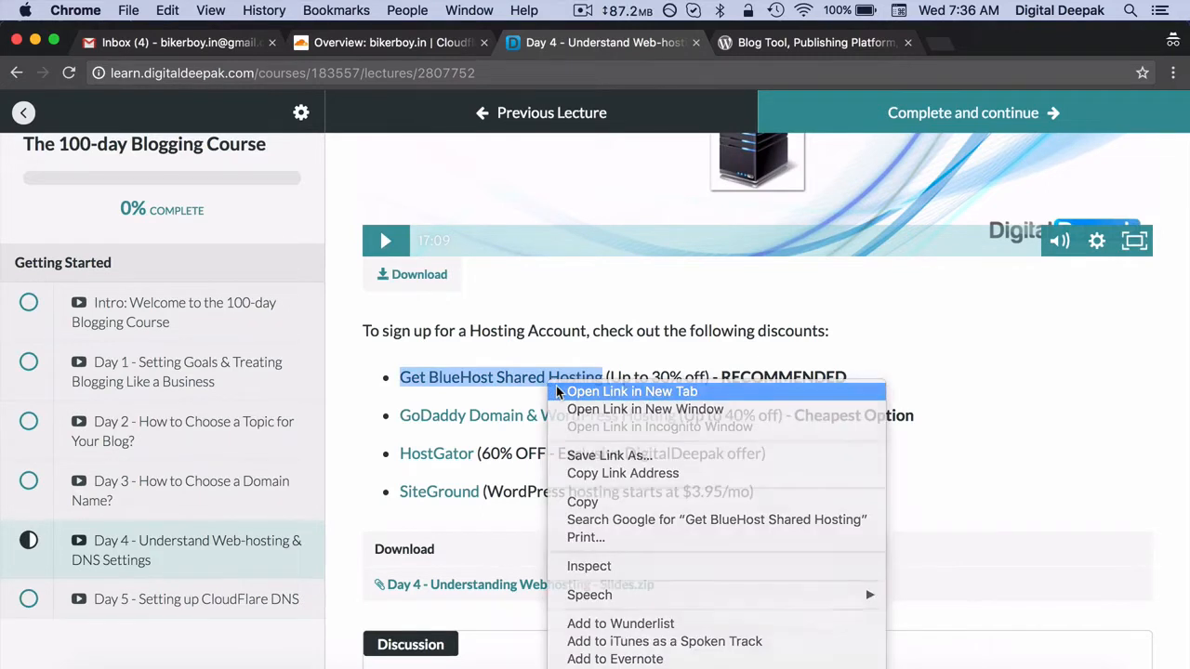
pyautogui.click(569, 391)
pyautogui.rightClick(496, 425)
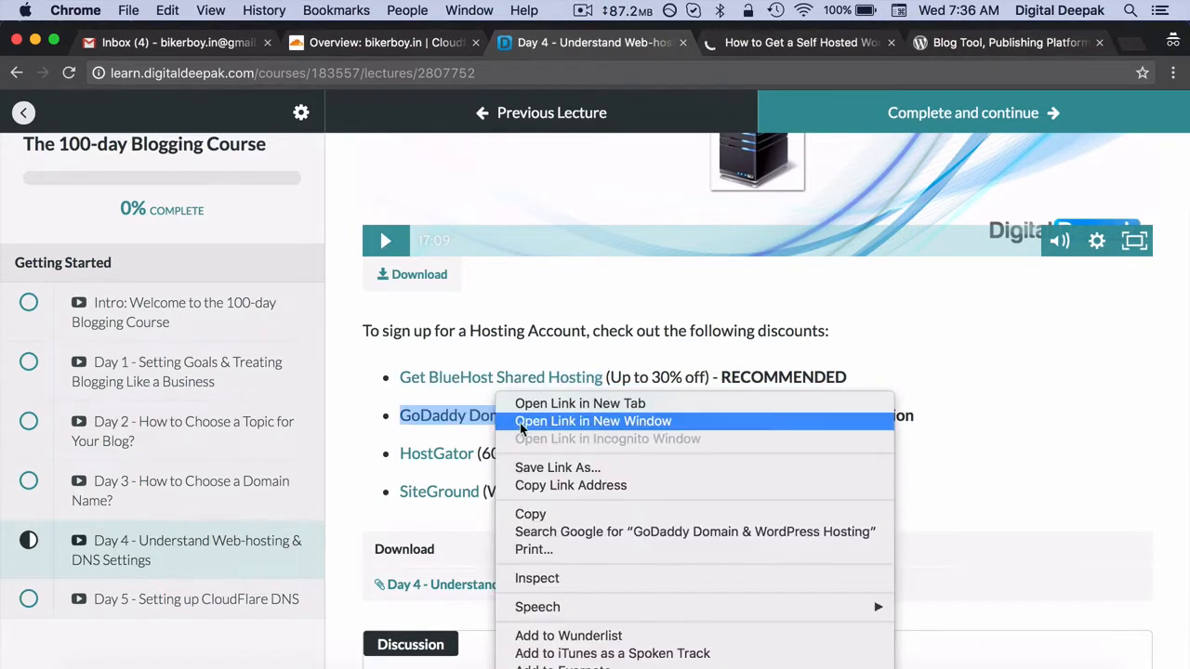
pyautogui.click(540, 404)
pyautogui.rightClick(457, 468)
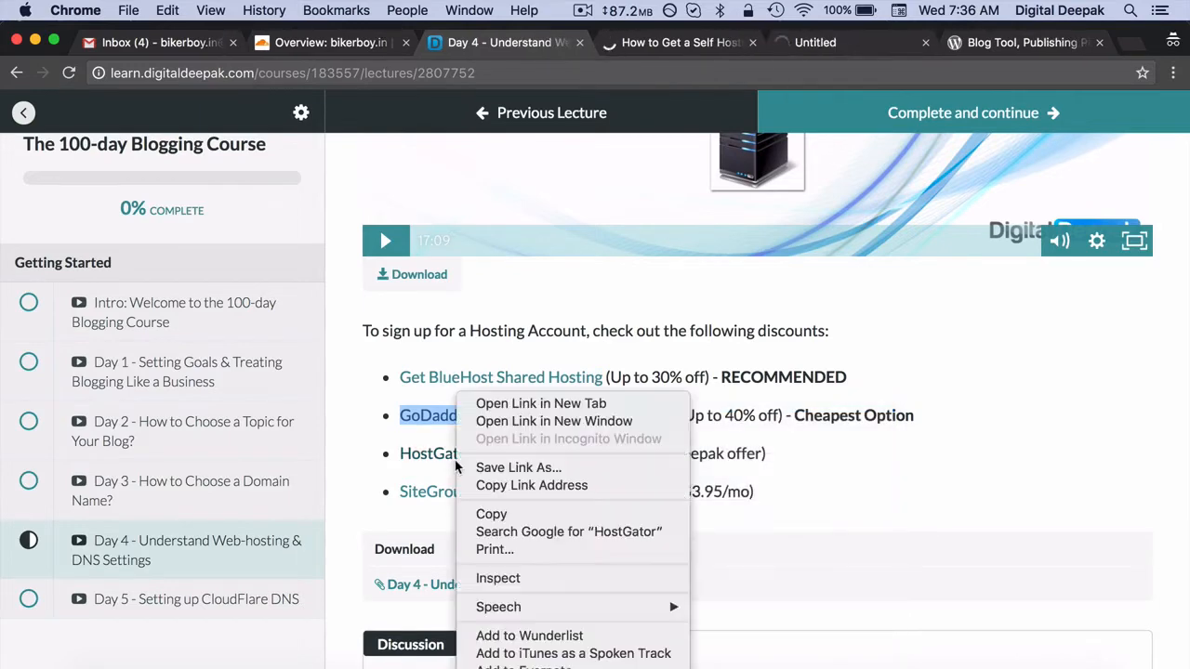
pyautogui.click(485, 404)
pyautogui.rightClick(443, 493)
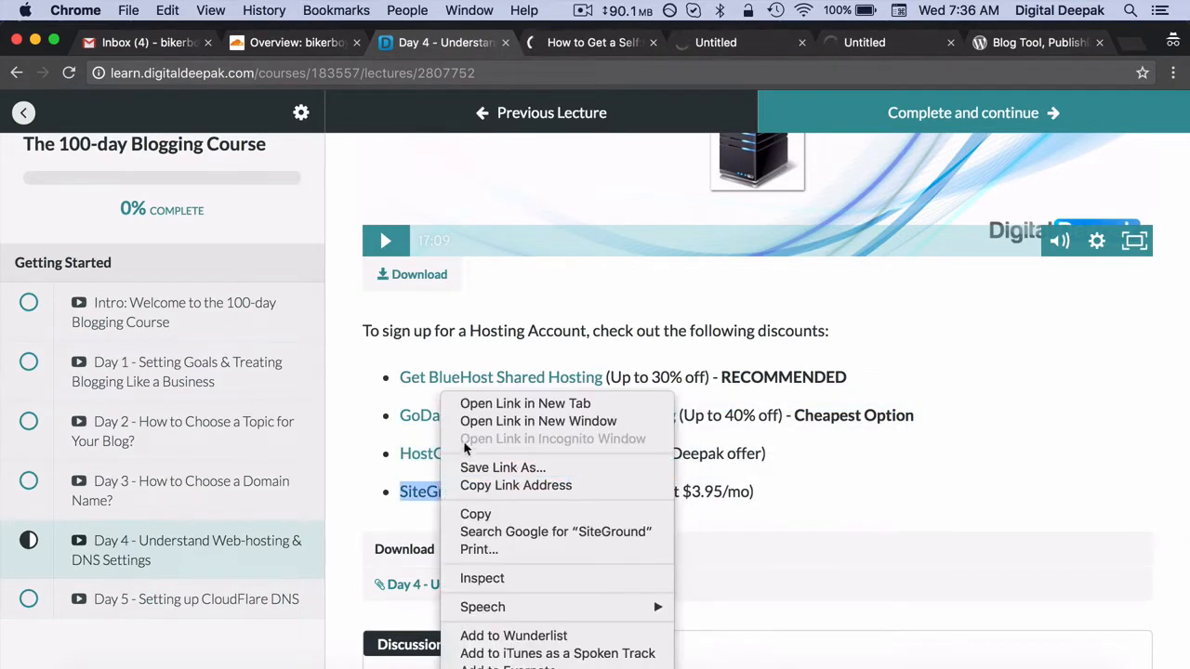
pyautogui.click(484, 405)
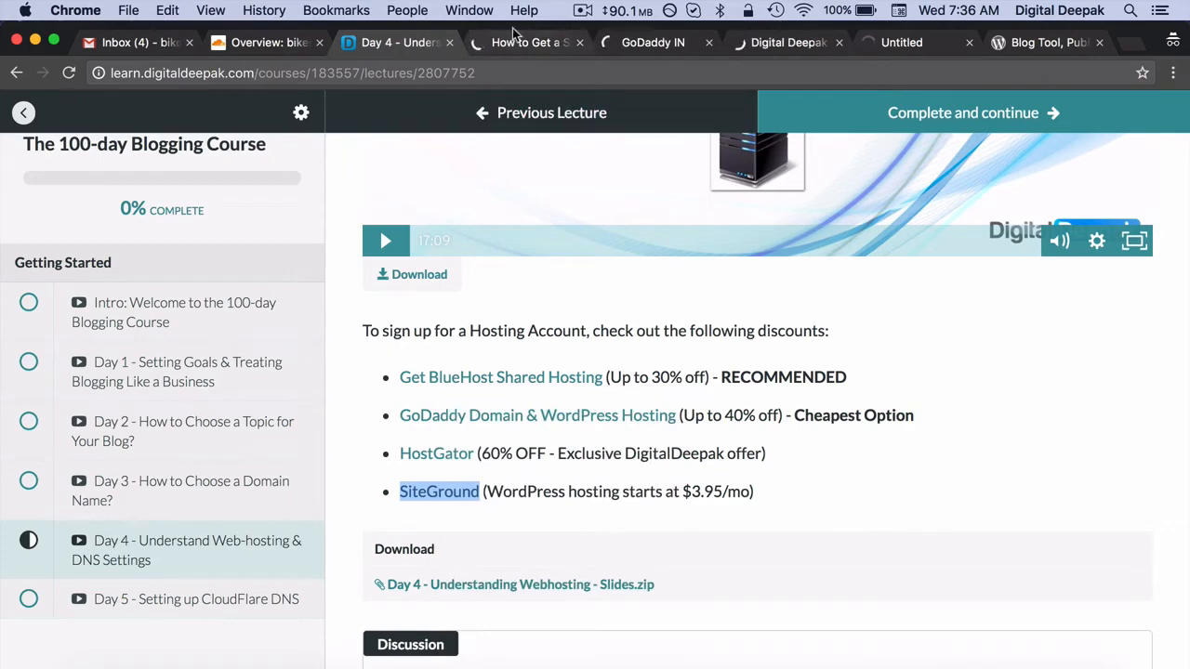
# Open the Bluehost site through the banner in the self-hosted WordPress blog article, and close the article's tab.
pyautogui.click(516, 42)
pyautogui.scroll(-10, 469, 279)
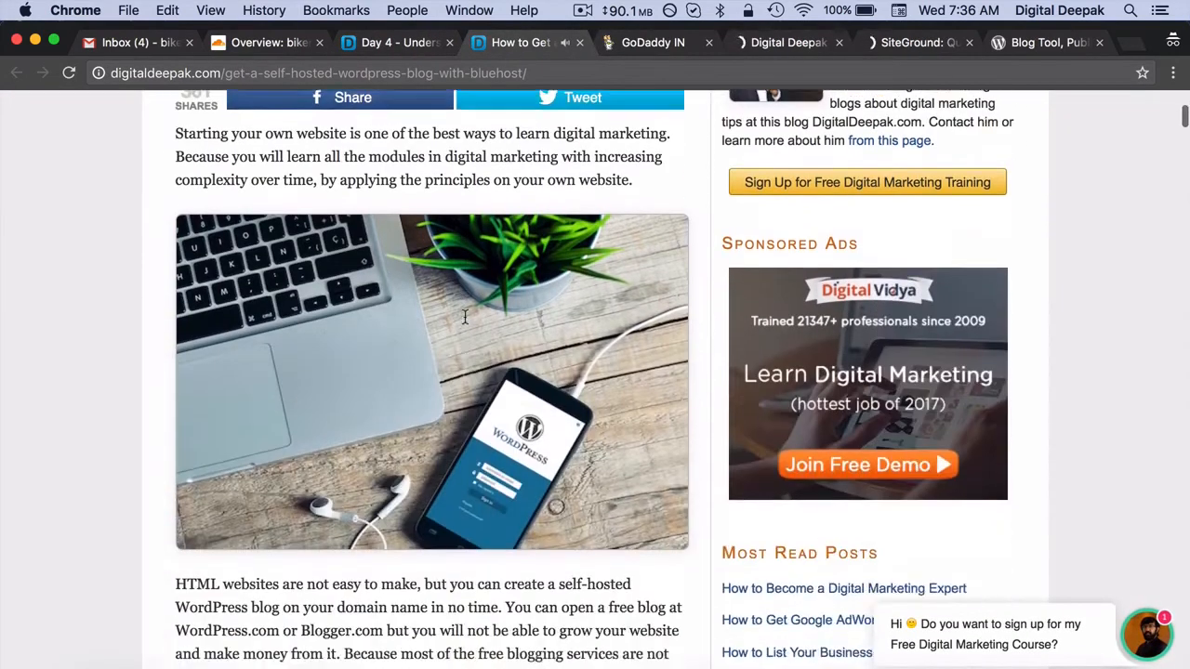
pyautogui.scroll(-3, 465, 316)
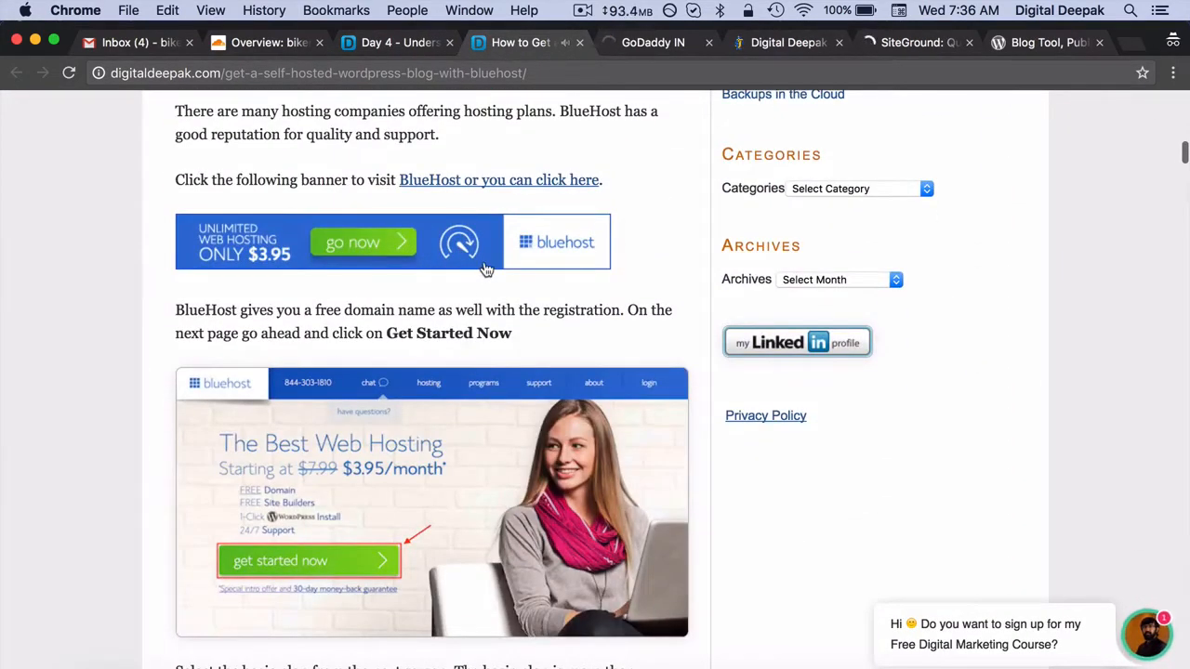
pyautogui.click(486, 268)
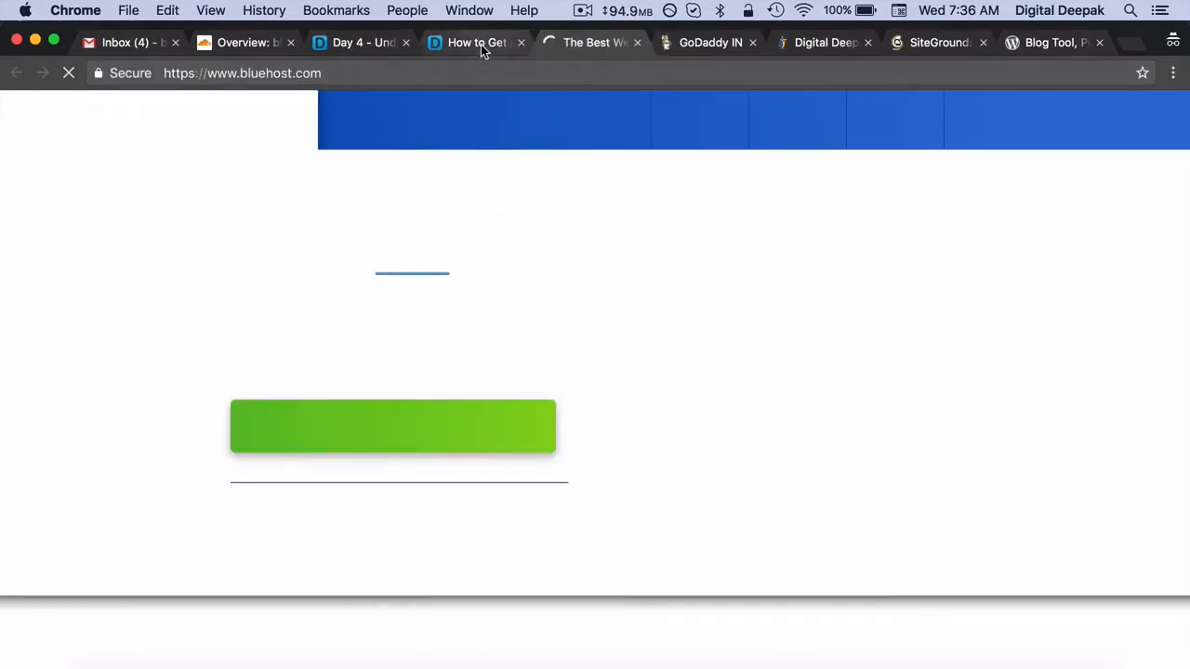
pyautogui.click(481, 44)
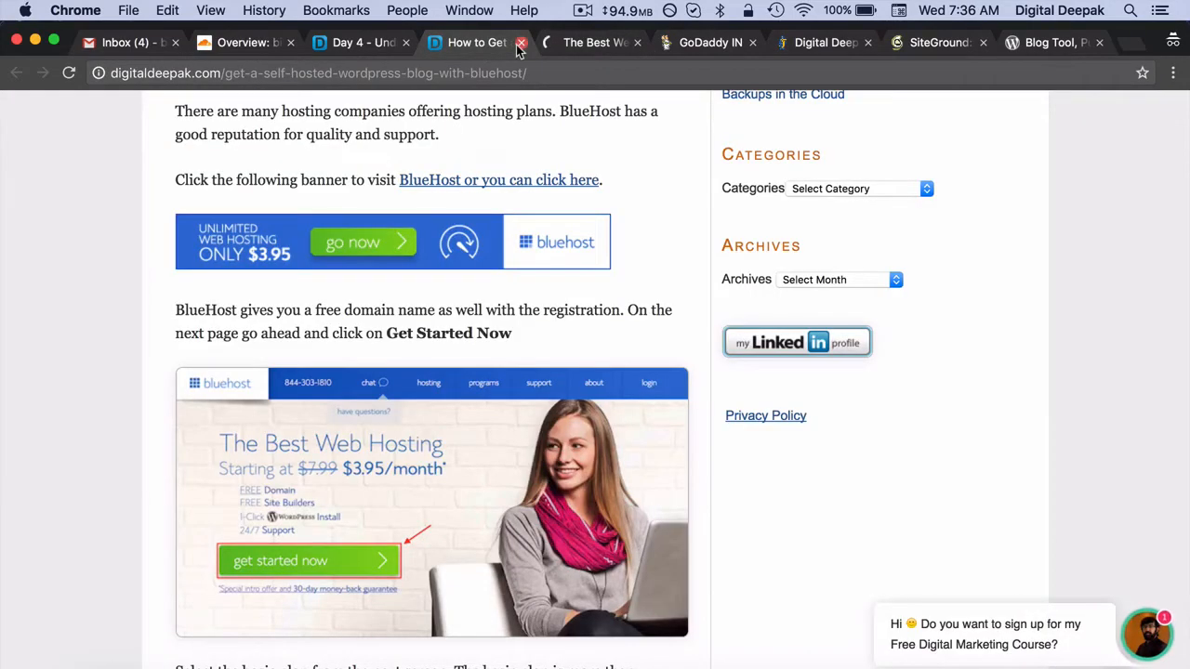
pyautogui.click(520, 43)
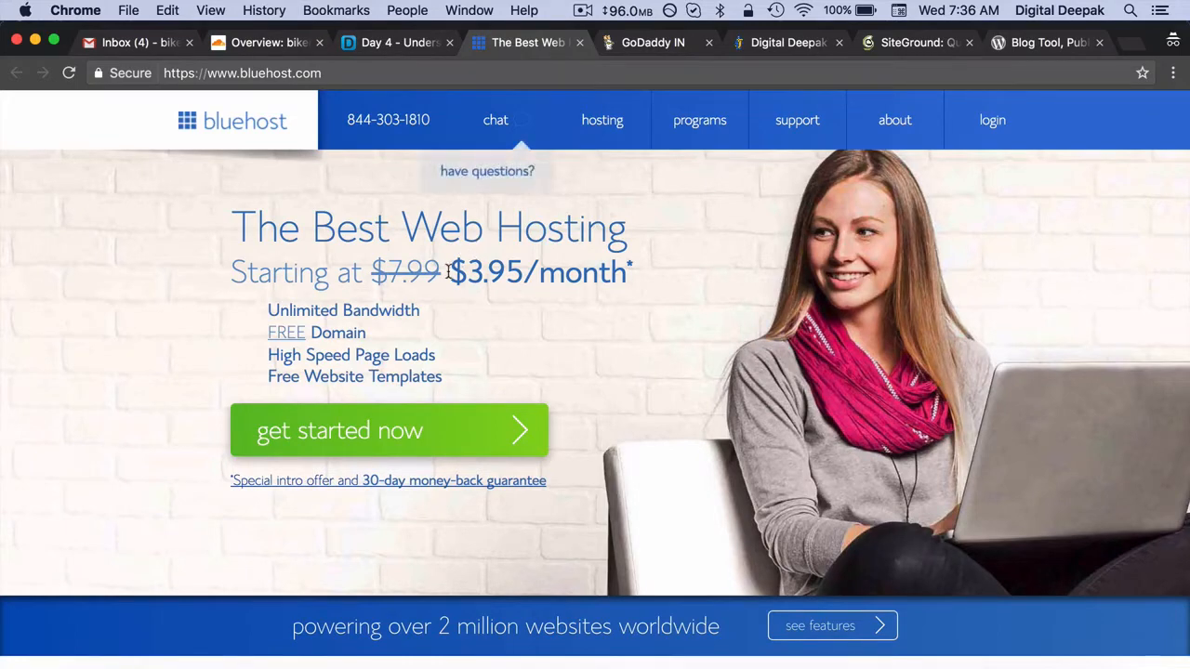
# Start the Bluehost sign-up and select the basic hosting plan at $3.95 per month.
pyautogui.moveTo(450, 272); pyautogui.dragTo(506, 273)
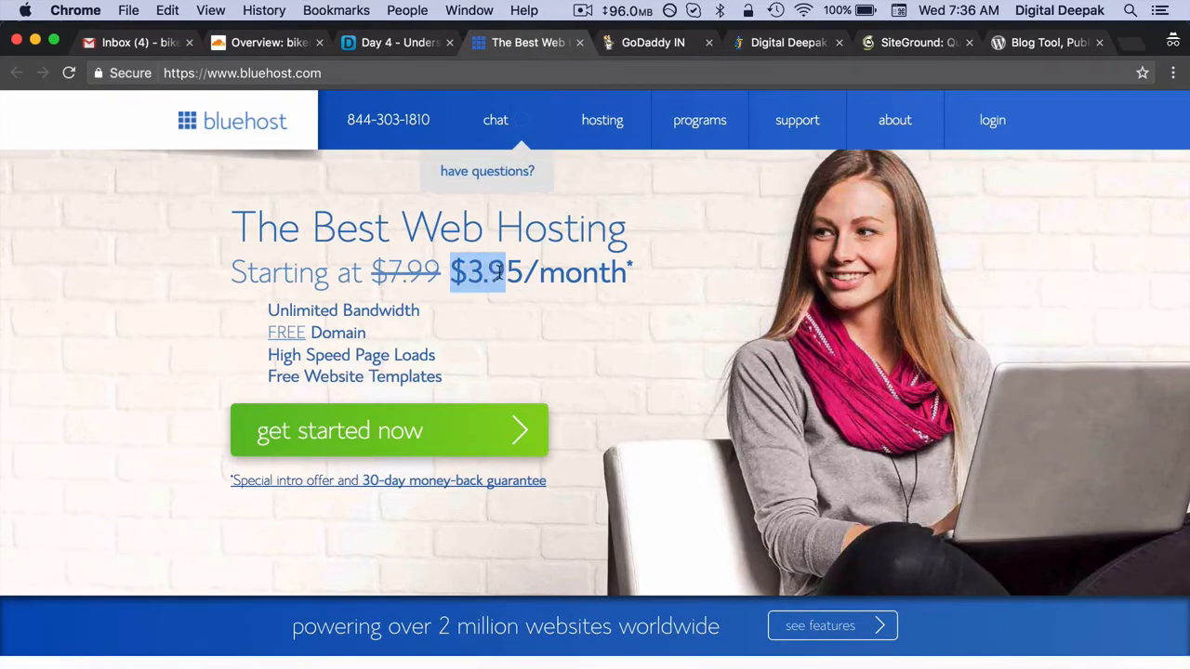
pyautogui.click(486, 316)
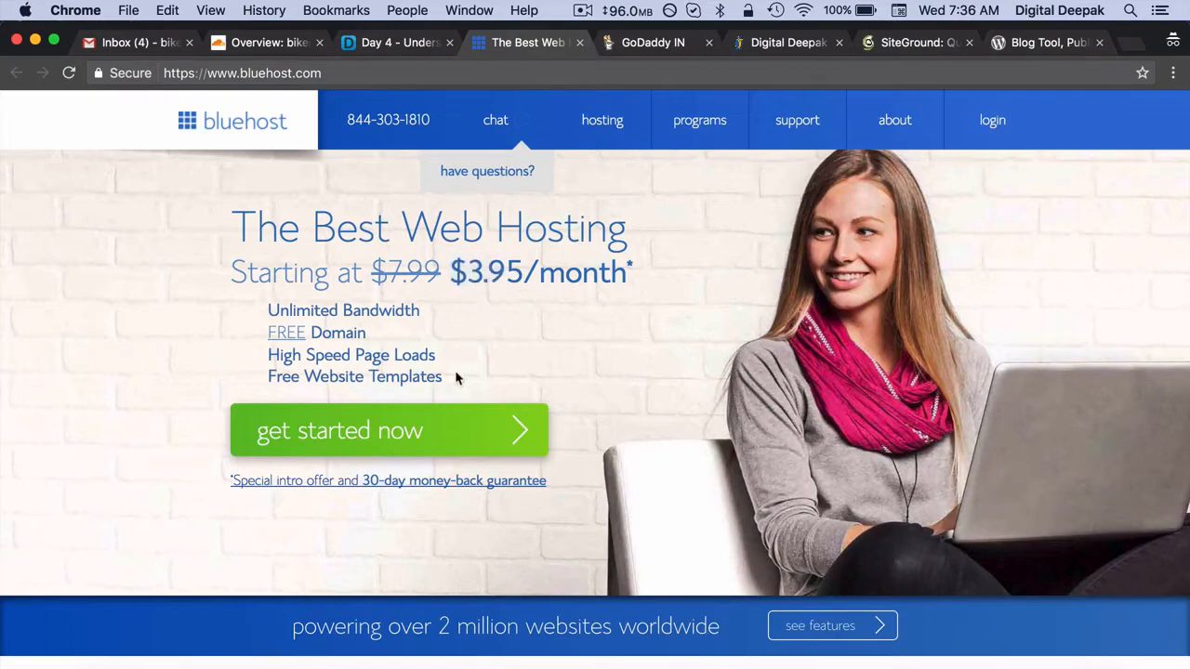
pyautogui.click(443, 427)
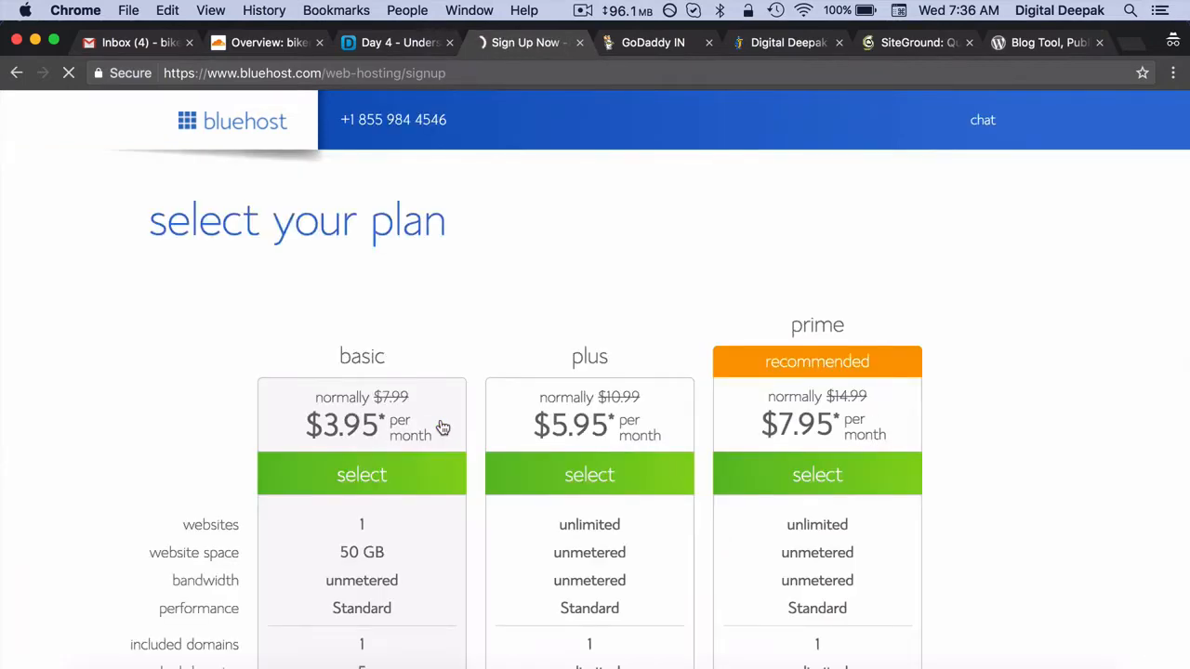
pyautogui.scroll(-6, 444, 427)
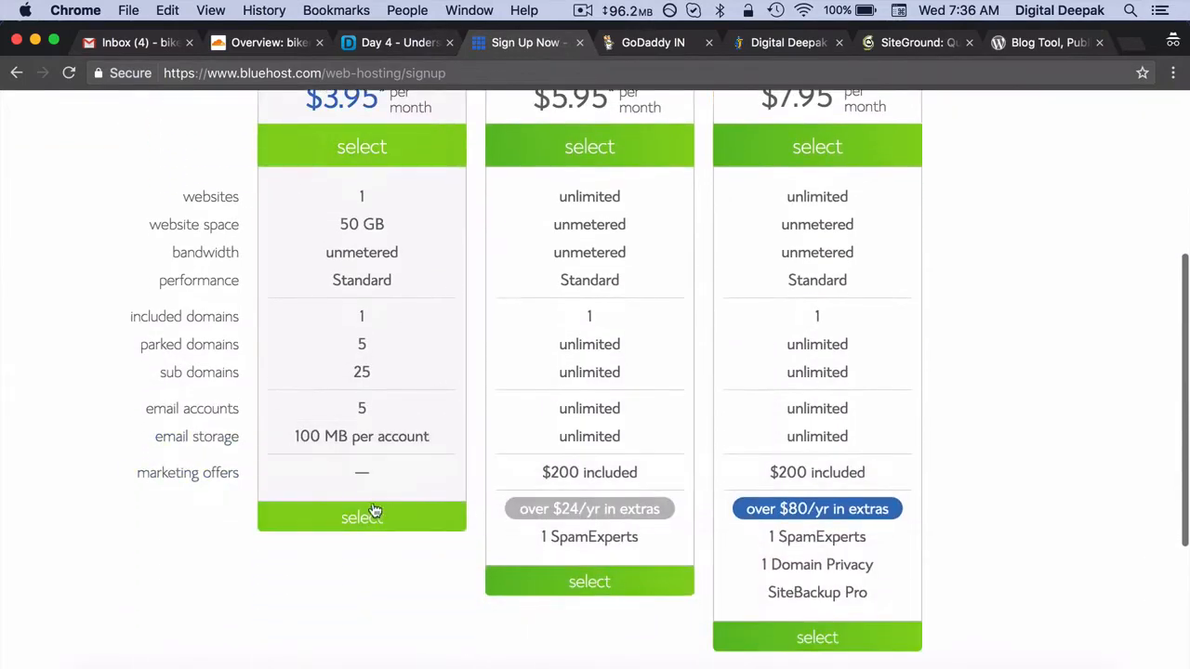
pyautogui.click(372, 520)
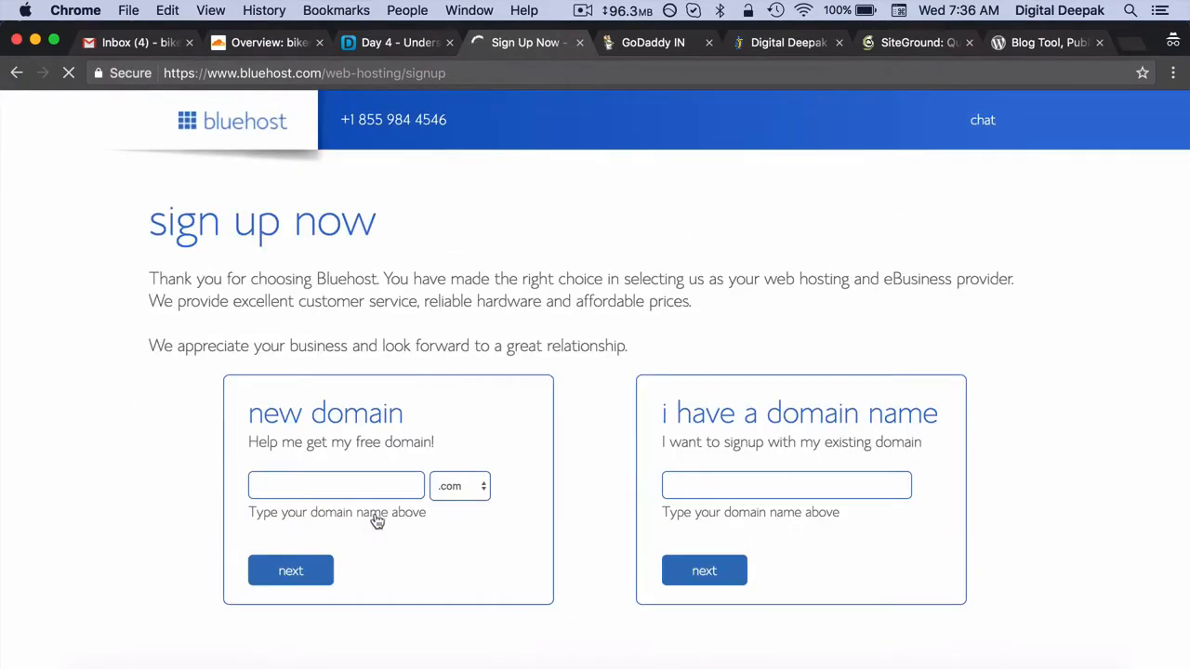
# Sign up with the existing domain name bikerboy.in and continue to the account creation form.
pyautogui.click(666, 489)
pyautogui.write('bikerboy.in')
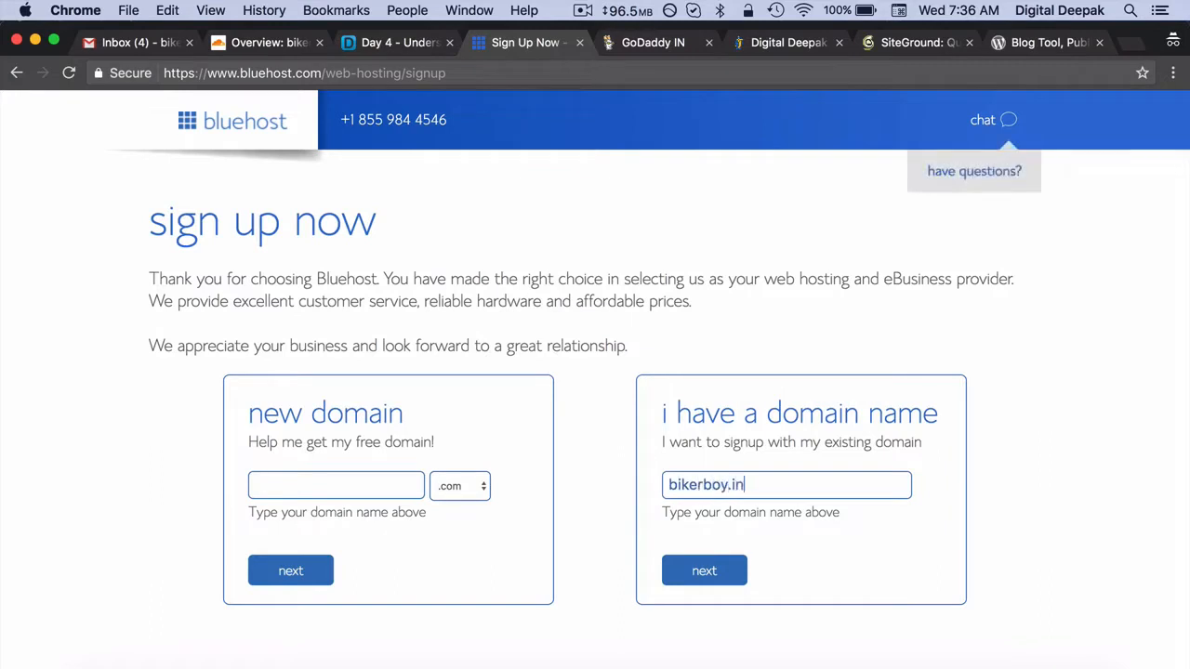
pyautogui.click(731, 570)
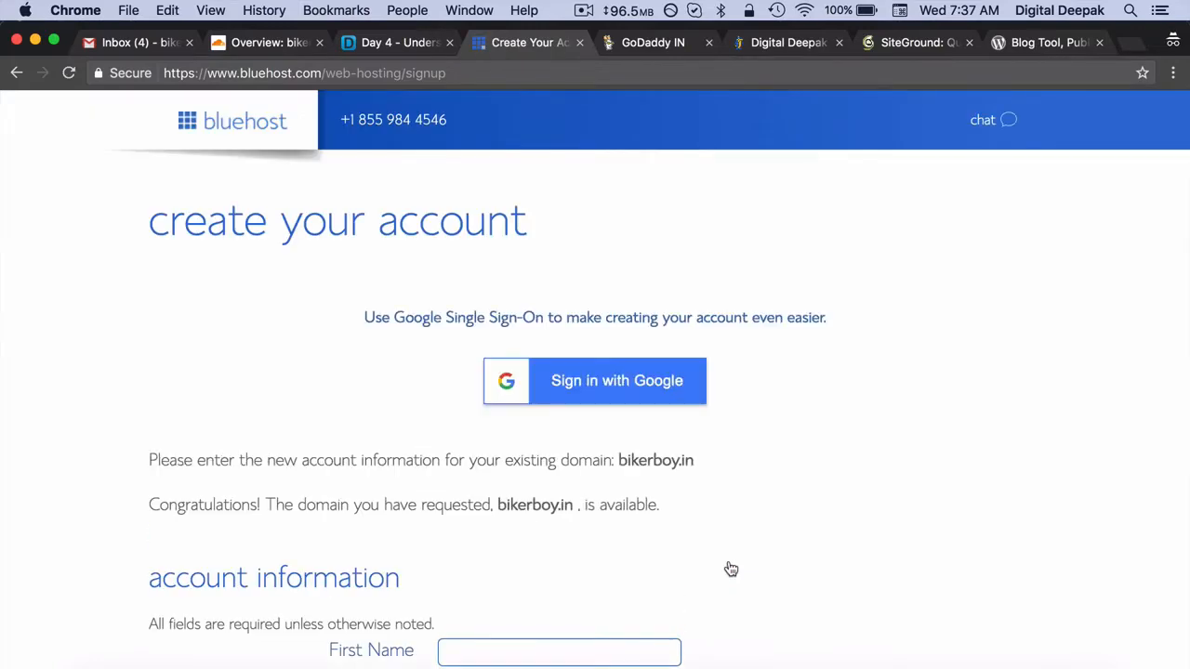
# Set the account plan in the package information to Basic 12 Month Price at $5.95/mo.
pyautogui.scroll(-10, 731, 569)
pyautogui.scroll(-4, 731, 569)
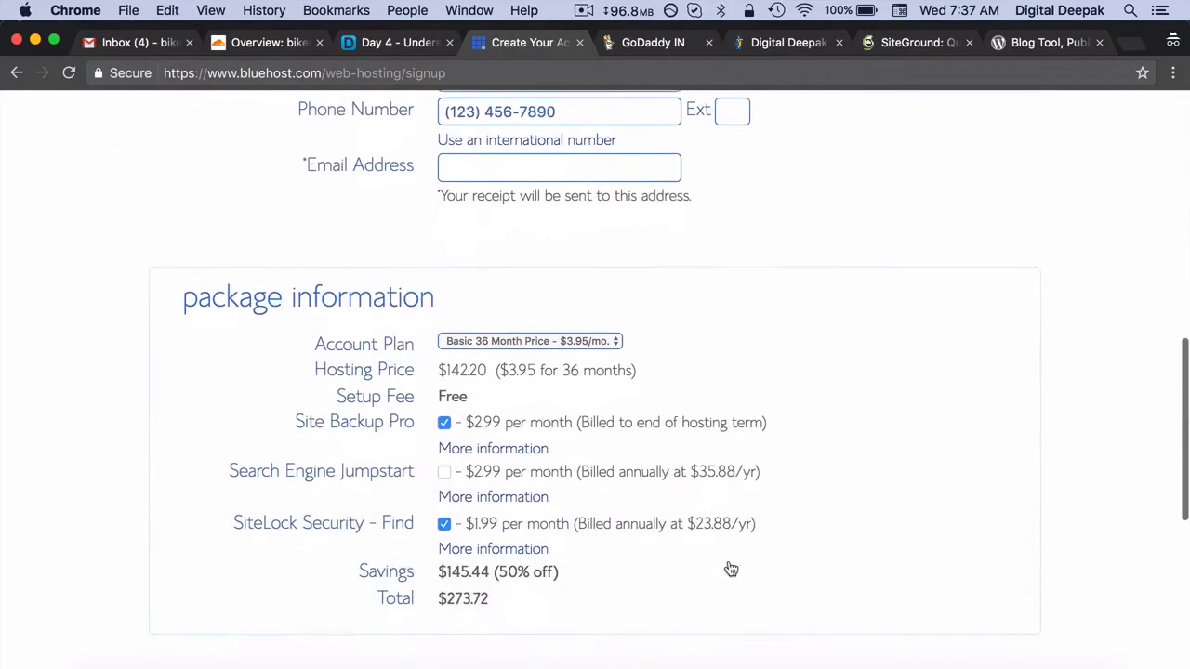
pyautogui.click(578, 325)
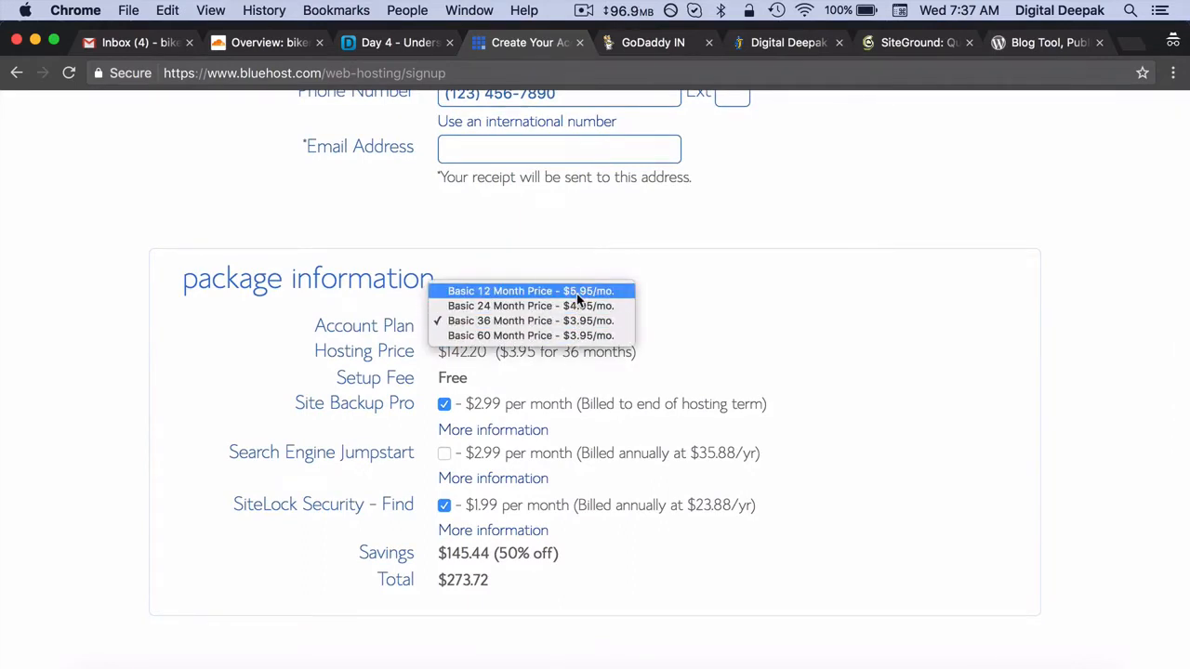
pyautogui.click(577, 292)
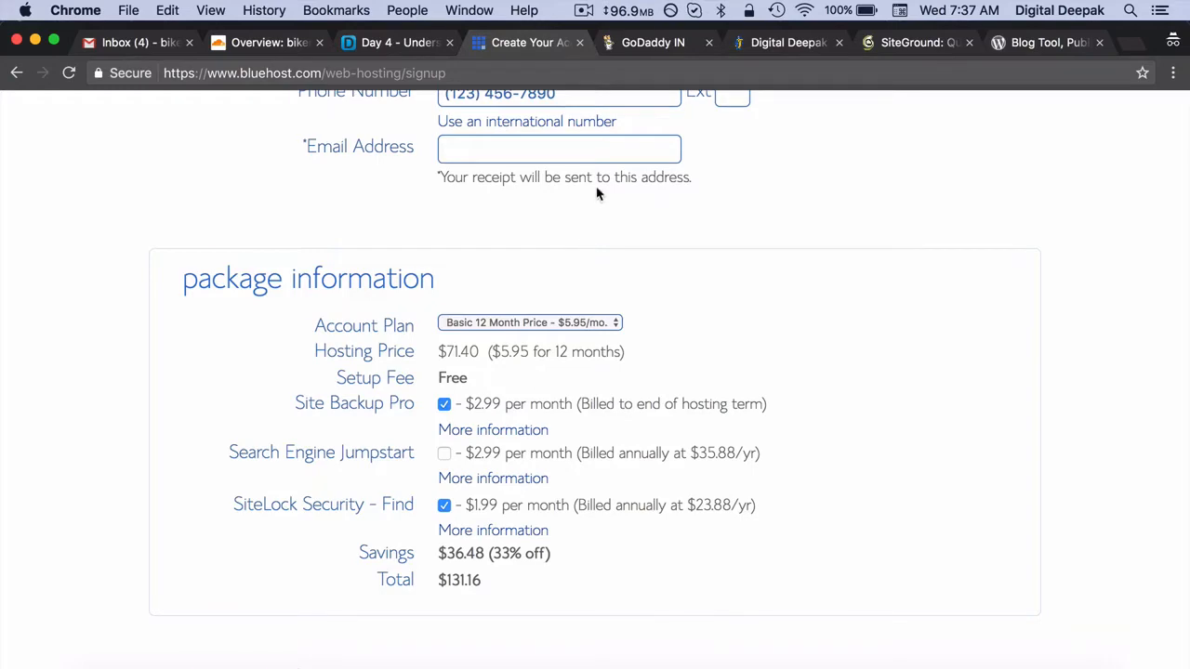
# Claim the special sign-up offer and set the account plan to Basic 12 Month Price at $4.95/mo.
pyautogui.moveTo(648, 16)
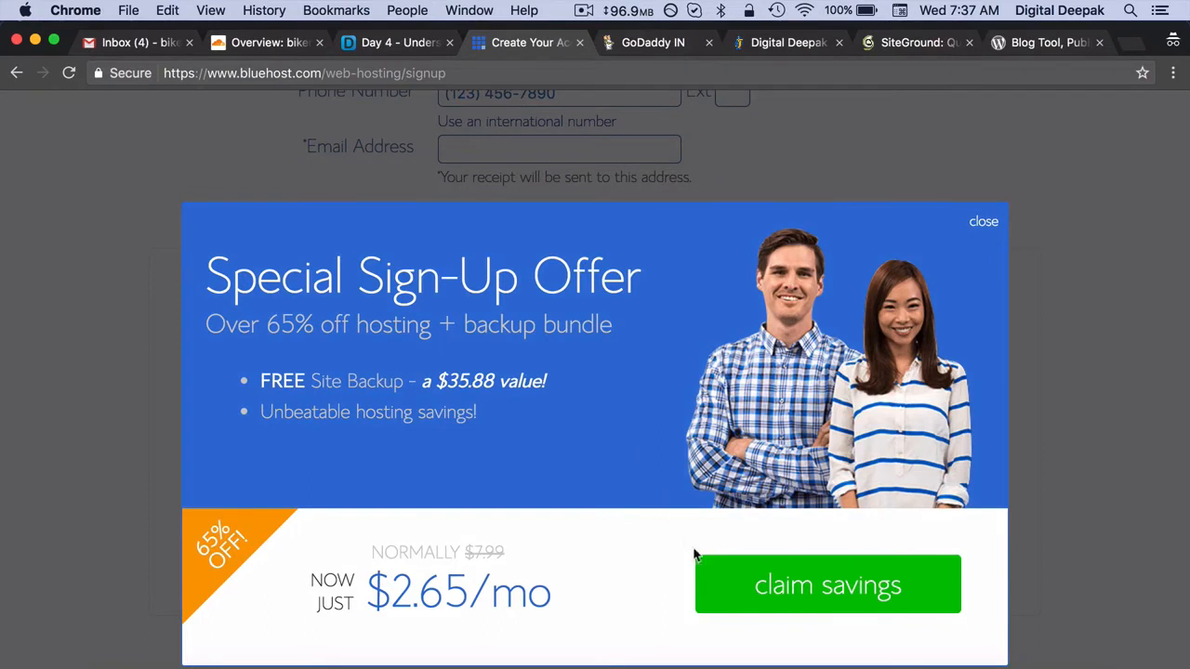
pyautogui.click(737, 599)
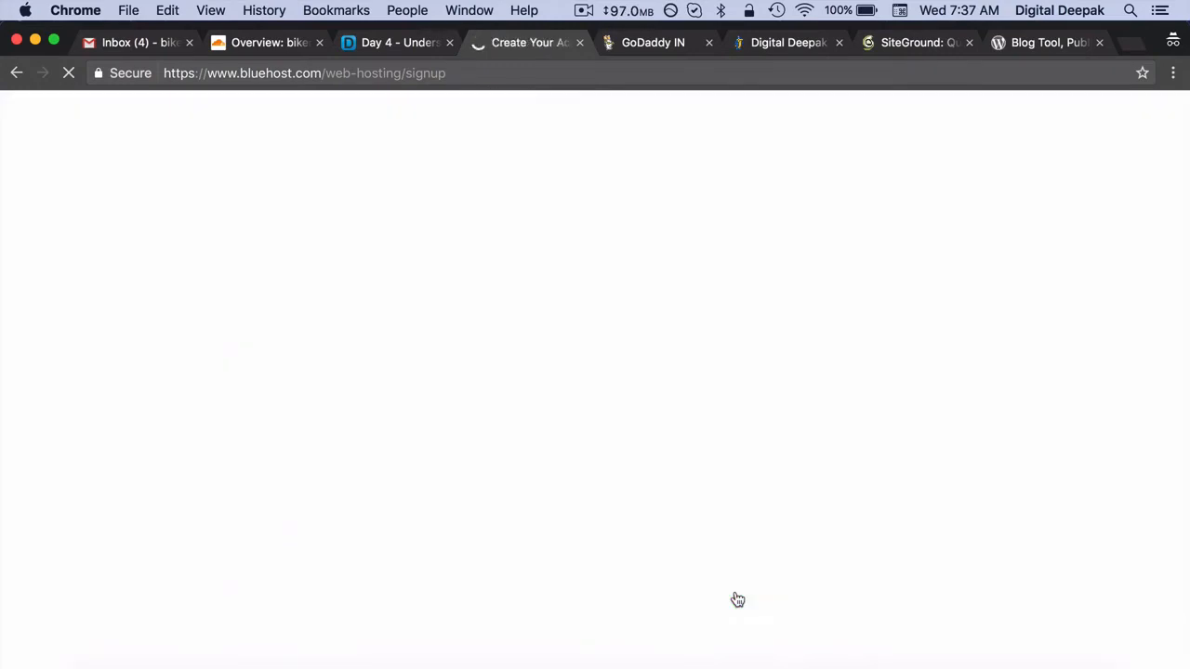
pyautogui.scroll(-10, 716, 567)
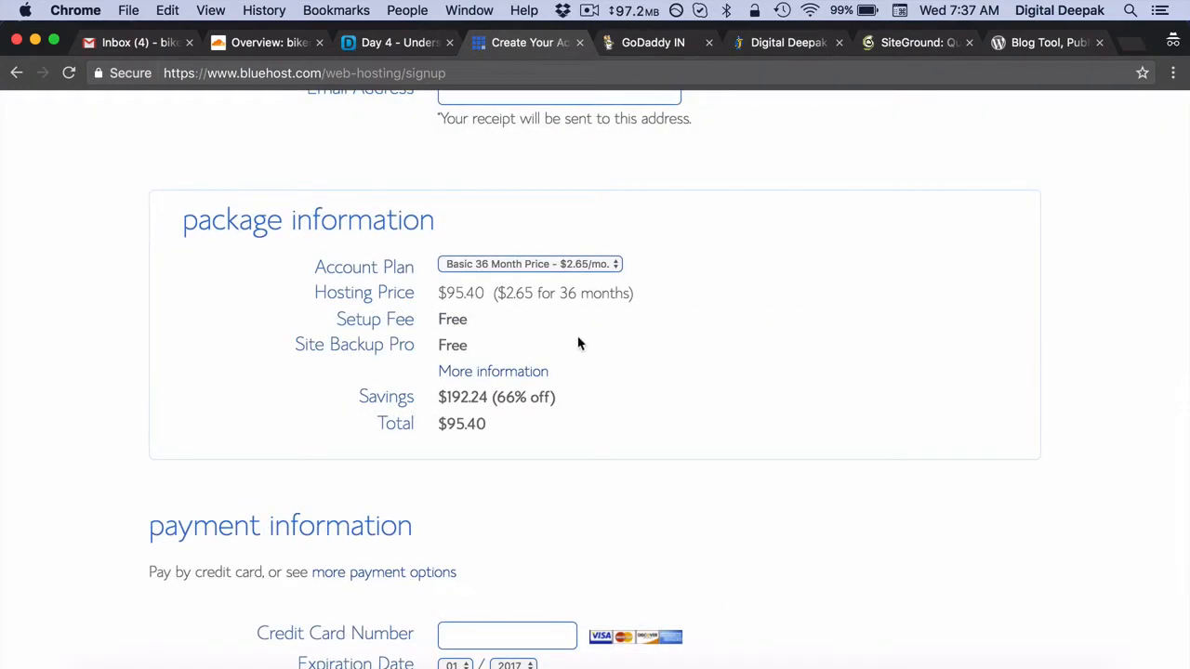
pyautogui.click(540, 265)
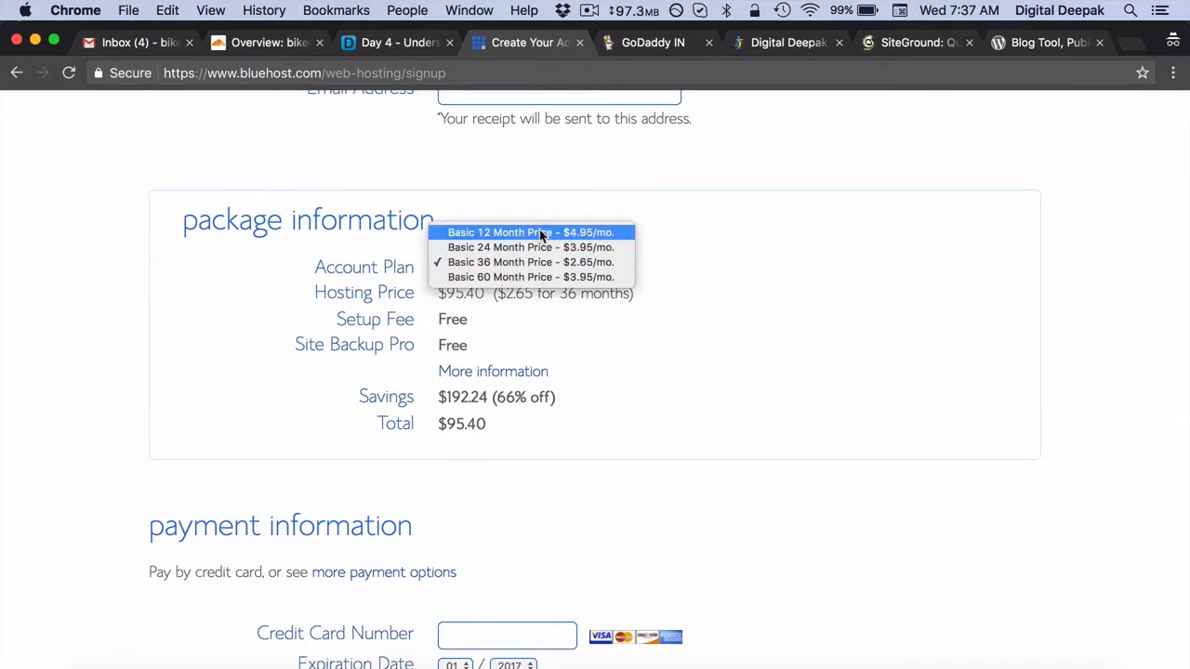
pyautogui.click(543, 234)
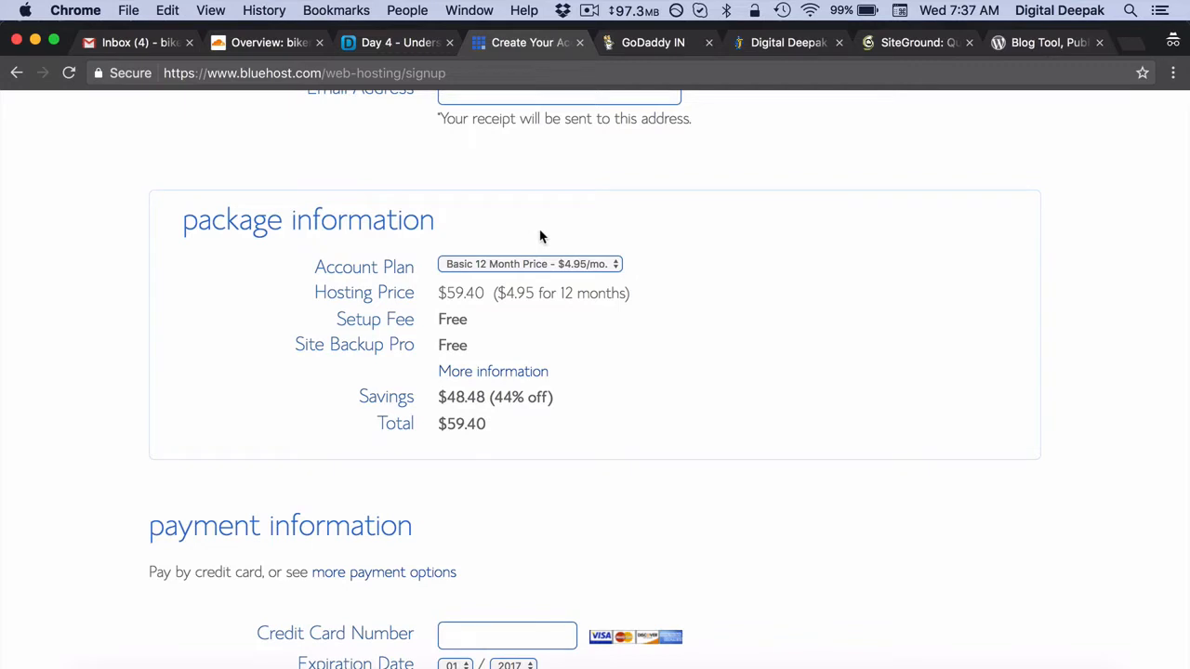
# Review the hosting price and the payment information section of the Bluehost account form.
pyautogui.scroll(-5, 540, 237)
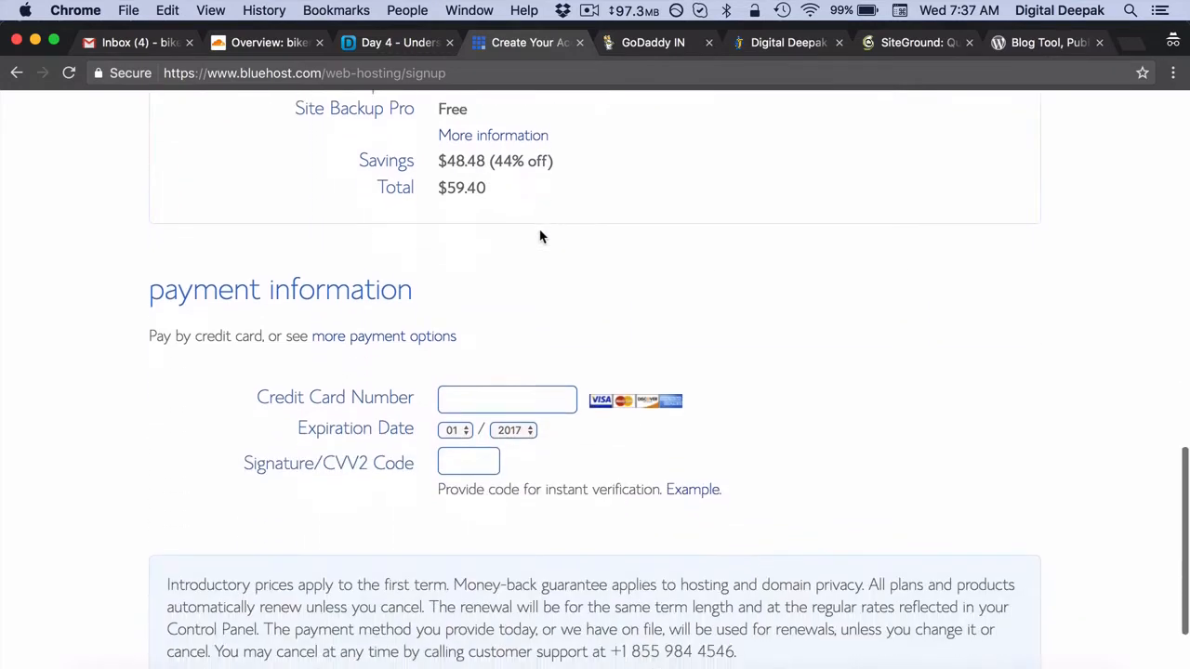
pyautogui.click(494, 358)
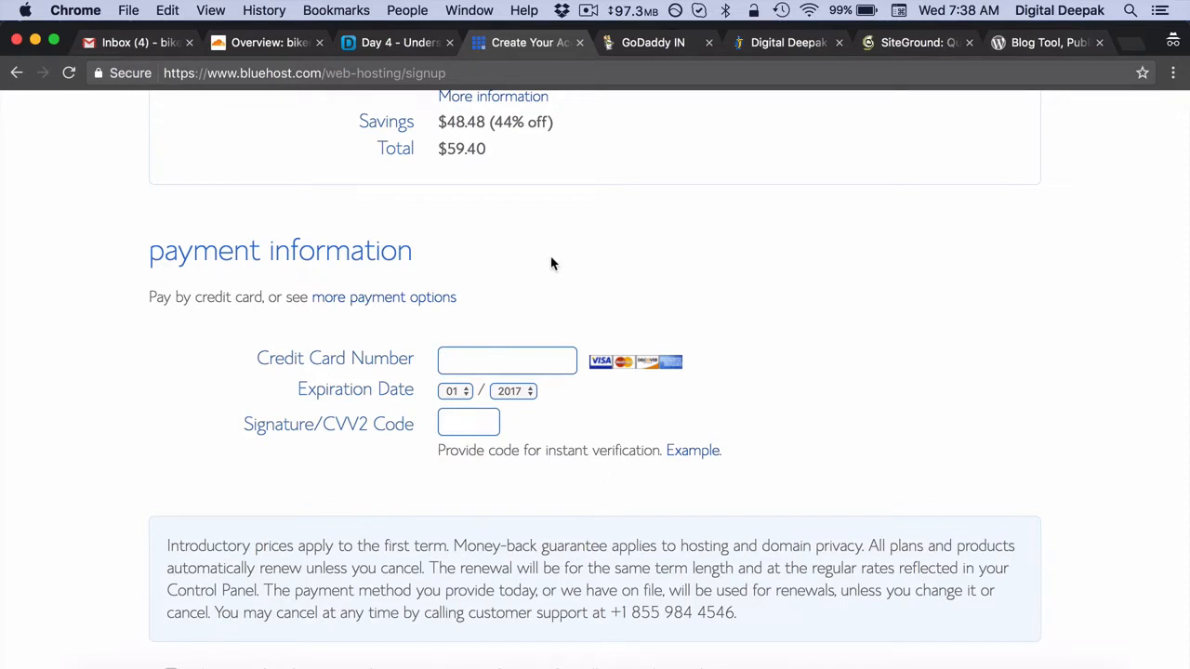
pyautogui.scroll(2, 550, 264)
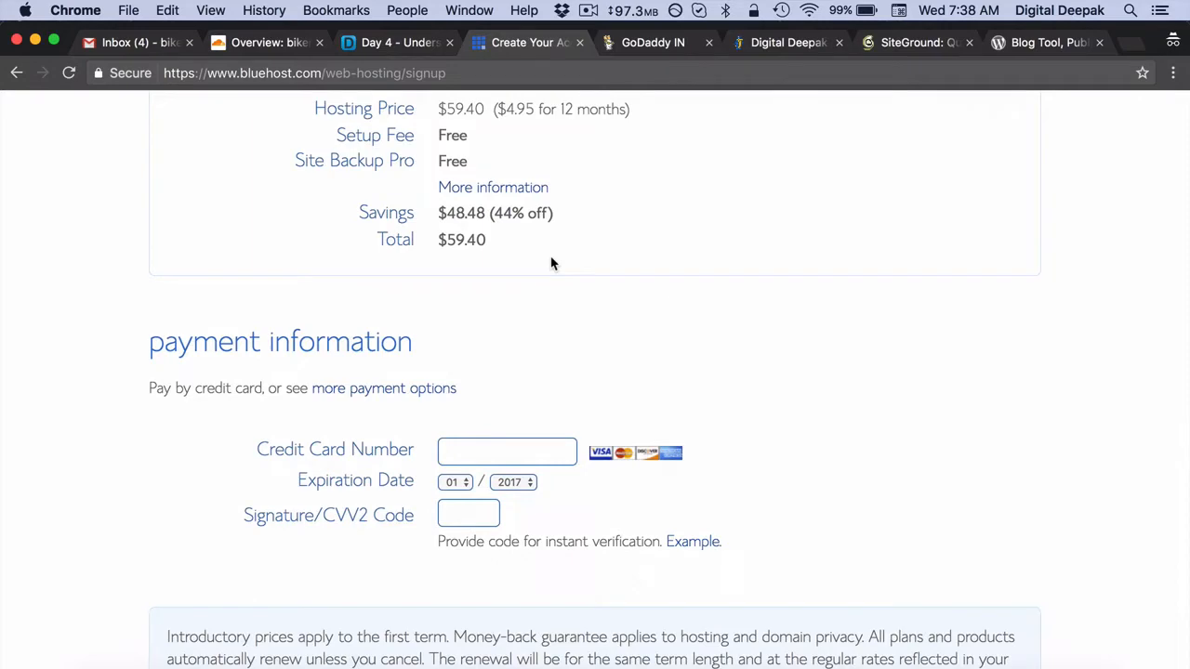
pyautogui.scroll(10, 550, 264)
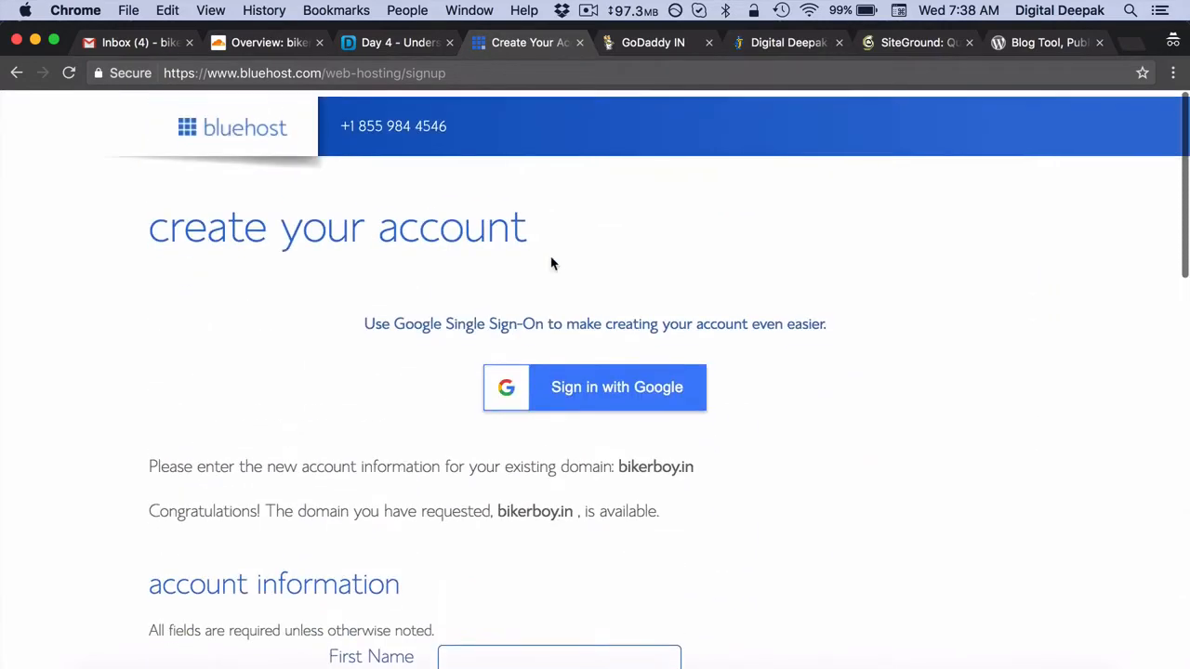
# Switch to the GoDaddy site and open its WordPress Hosting page.
pyautogui.click(661, 38)
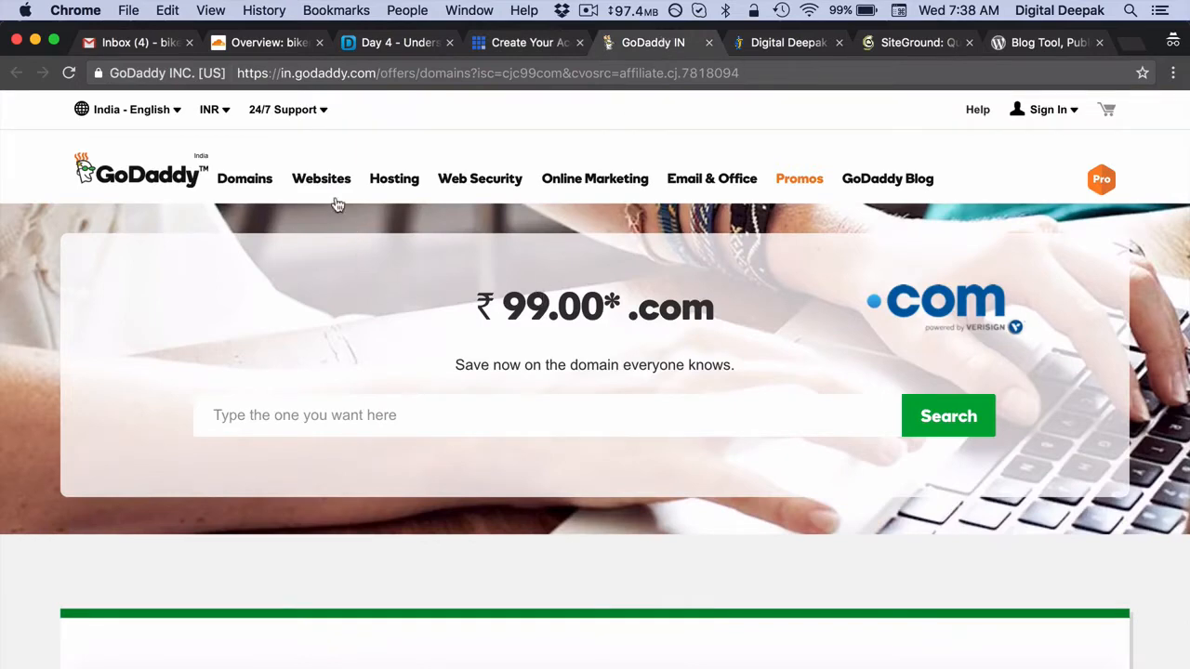
pyautogui.moveTo(398, 194)
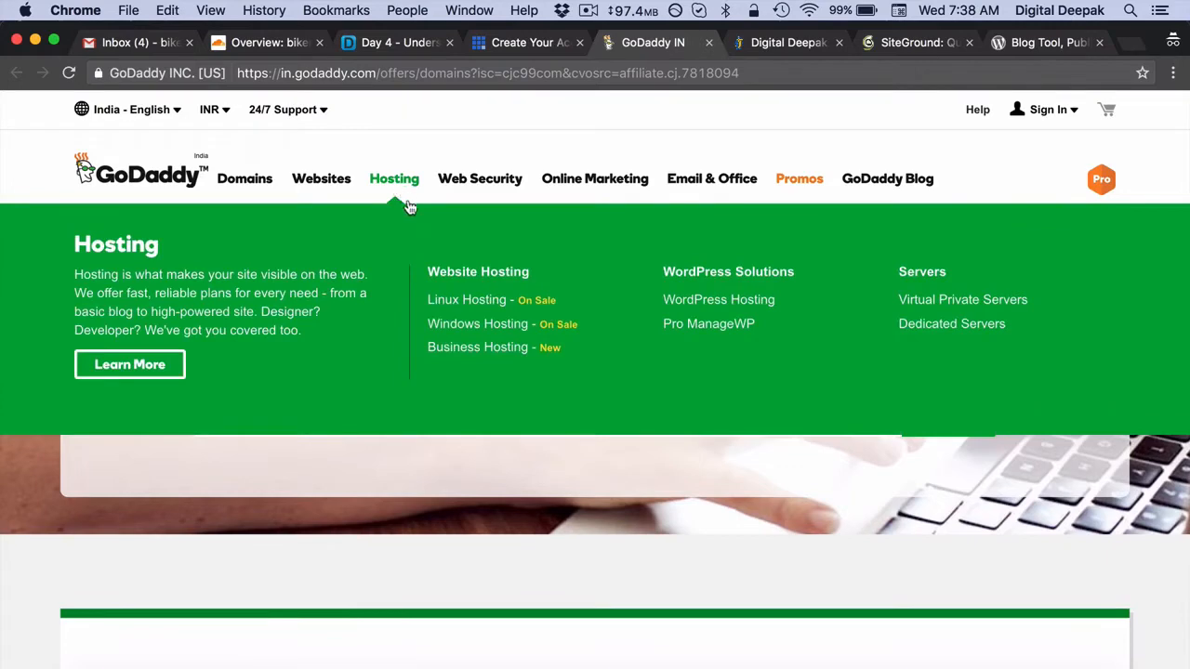
pyautogui.click(692, 310)
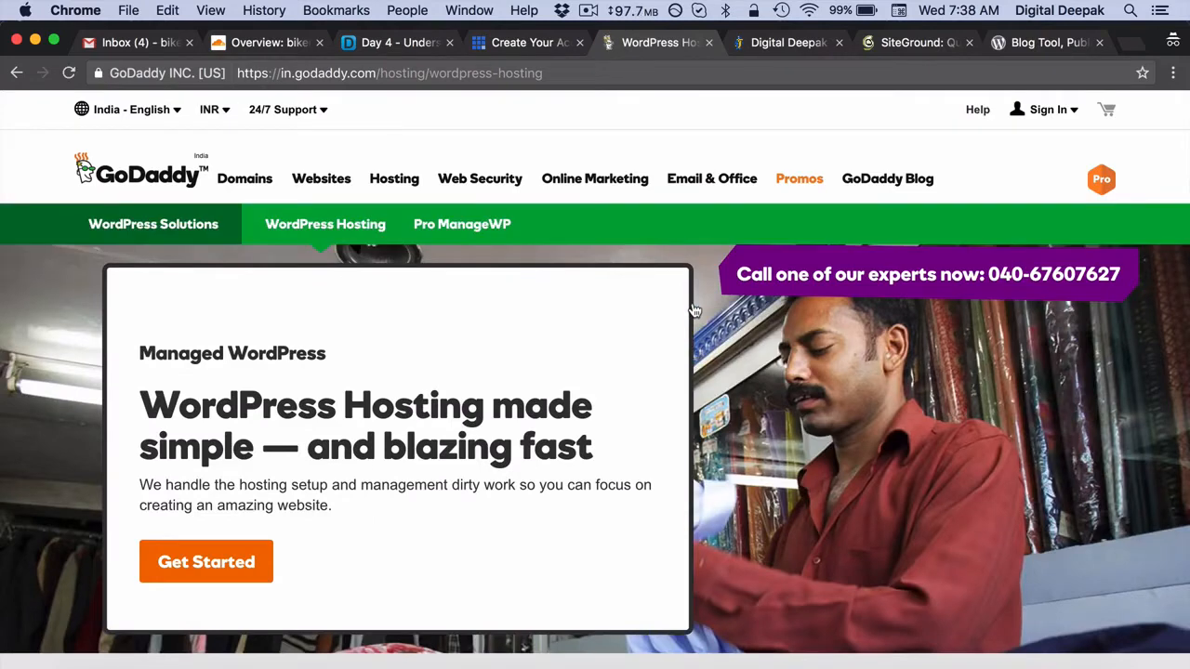
# Choose the Basic Managed WordPress plan at ₹99.00/mo and continue without adding malware scanning or an SSL certificate.
pyautogui.scroll(-1, 692, 311)
pyautogui.scroll(-8, 692, 310)
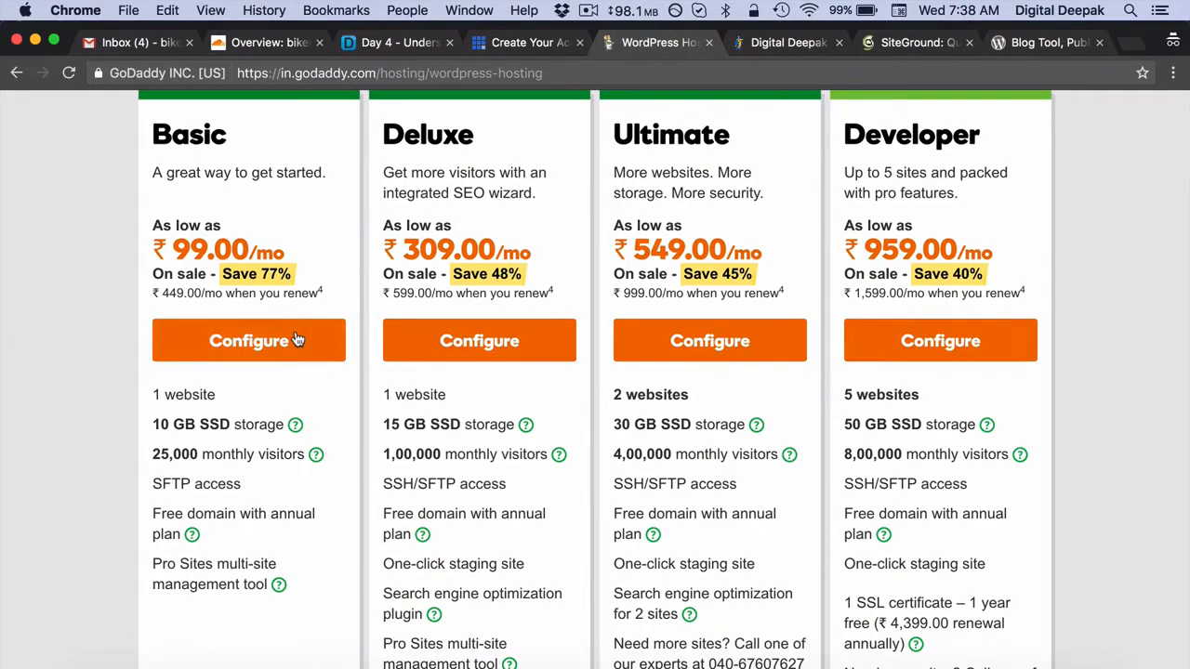
pyautogui.click(296, 340)
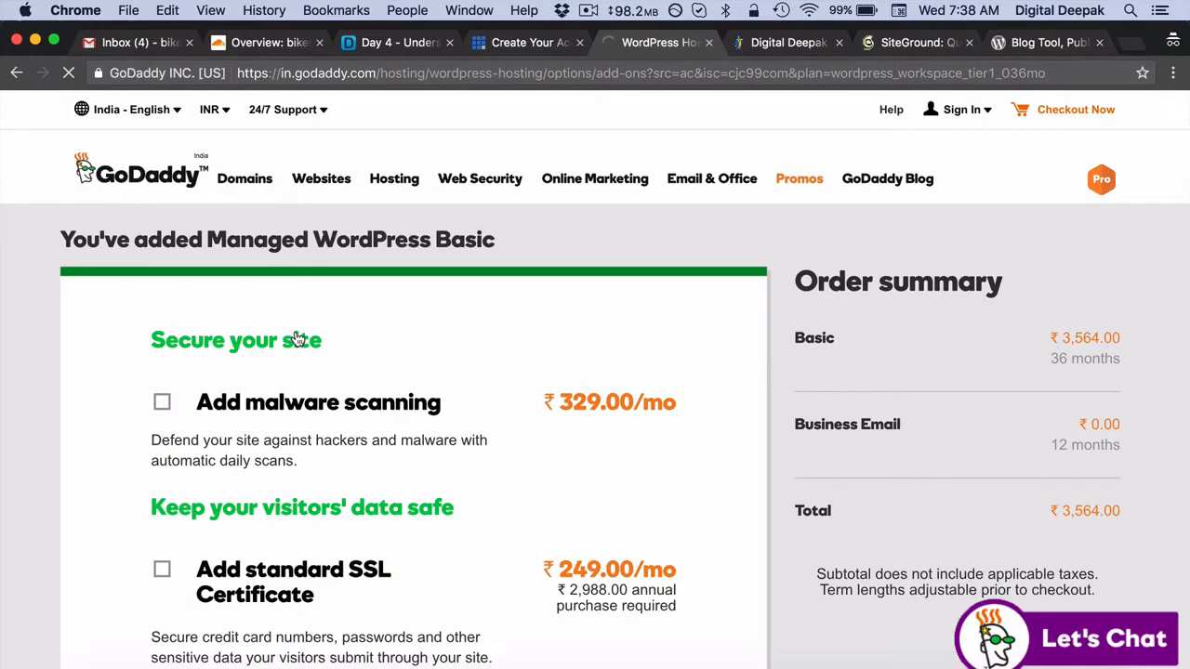
pyautogui.scroll(-5, 298, 340)
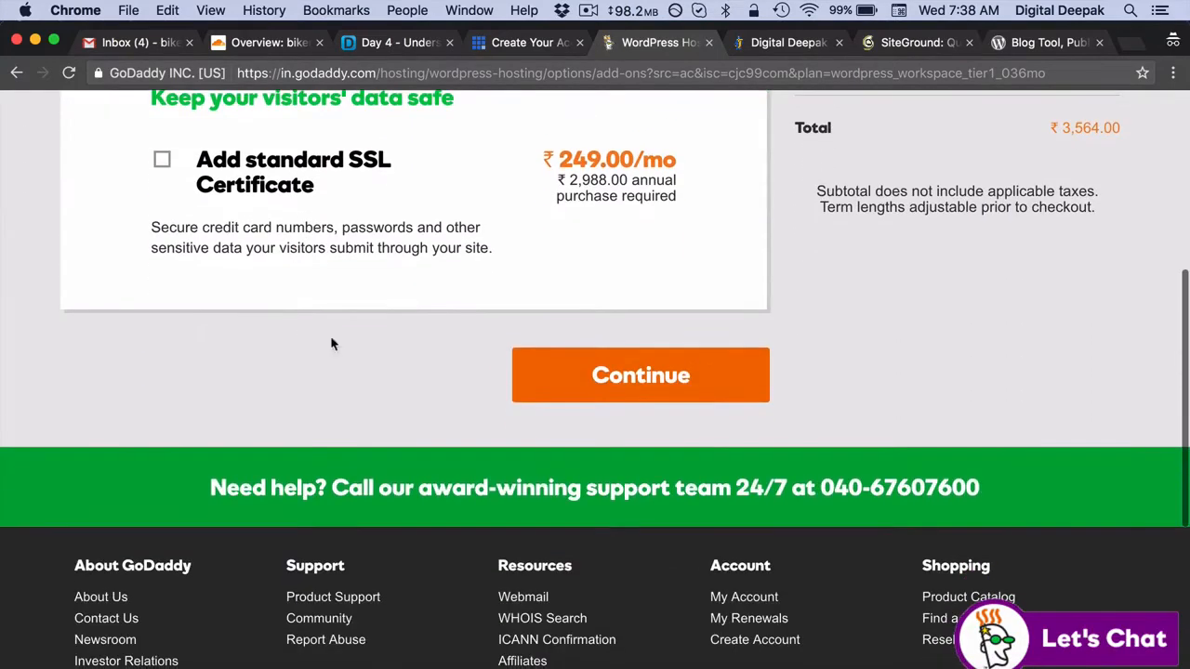
pyautogui.click(582, 376)
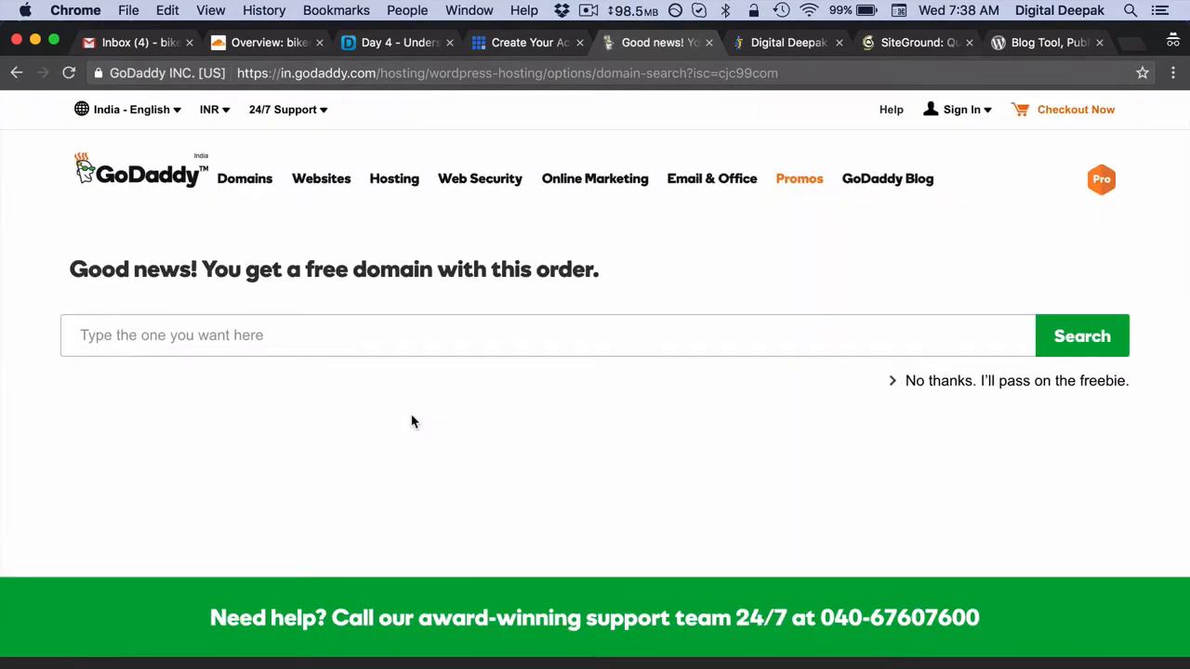
# Search for the free domain bikerboy2.in and add it to the order.
pyautogui.click(529, 325)
pyautogui.write('bike')
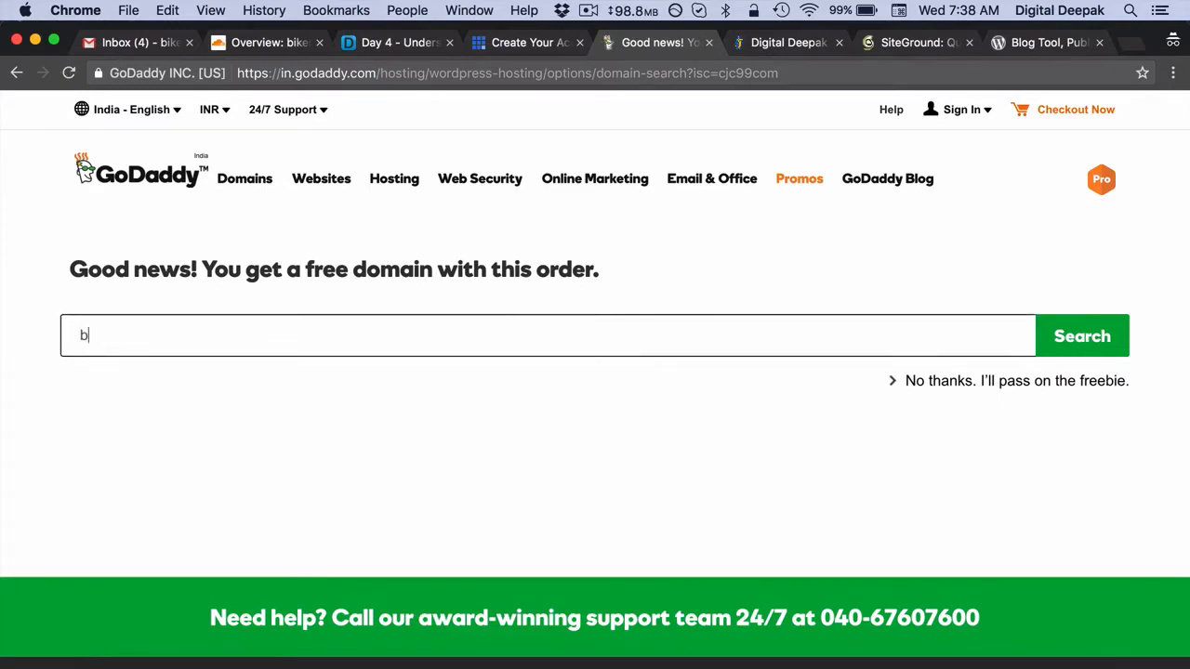
pyautogui.write('rboy2.in')
pyautogui.click(1082, 346)
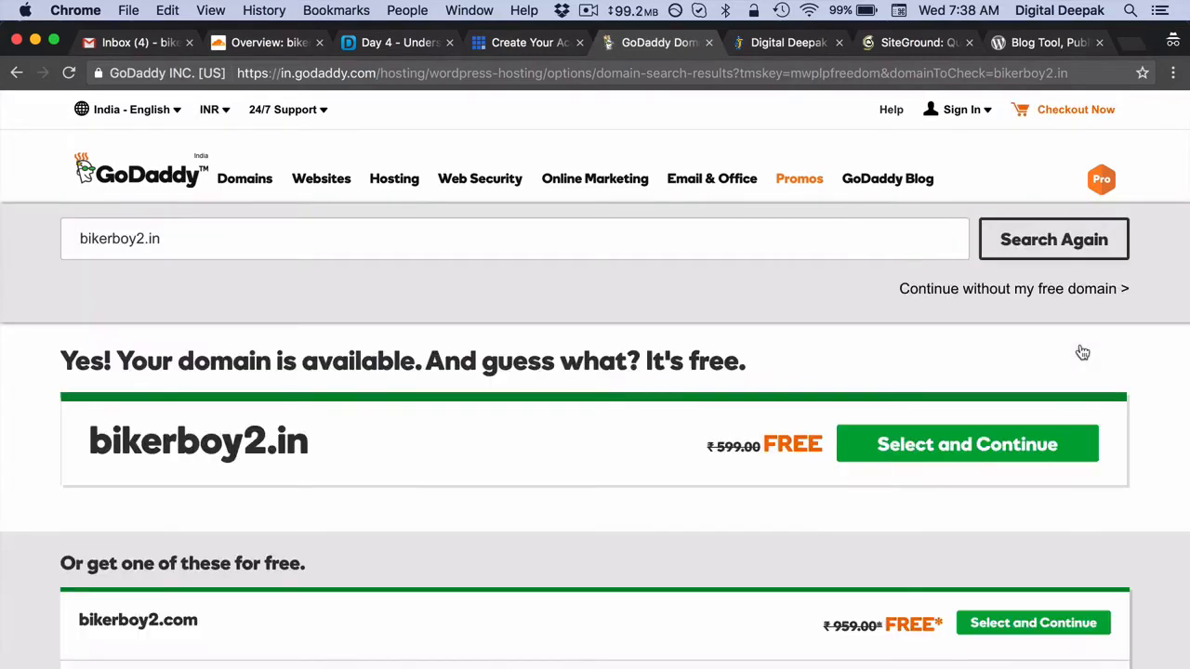
pyautogui.click(967, 441)
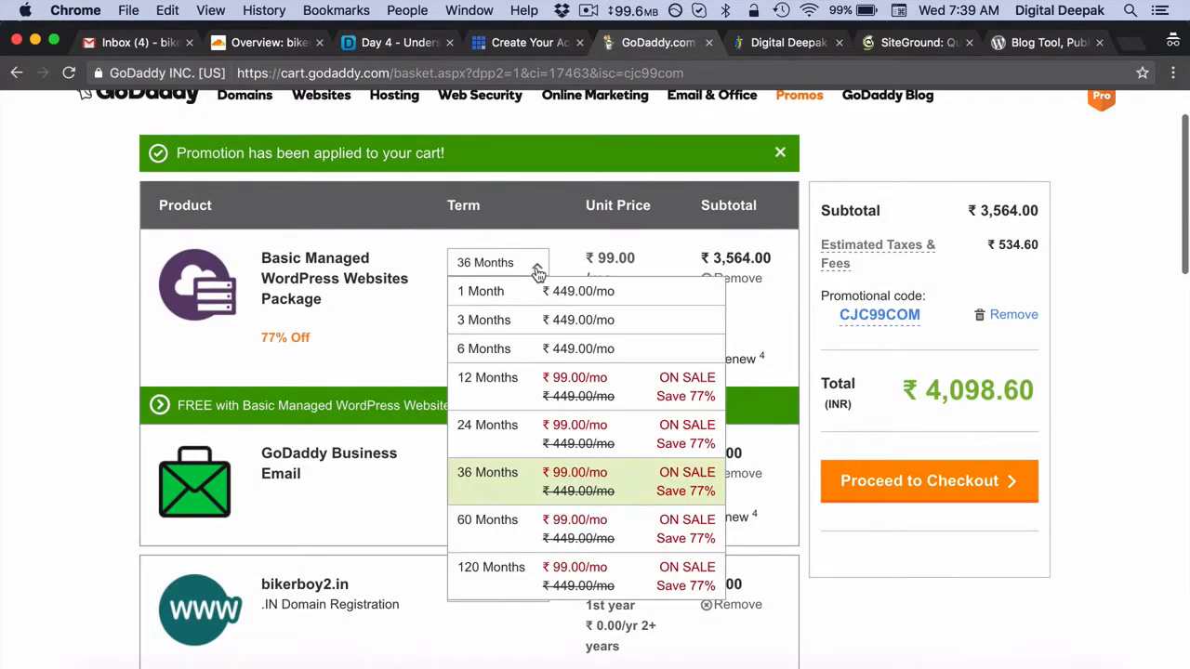
# Set the Basic Managed WordPress package term to 12 Months and remove GoDaddy Business Email from the cart.
pyautogui.click(524, 270)
pyautogui.click(502, 410)
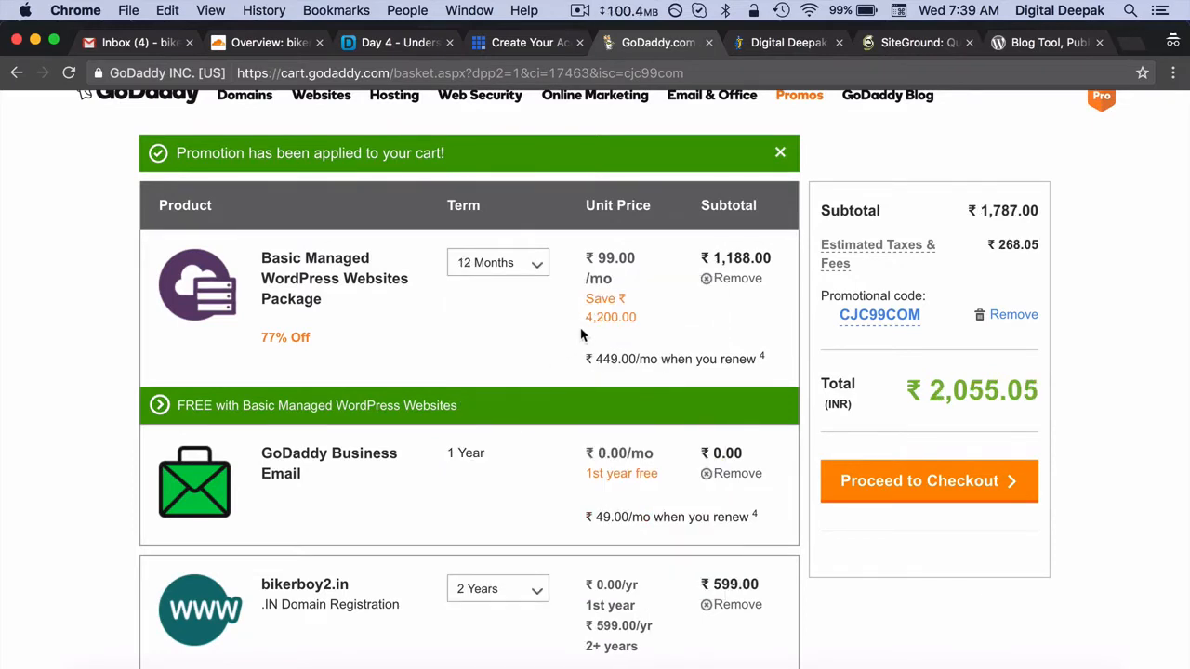
pyautogui.scroll(-2, 586, 332)
pyautogui.click(718, 409)
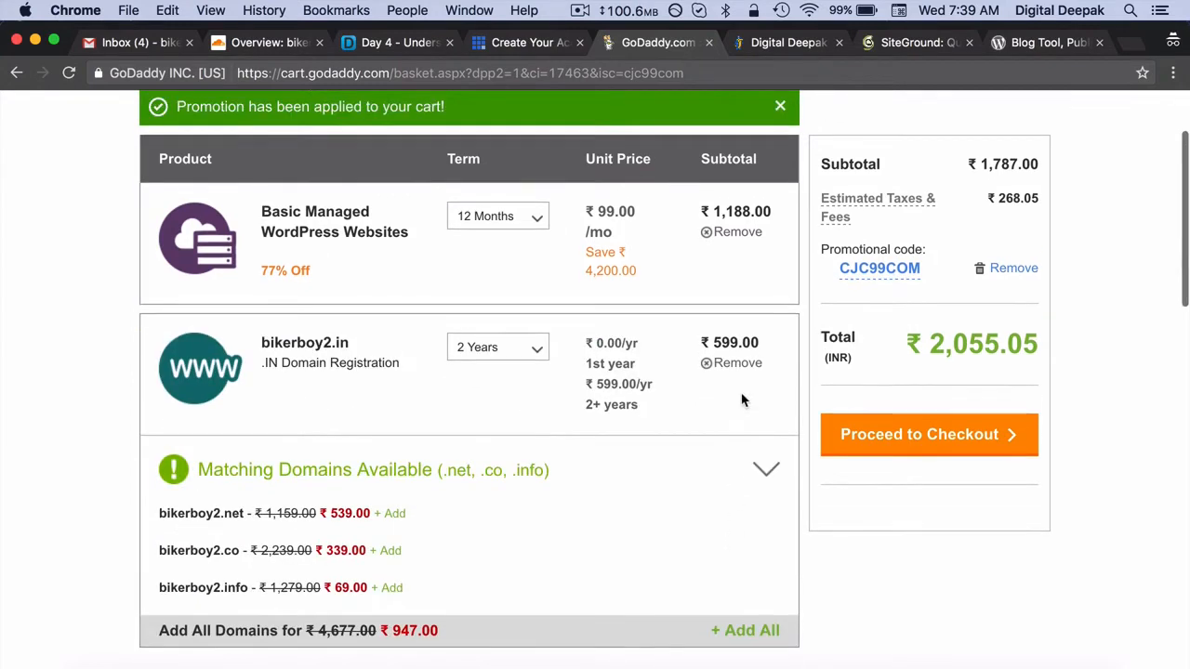
# Set the bikerboy2.in registration term to 1 Year and check the order's subtotal and total.
pyautogui.click(527, 346)
pyautogui.click(494, 378)
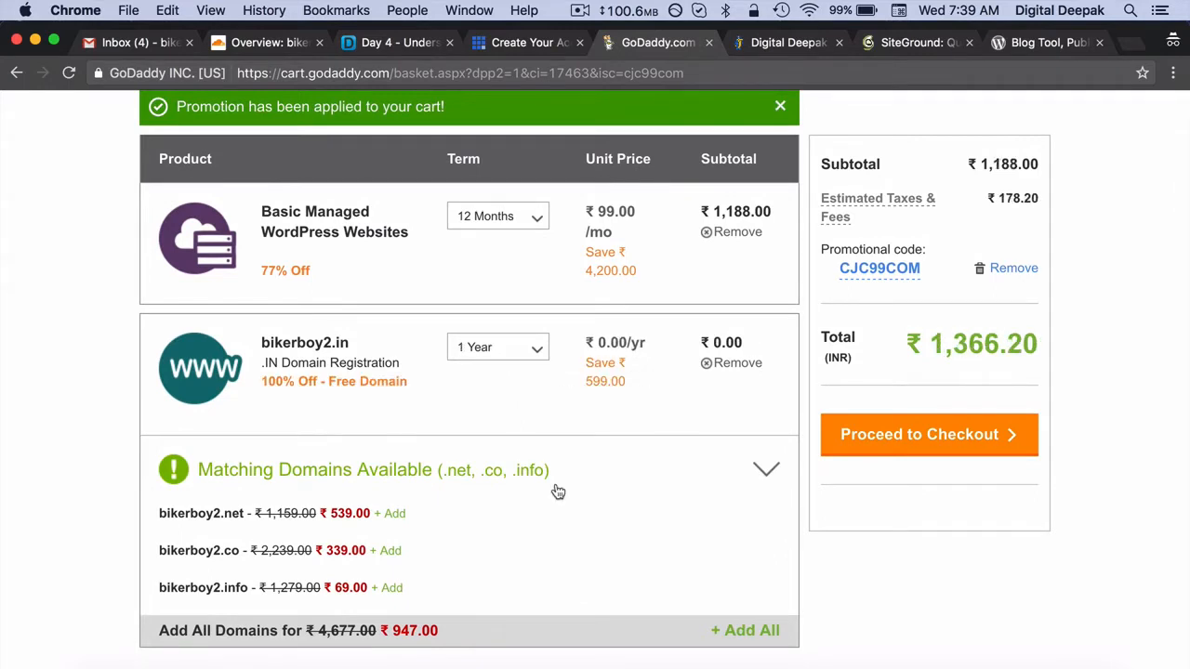
pyautogui.scroll(3, 555, 491)
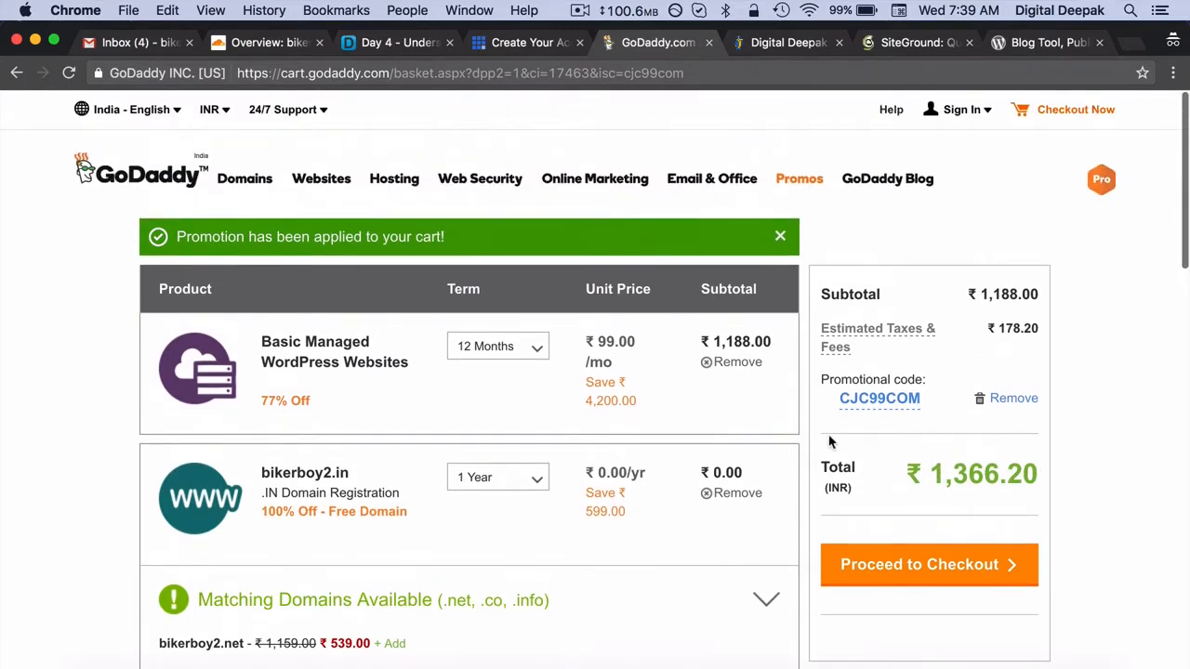
pyautogui.moveTo(999, 294); pyautogui.dragTo(1037, 295)
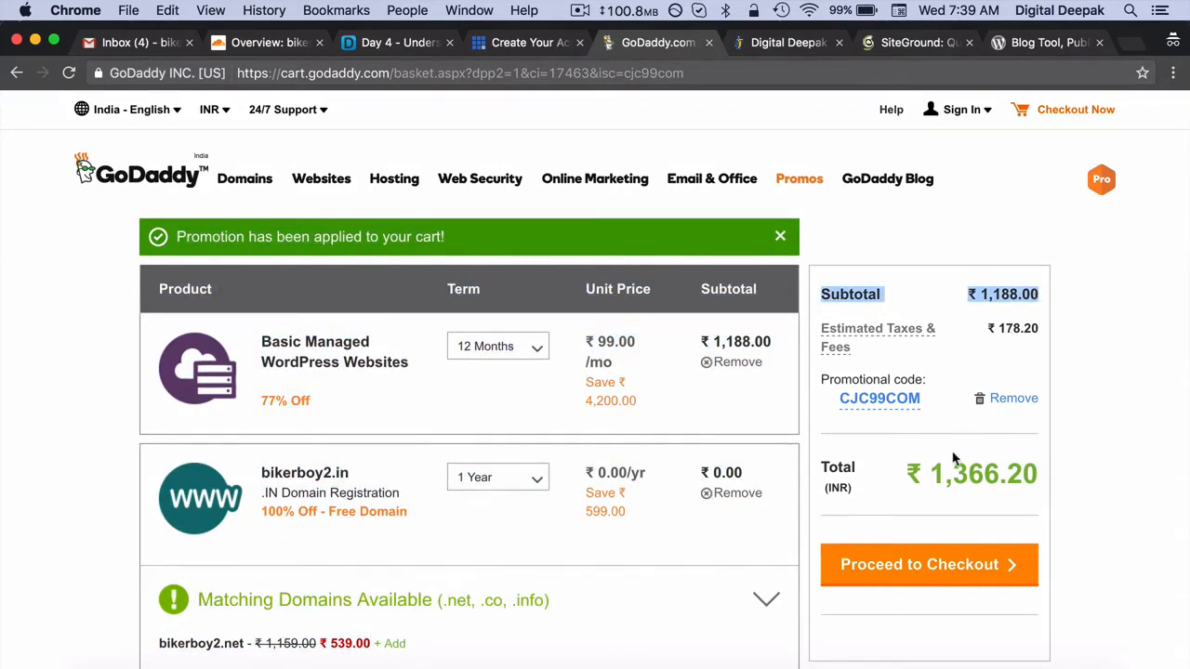
pyautogui.moveTo(935, 476); pyautogui.dragTo(1104, 467)
pyautogui.click(1104, 467)
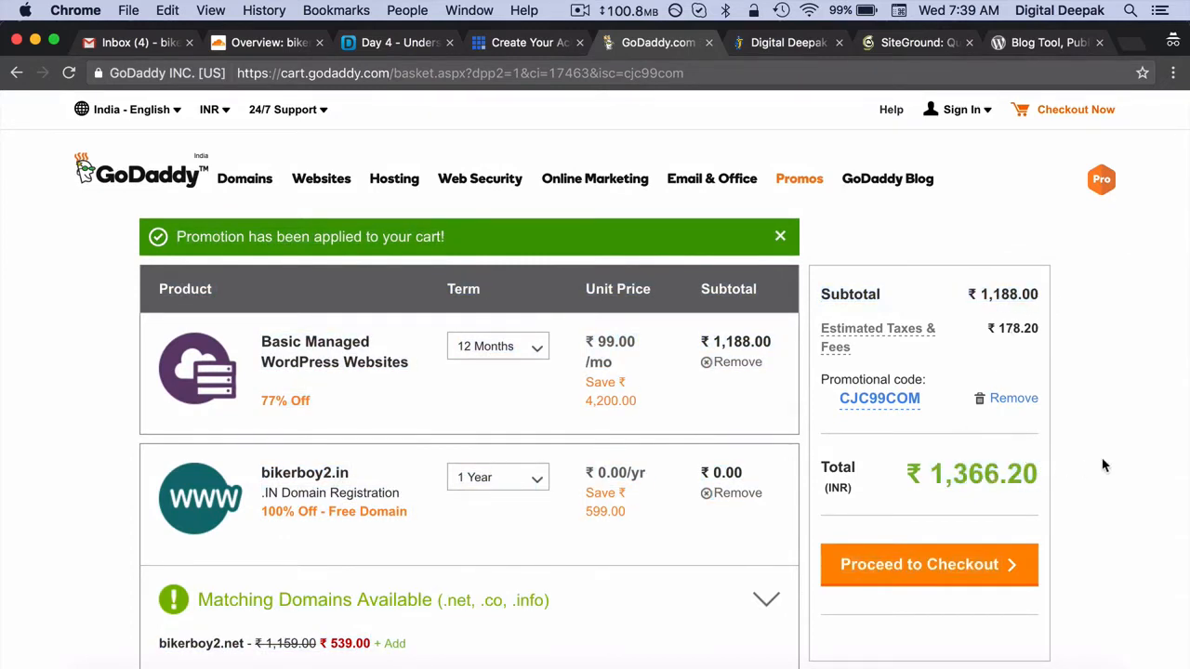
# Look through the remaining offers in the GoDaddy cart and proceed to checkout.
pyautogui.scroll(-2, 1105, 466)
pyautogui.scroll(-4, 1104, 466)
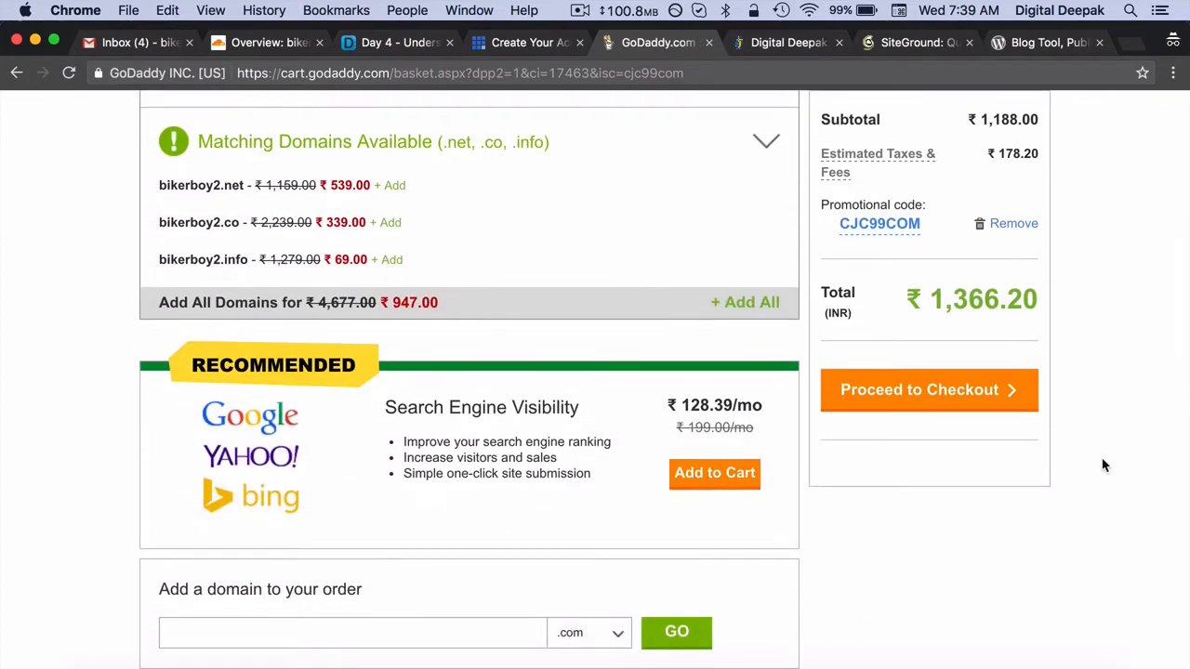
pyautogui.scroll(-6, 1105, 465)
pyautogui.scroll(2, 1102, 465)
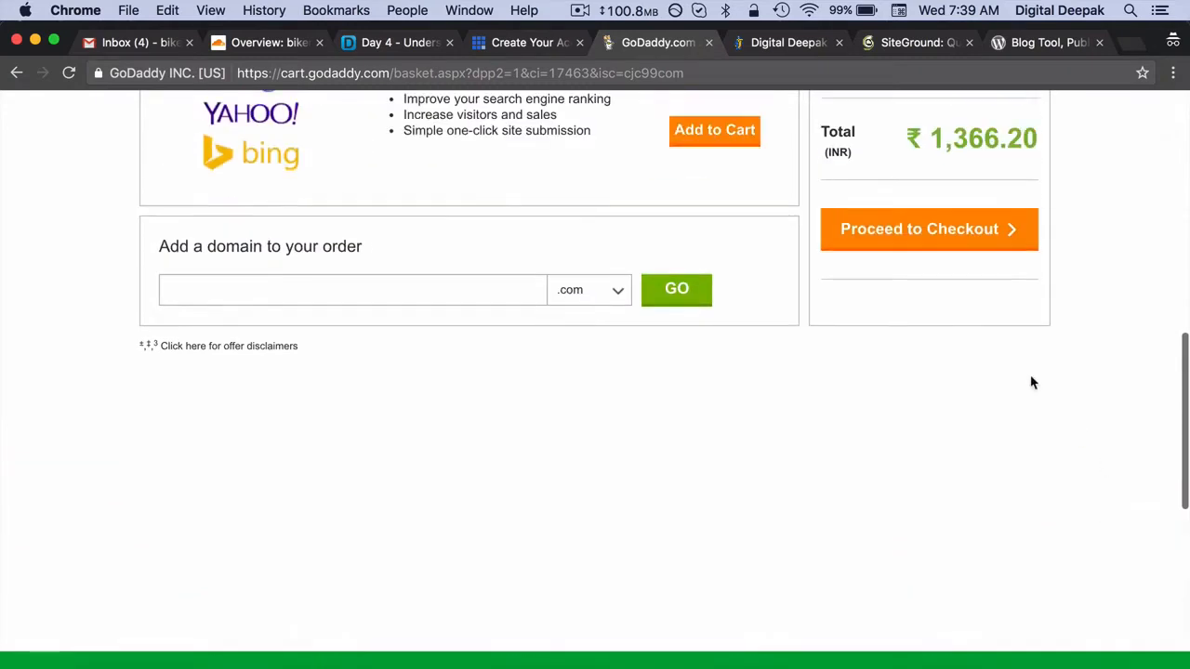
pyautogui.click(915, 252)
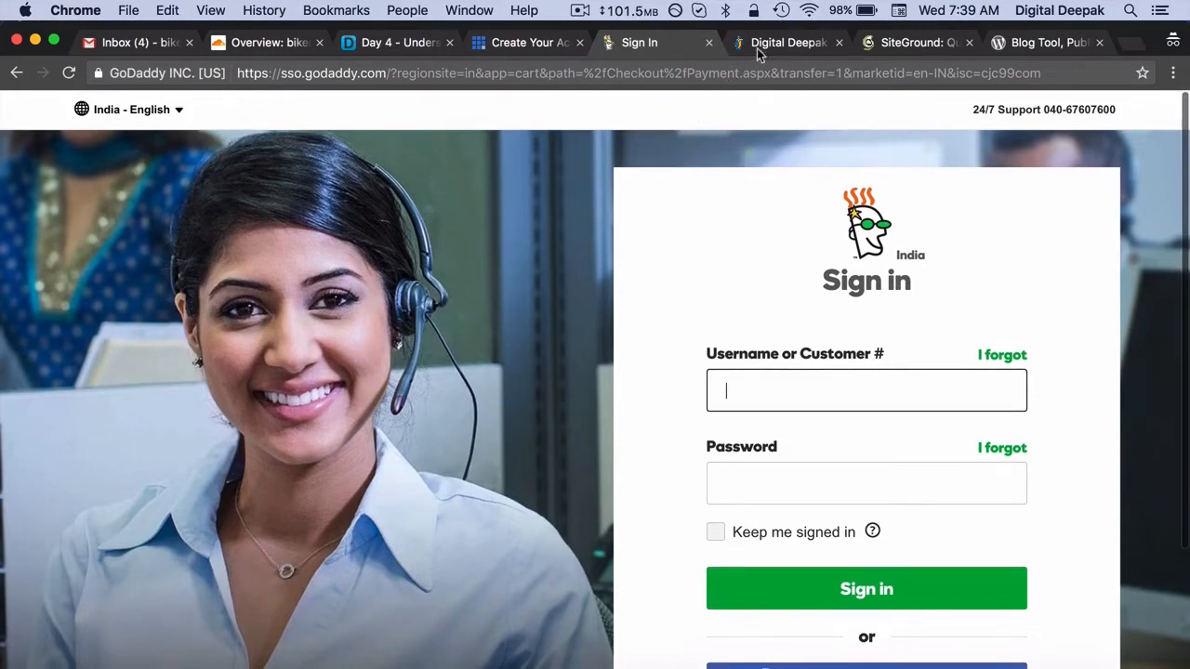
# Switch to the HostGator site, review its hosting plans and start an order for the Hatchling Plan.
pyautogui.click(766, 47)
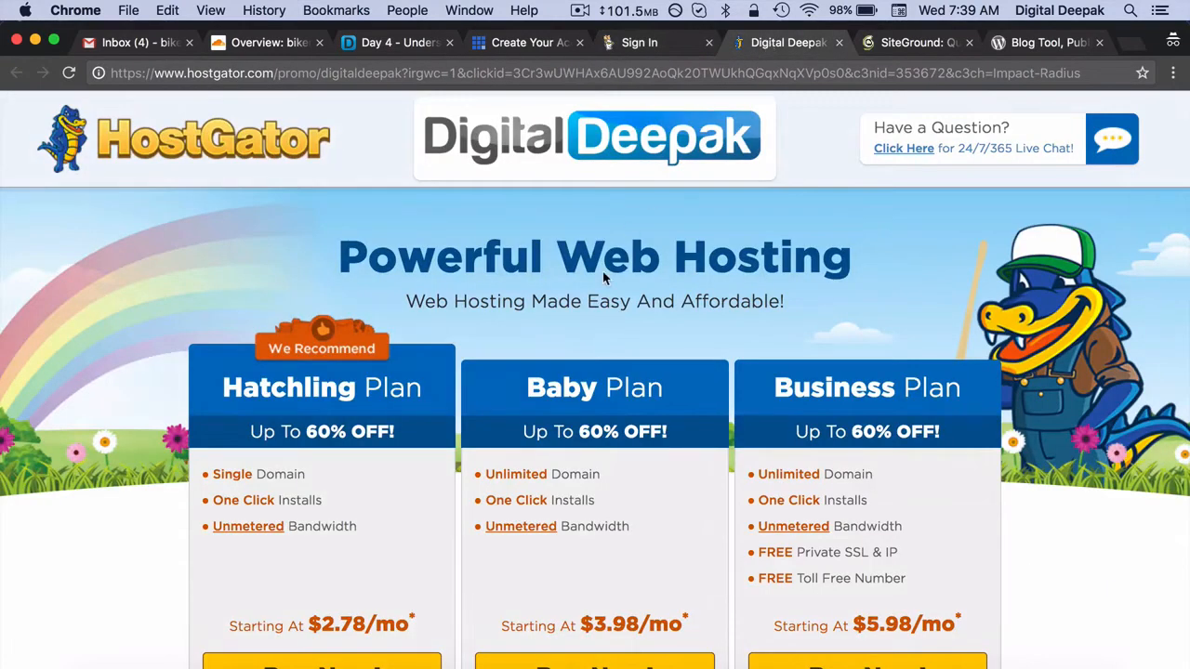
pyautogui.scroll(-3, 602, 271)
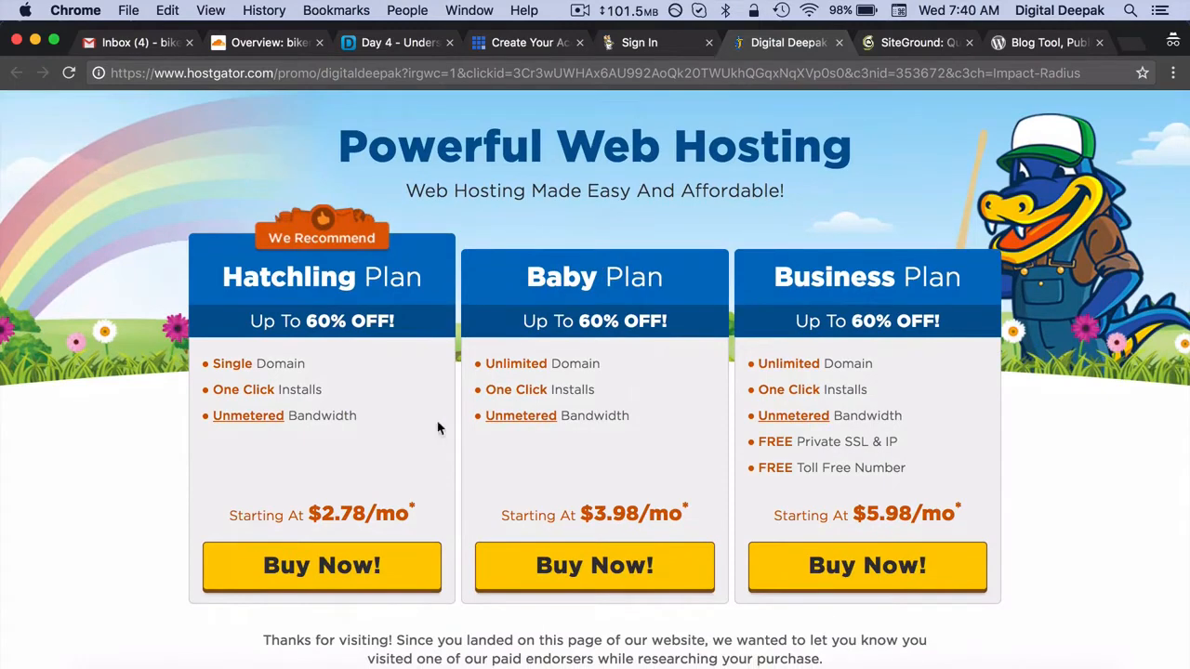
pyautogui.scroll(-1, 399, 505)
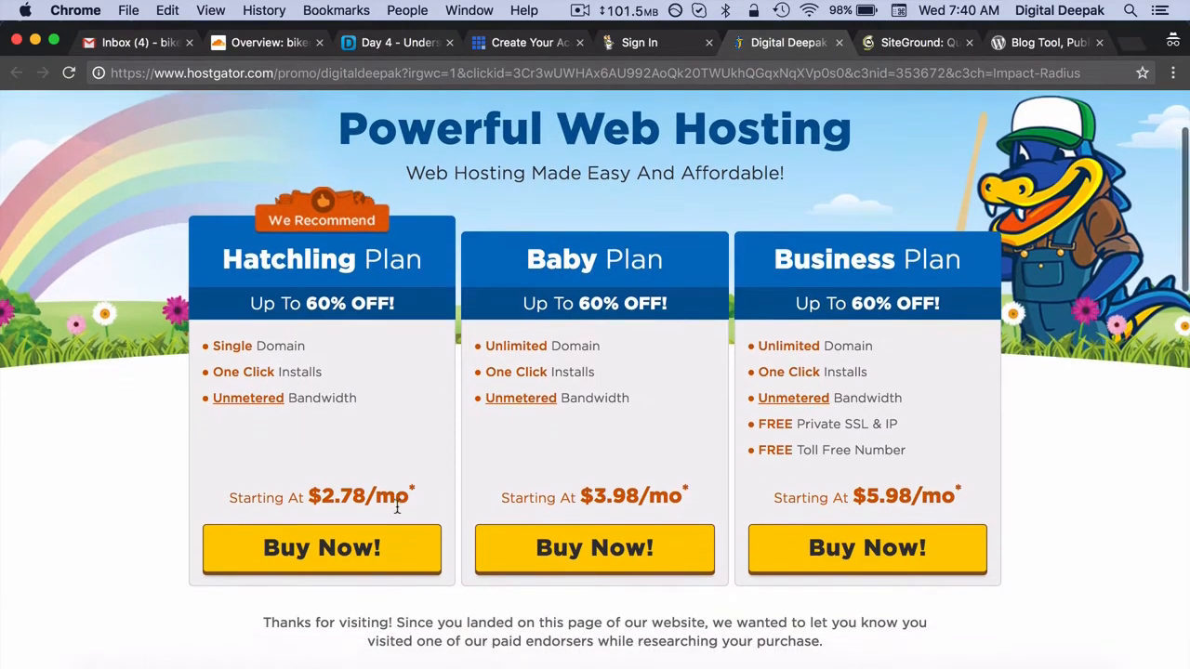
pyautogui.click(344, 544)
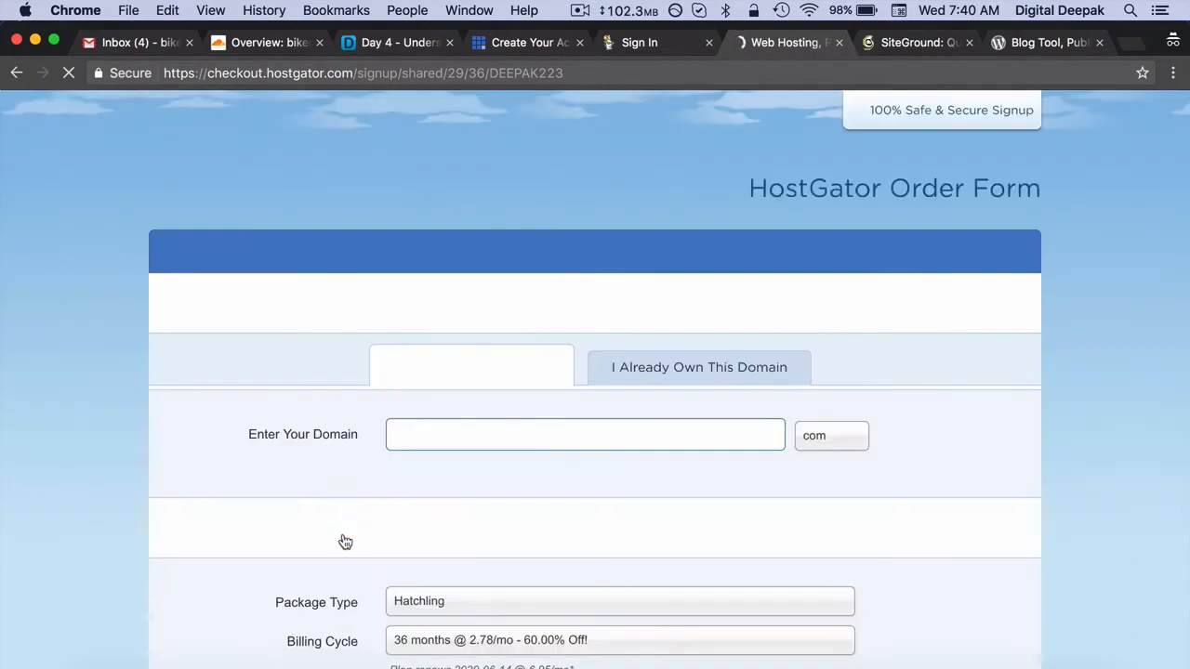
# Set the Hatchling package's billing cycle to 12 months @ 5.37/mo in the HostGator order form.
pyautogui.scroll(-5, 344, 541)
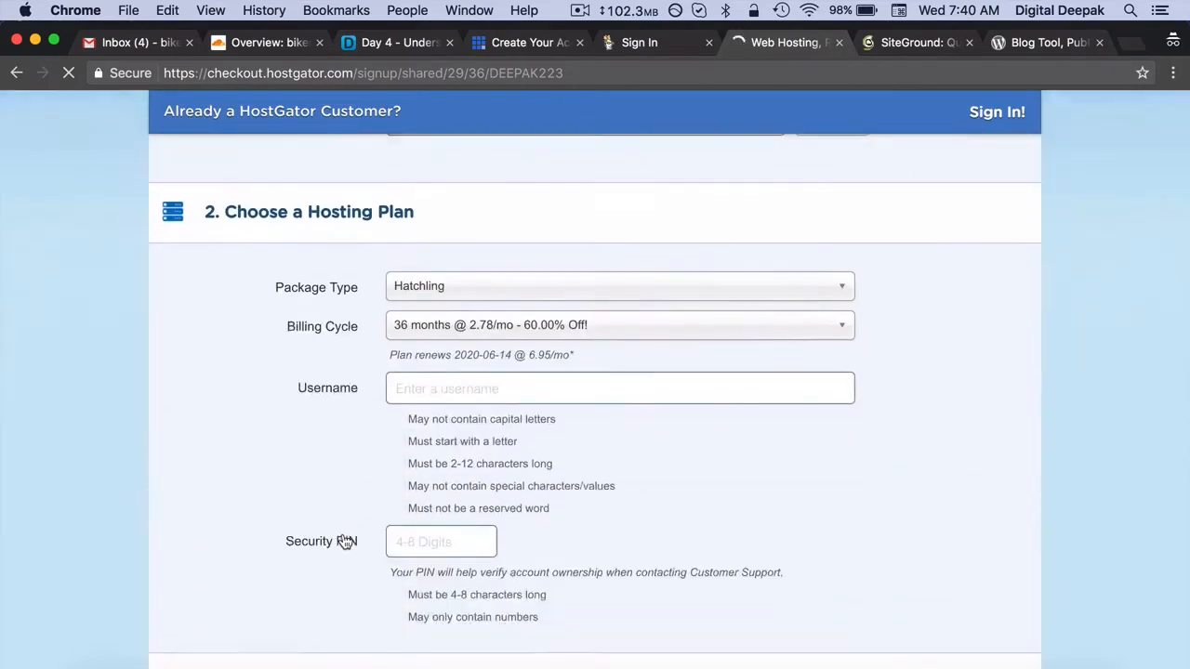
pyautogui.click(485, 314)
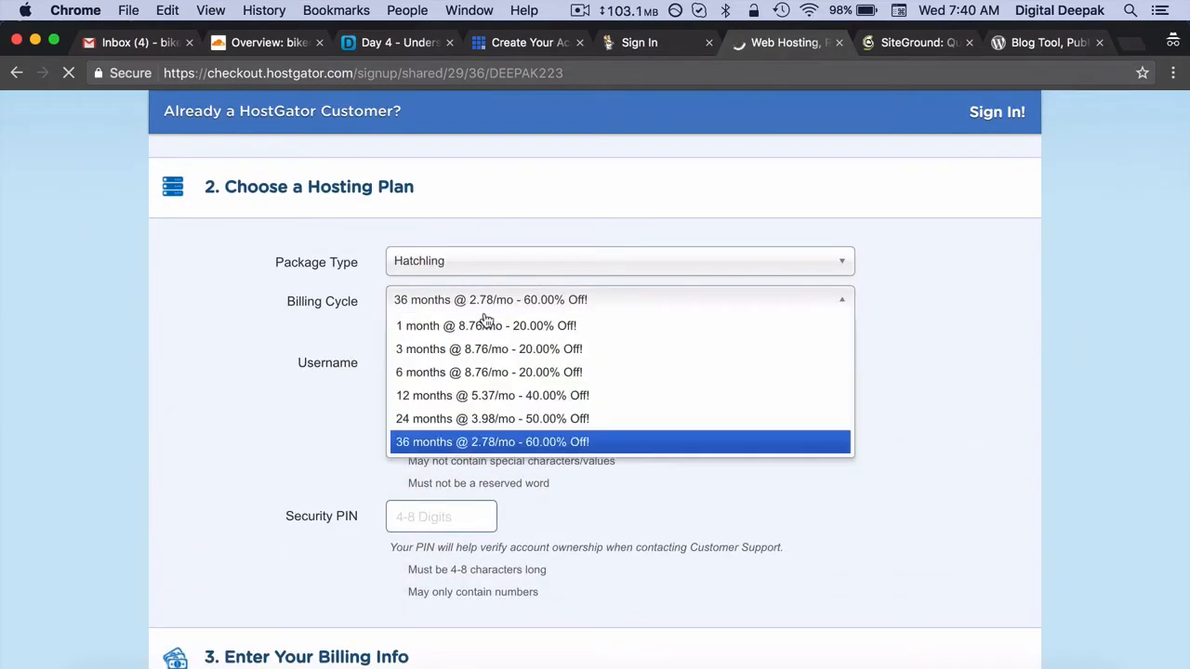
pyautogui.click(436, 398)
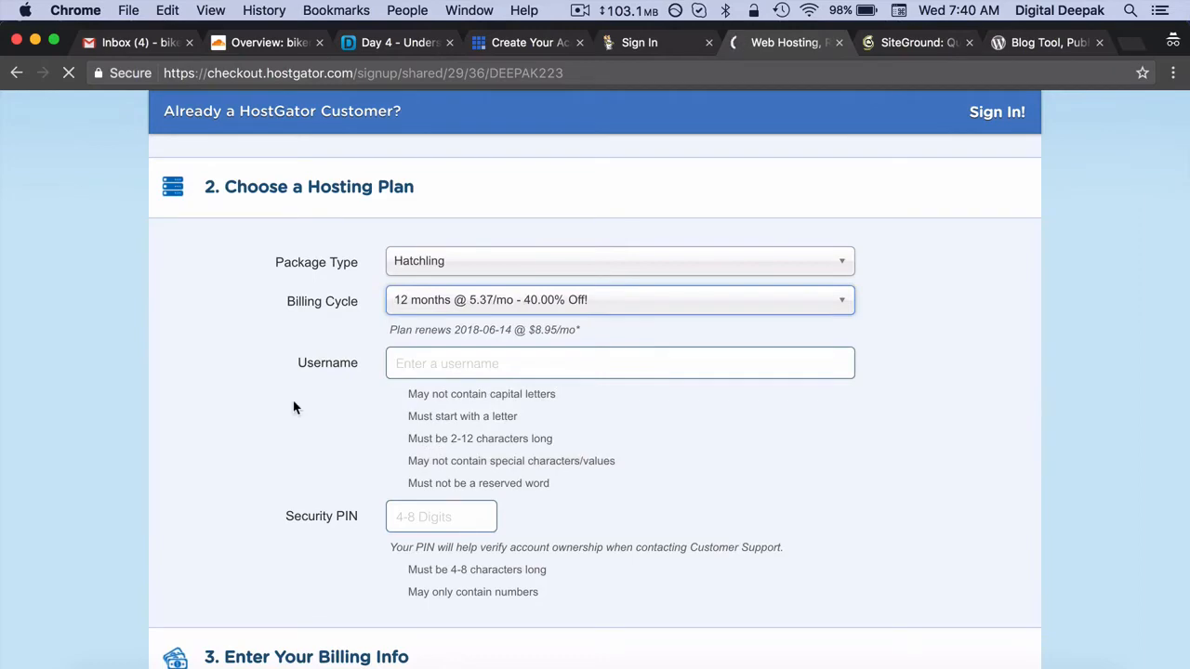
# Deselect the SiteLock protection and CodeGuard backup services, and check the amount due on the HostGator order.
pyautogui.scroll(-3, 294, 407)
pyautogui.scroll(-15, 293, 407)
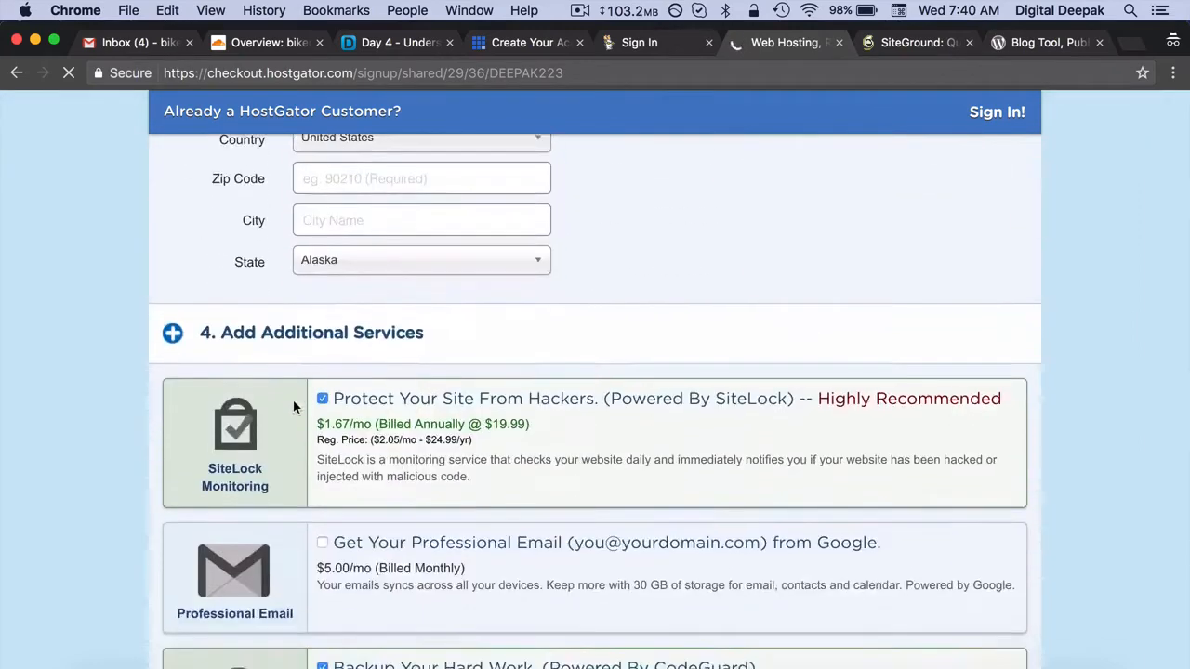
pyautogui.scroll(2, 293, 407)
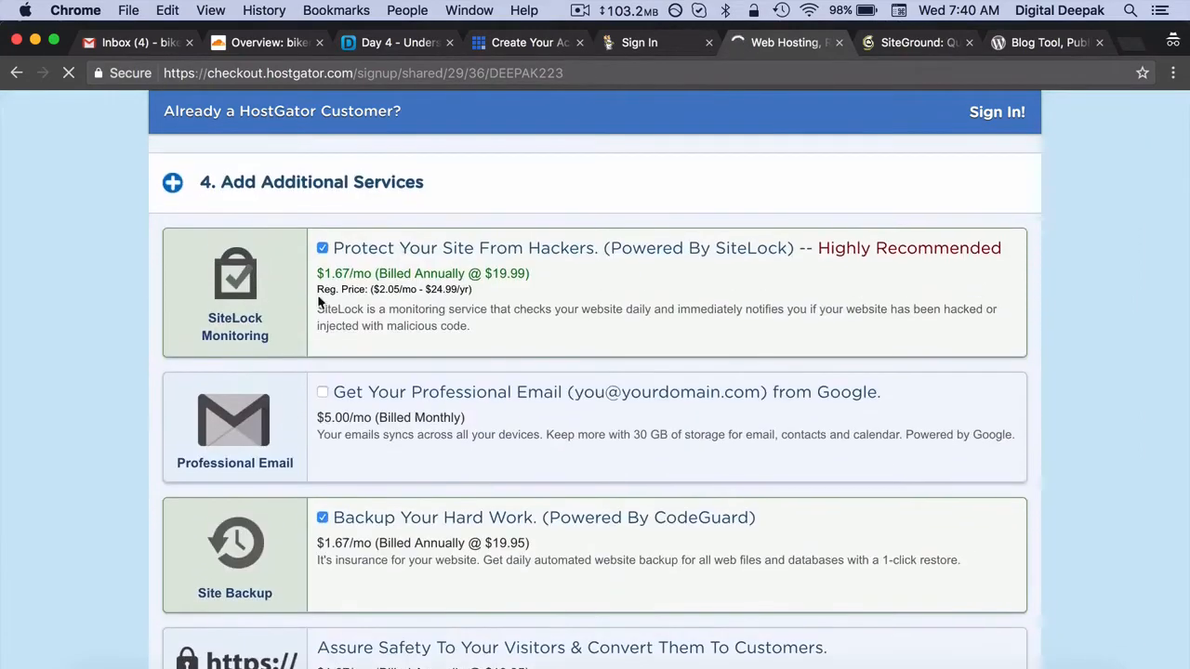
pyautogui.click(323, 247)
pyautogui.click(322, 517)
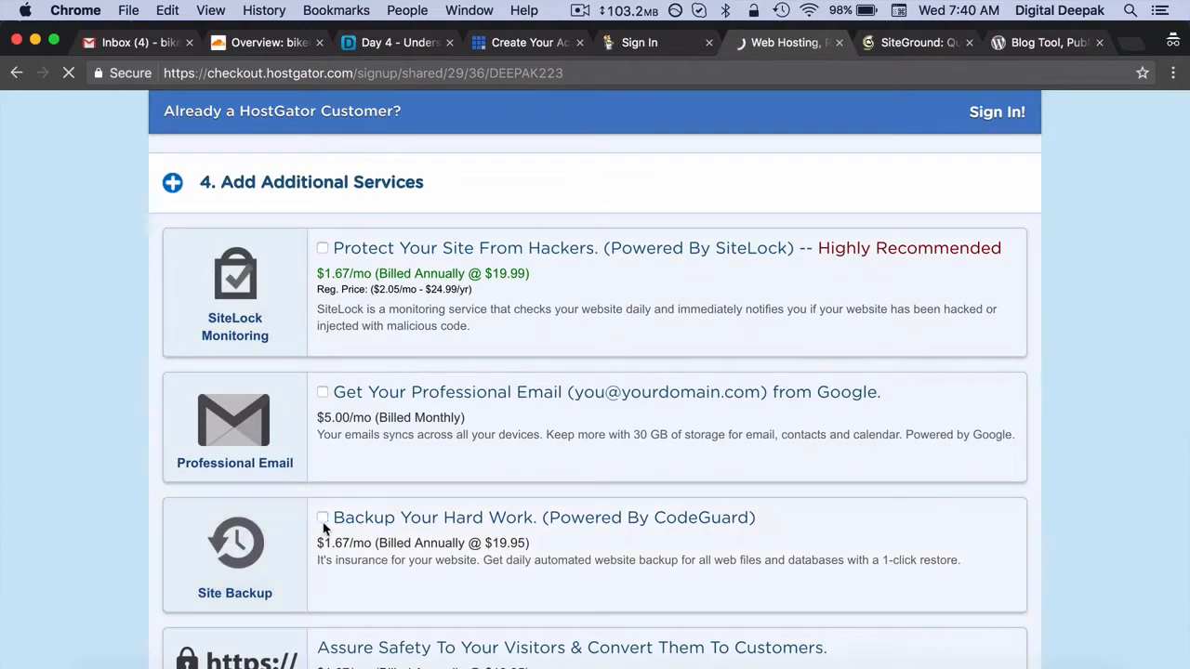
pyautogui.scroll(-10, 324, 529)
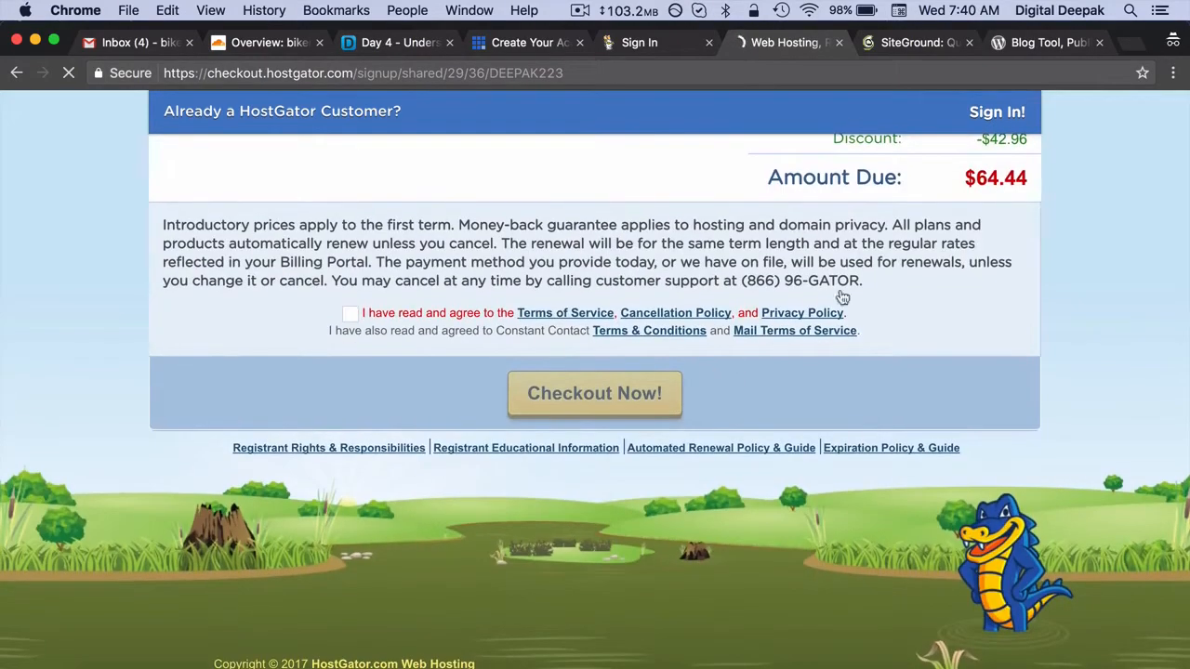
pyautogui.scroll(15, 900, 211)
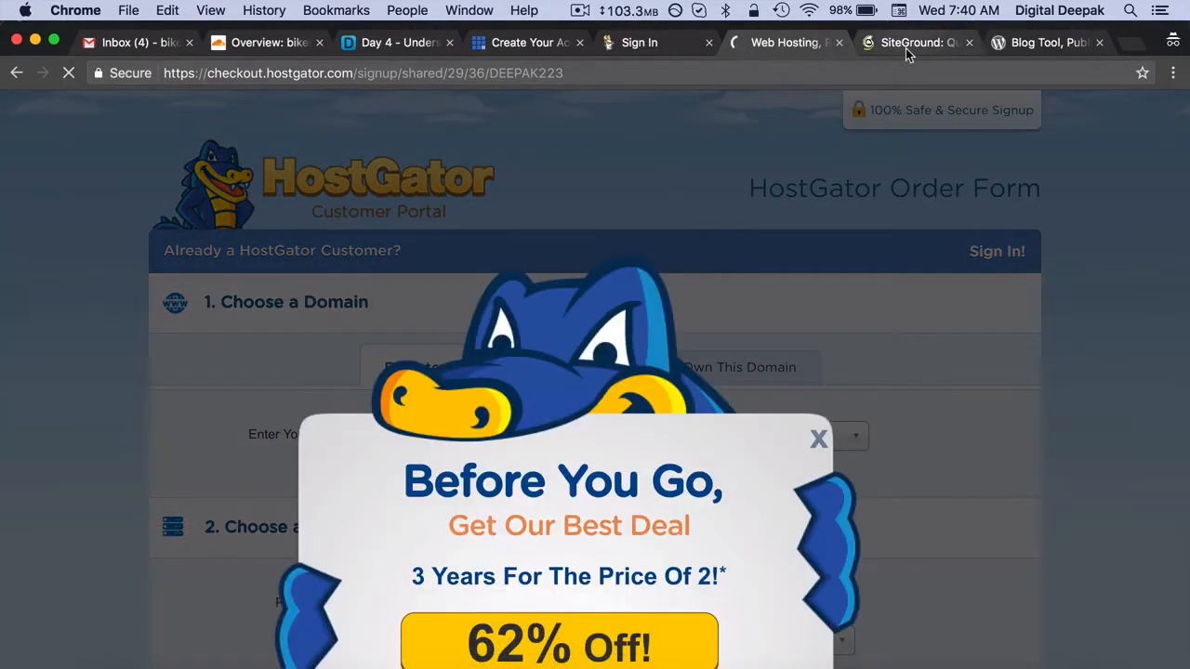
# Switch to the SiteGround site and open its WordPress Hosting page.
pyautogui.click(908, 46)
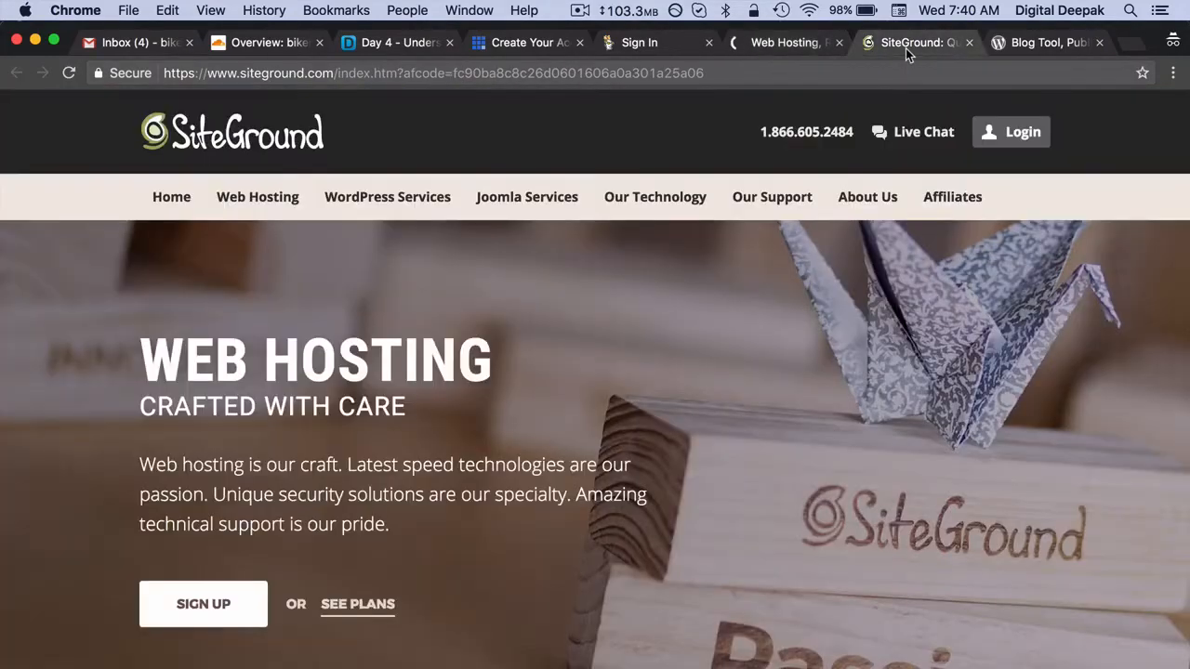
pyautogui.moveTo(400, 204)
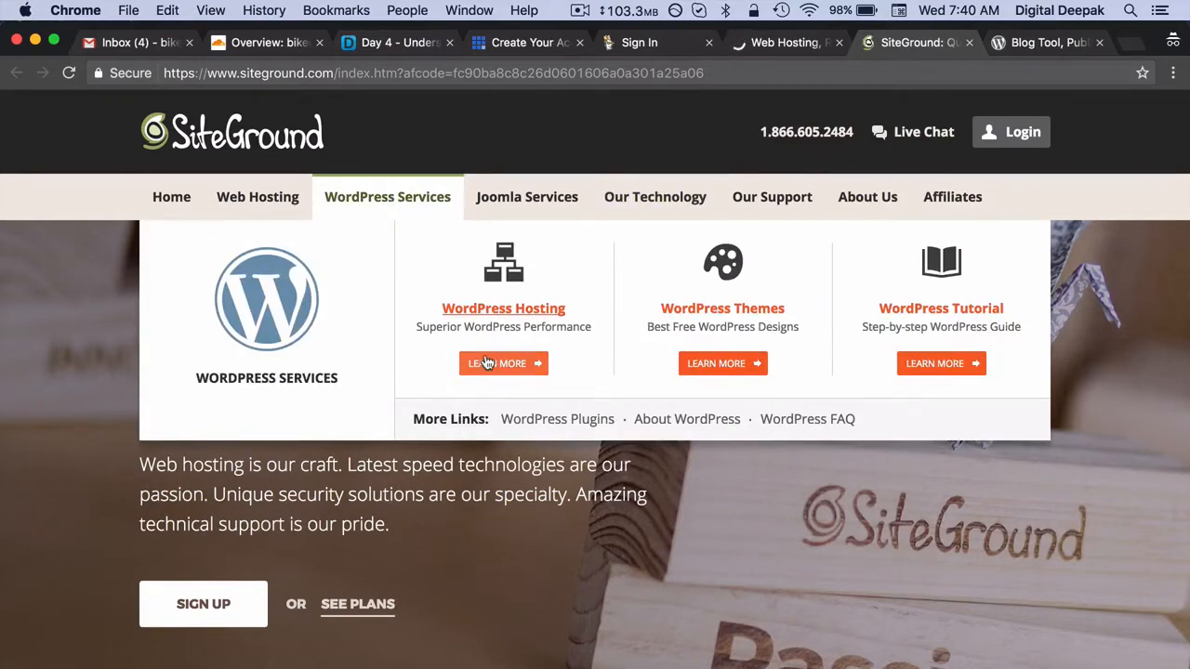
pyautogui.click(499, 316)
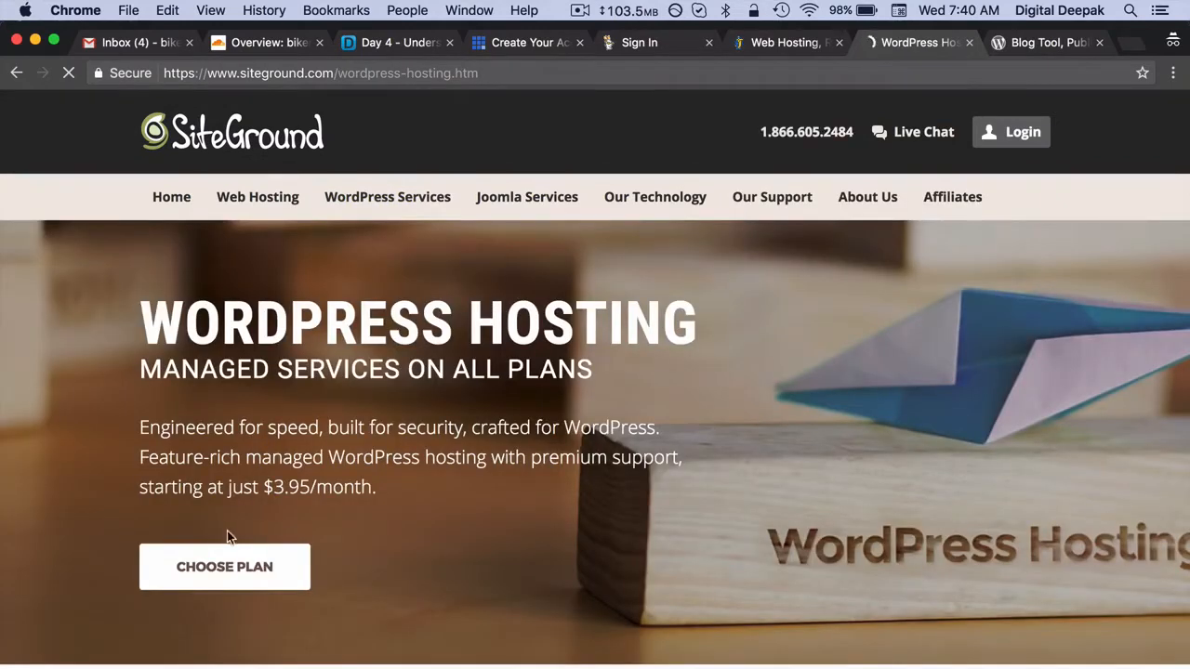
# Review SiteGround's WordPress hosting plans and get started with the StartUp plan at $3.95/mo.
pyautogui.scroll(-1, 294, 480)
pyautogui.scroll(-6, 294, 480)
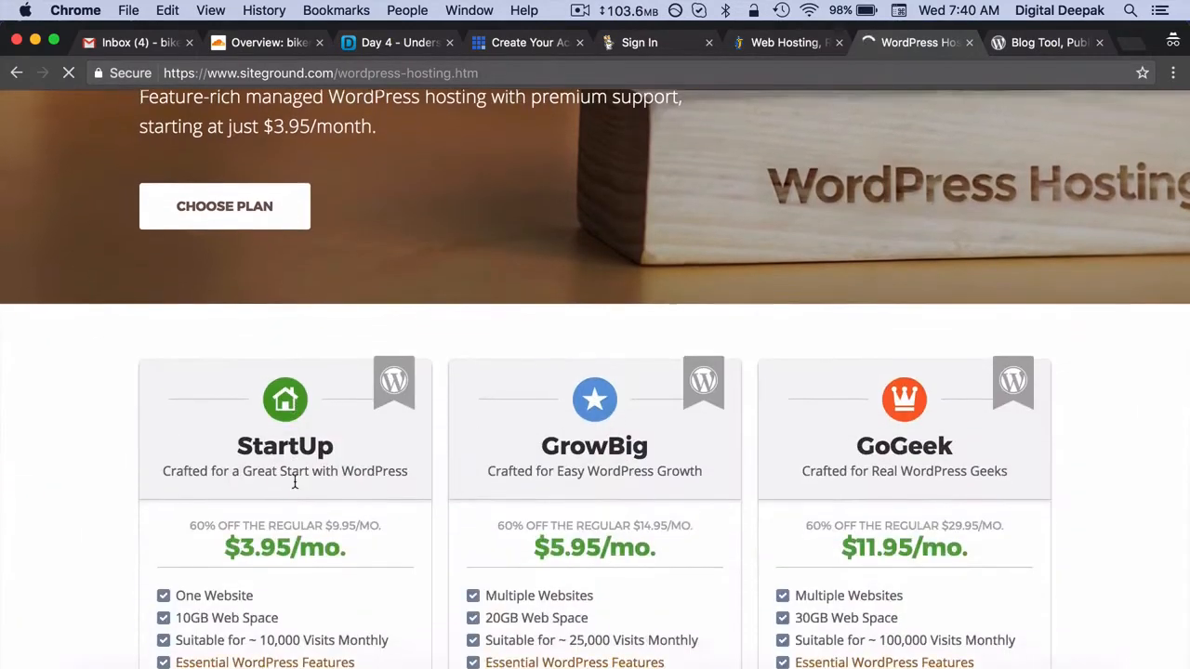
pyautogui.scroll(-2, 294, 481)
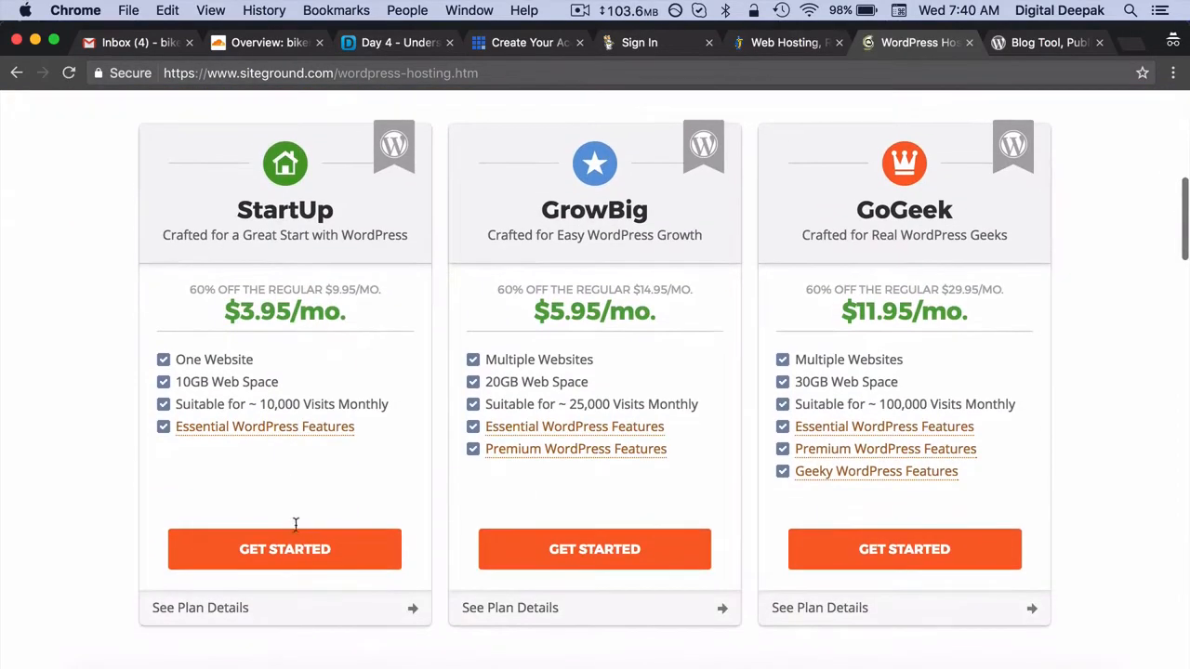
pyautogui.click(295, 563)
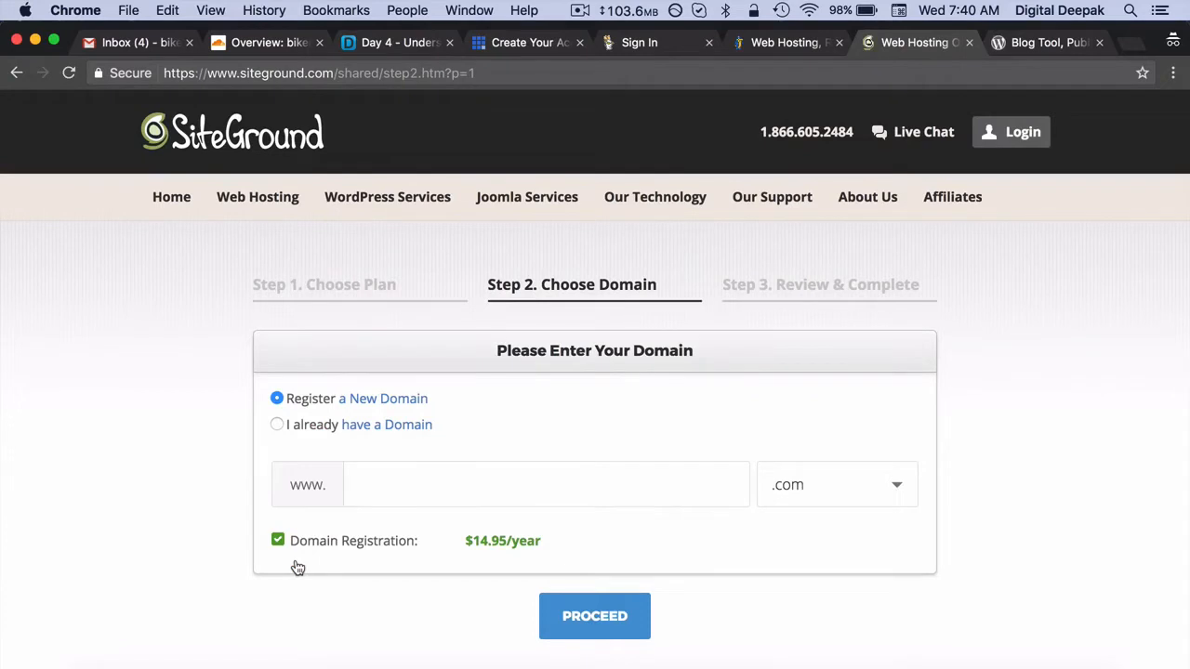
# Restart the StartUp plan order from SiteGround's WordPress Hosting page and proceed with the existing domain bikerboy.com.
pyautogui.moveTo(369, 206)
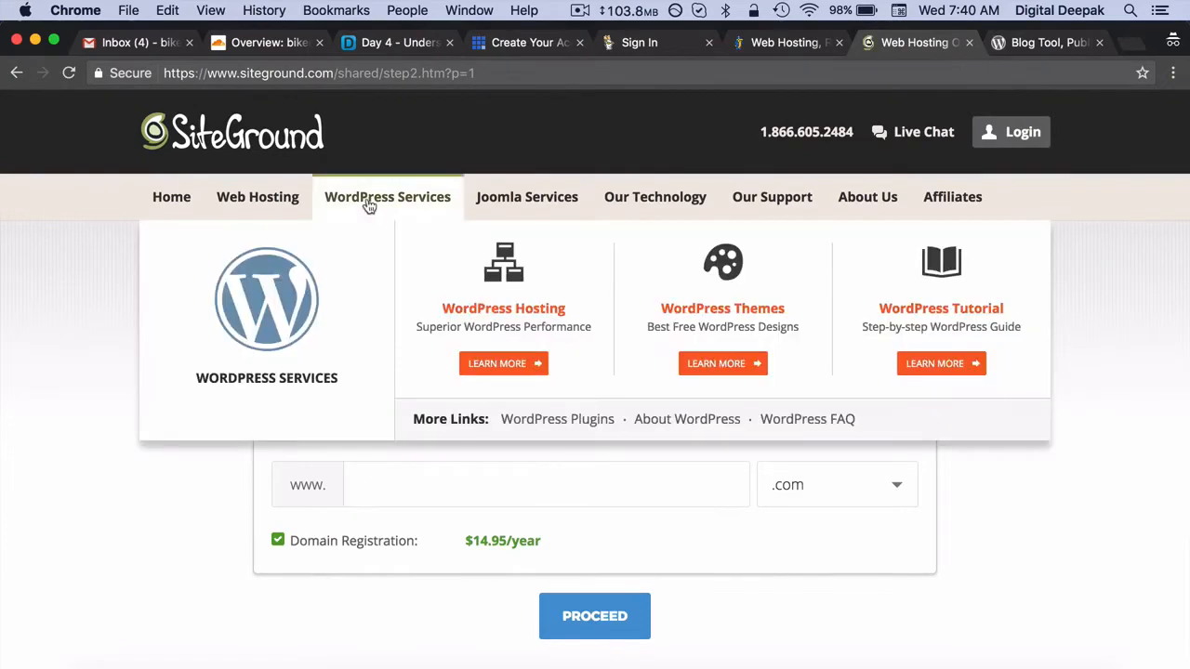
pyautogui.click(497, 364)
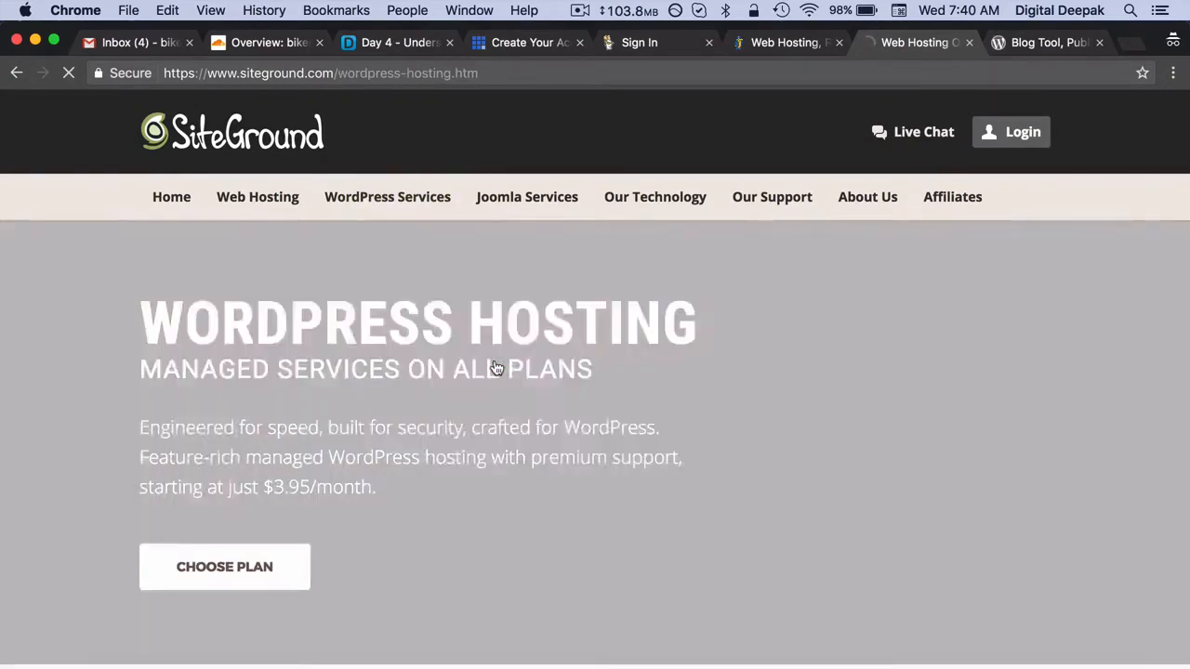
pyautogui.scroll(-3, 495, 367)
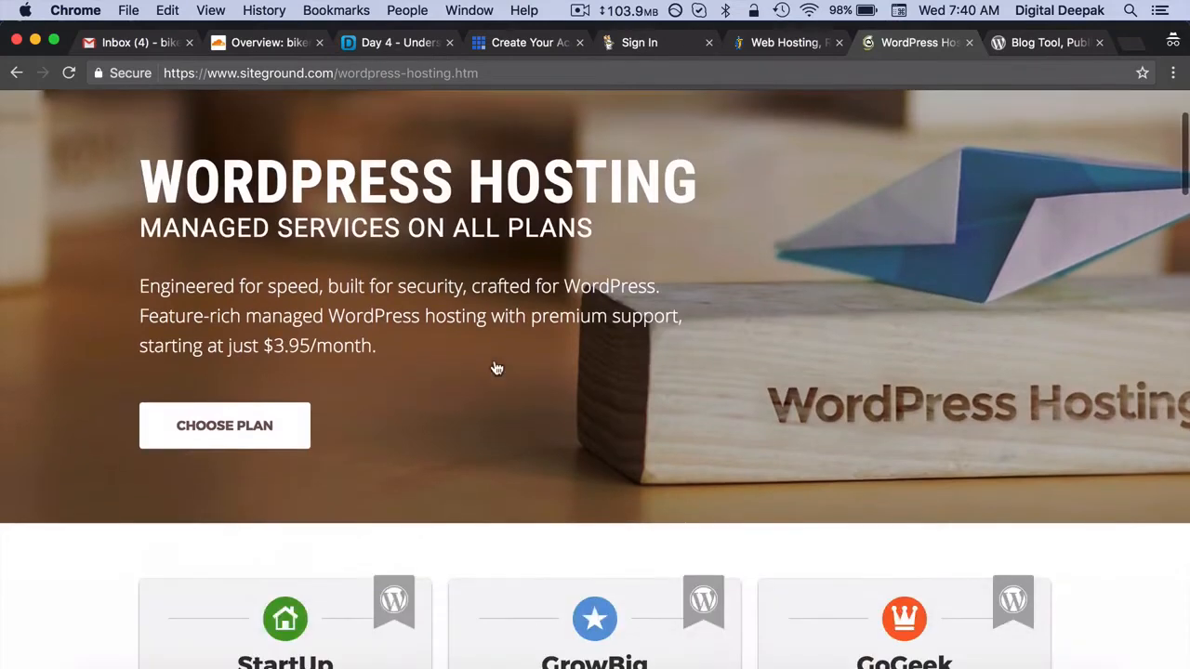
pyautogui.click(244, 427)
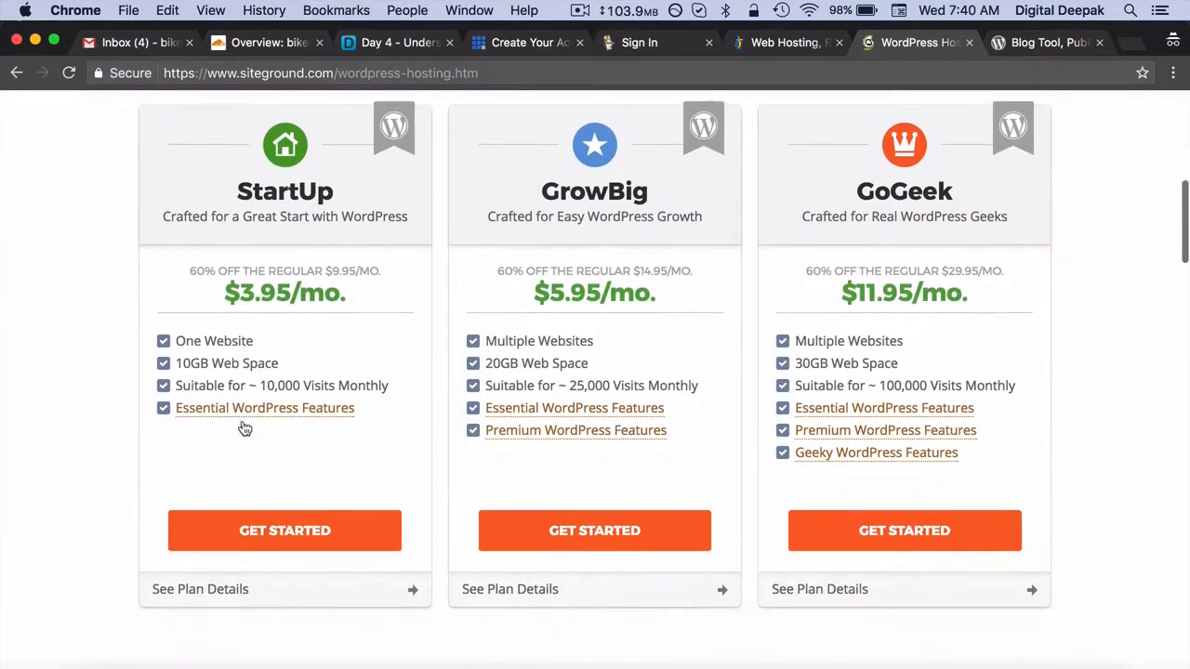
pyautogui.click(257, 526)
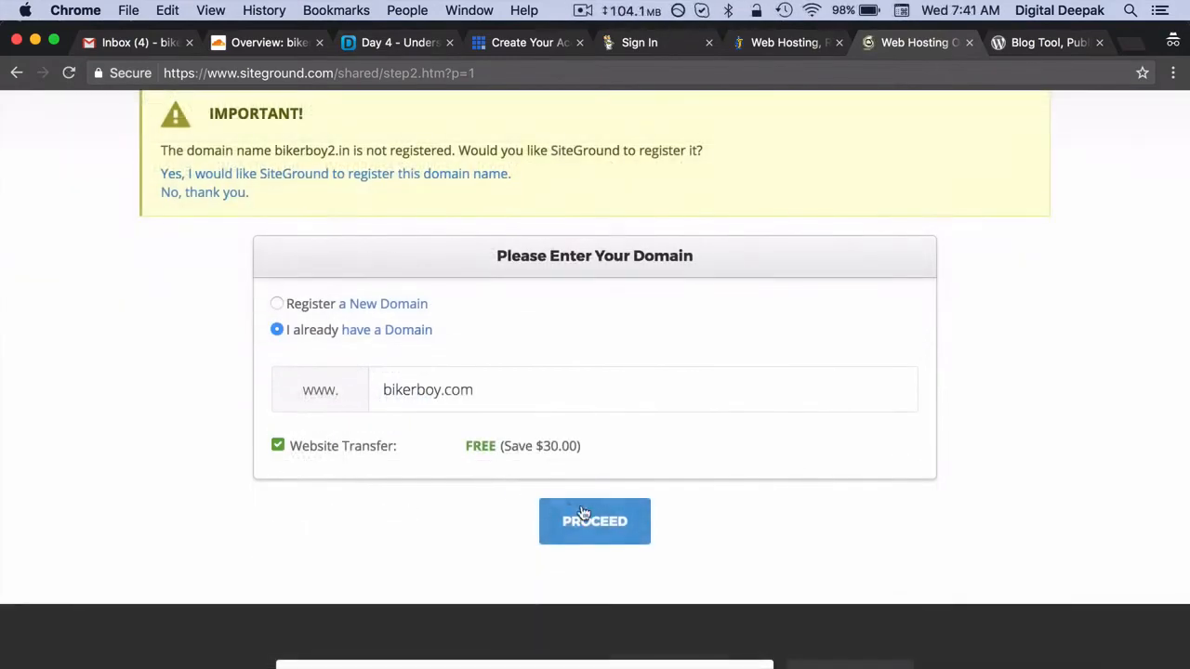
pyautogui.click(602, 519)
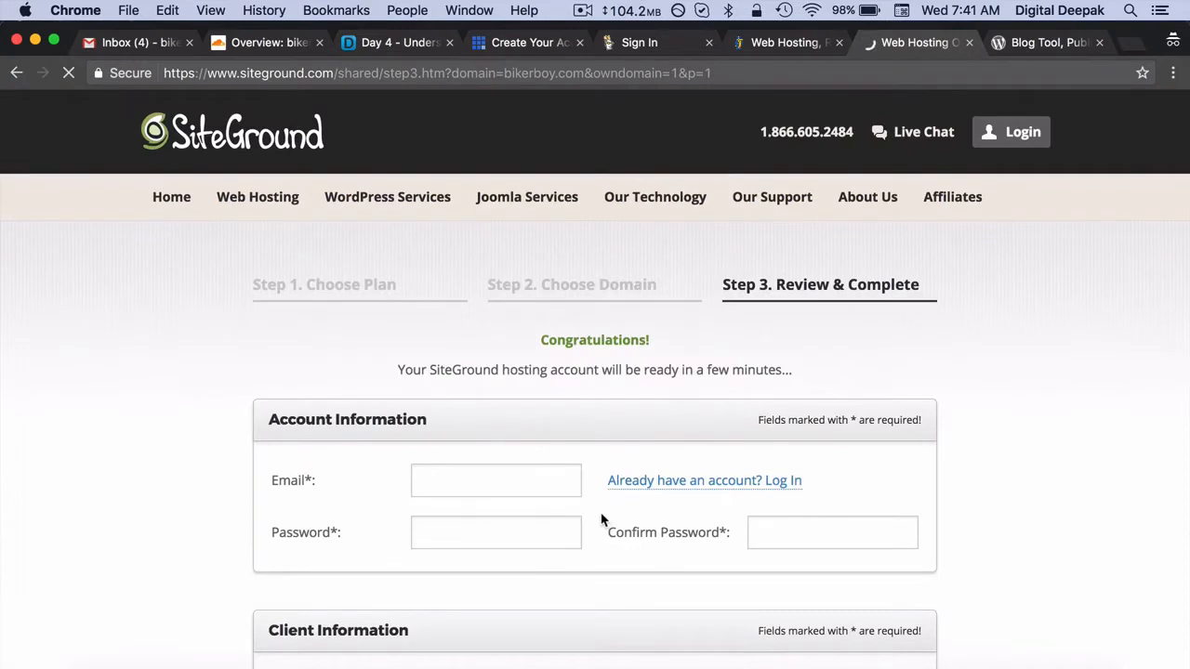
# Review the SiteGround order form down to the hosting services and check the amount billed for the 12-month period.
pyautogui.scroll(-5, 601, 520)
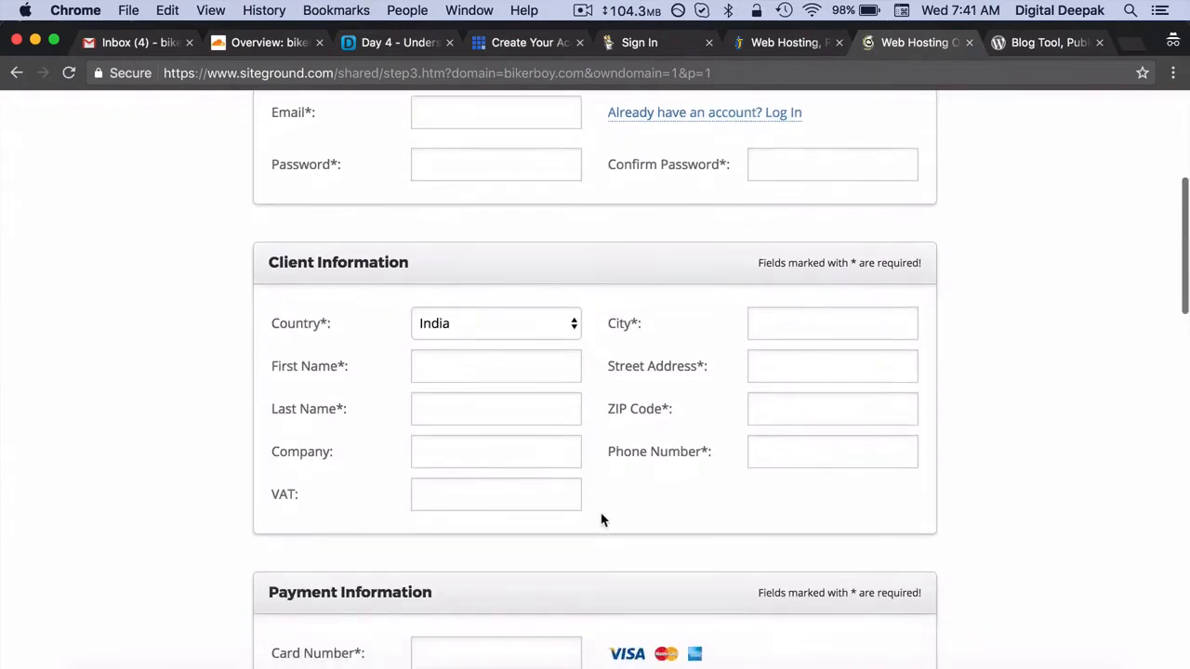
pyautogui.scroll(-6, 602, 520)
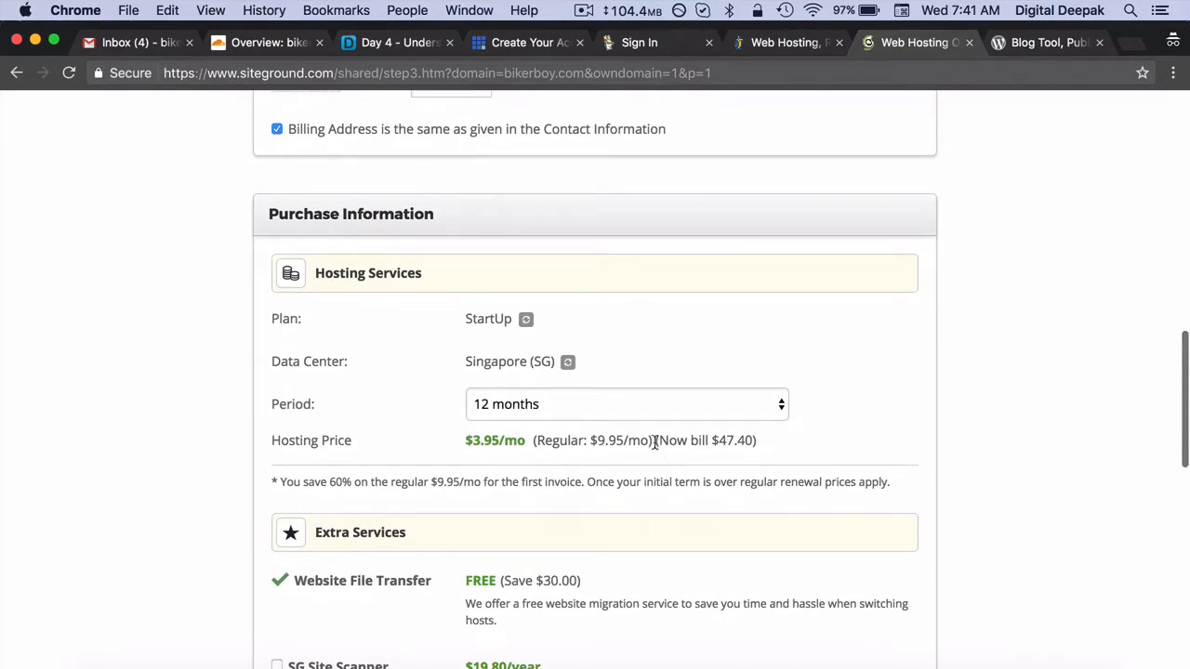
pyautogui.moveTo(656, 440); pyautogui.dragTo(756, 430)
pyautogui.click(787, 440)
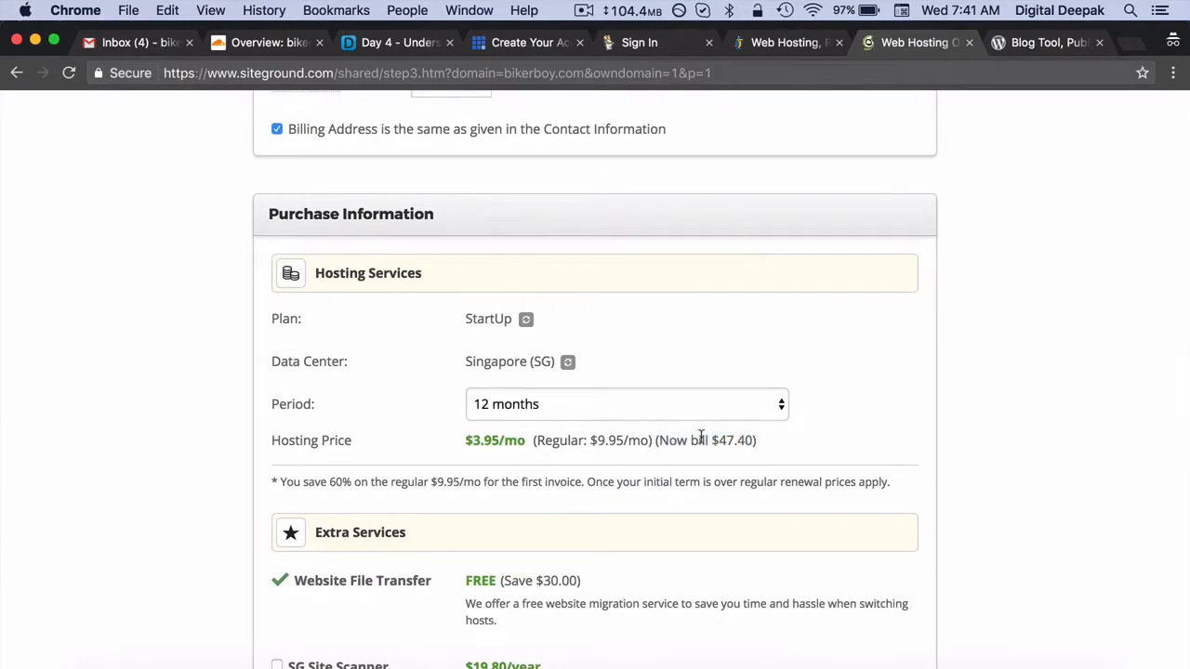
# Set the StartUp plan's hosting period to 24 months and check the order total.
pyautogui.click(633, 417)
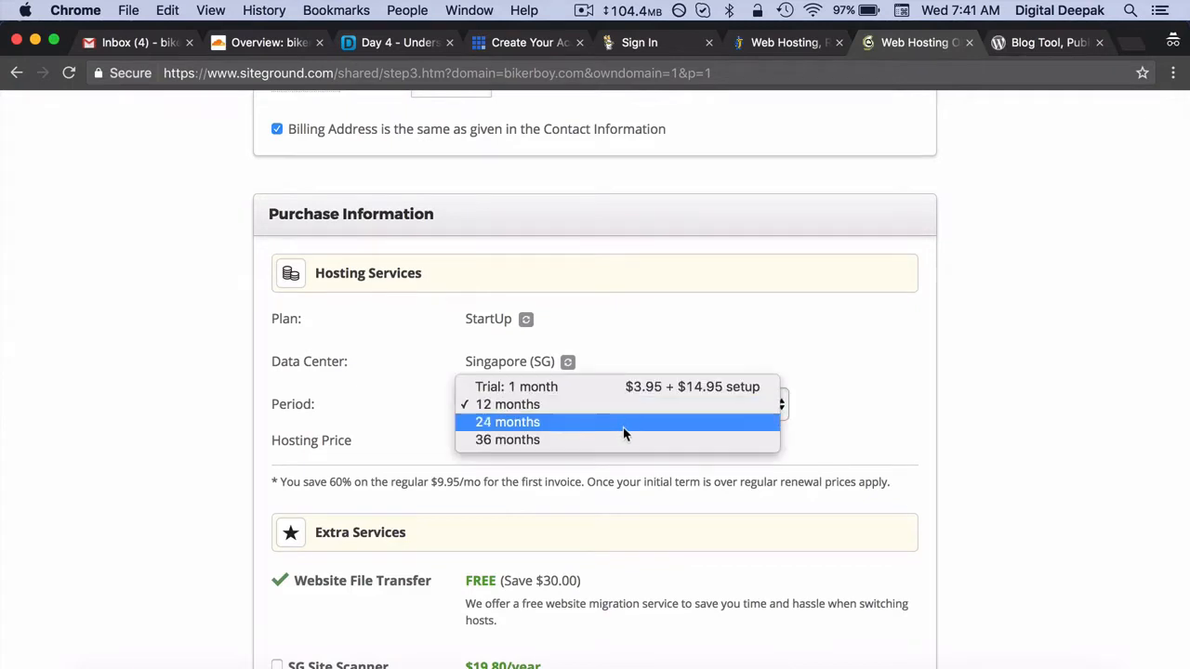
pyautogui.click(628, 423)
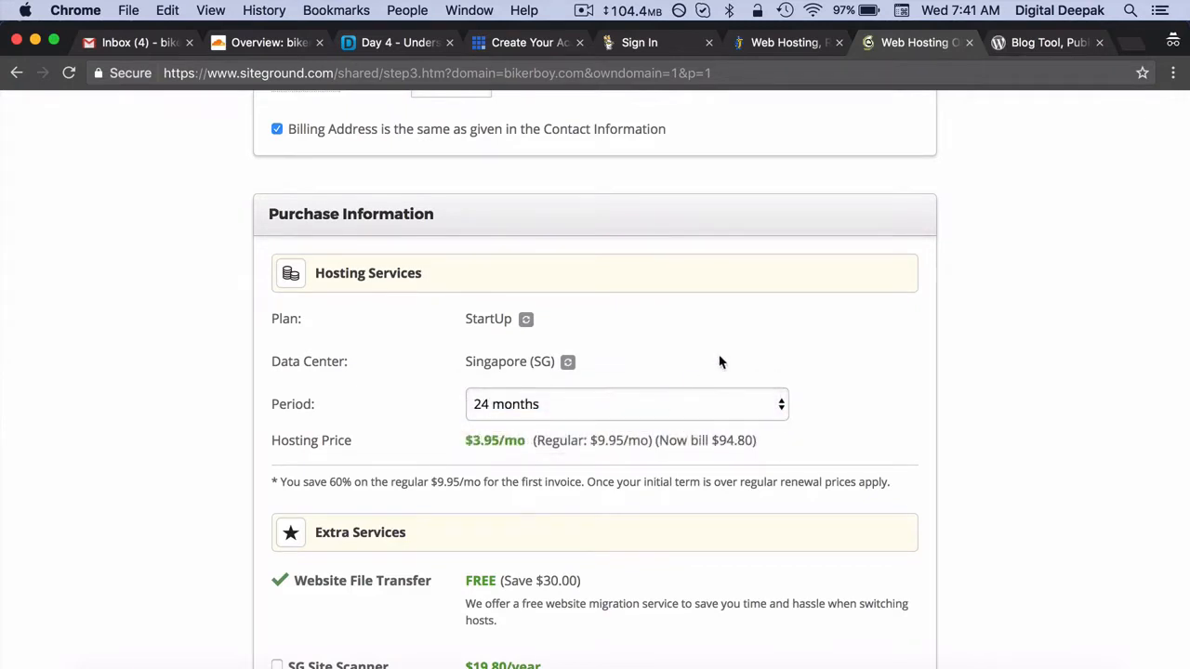
pyautogui.scroll(-5, 719, 361)
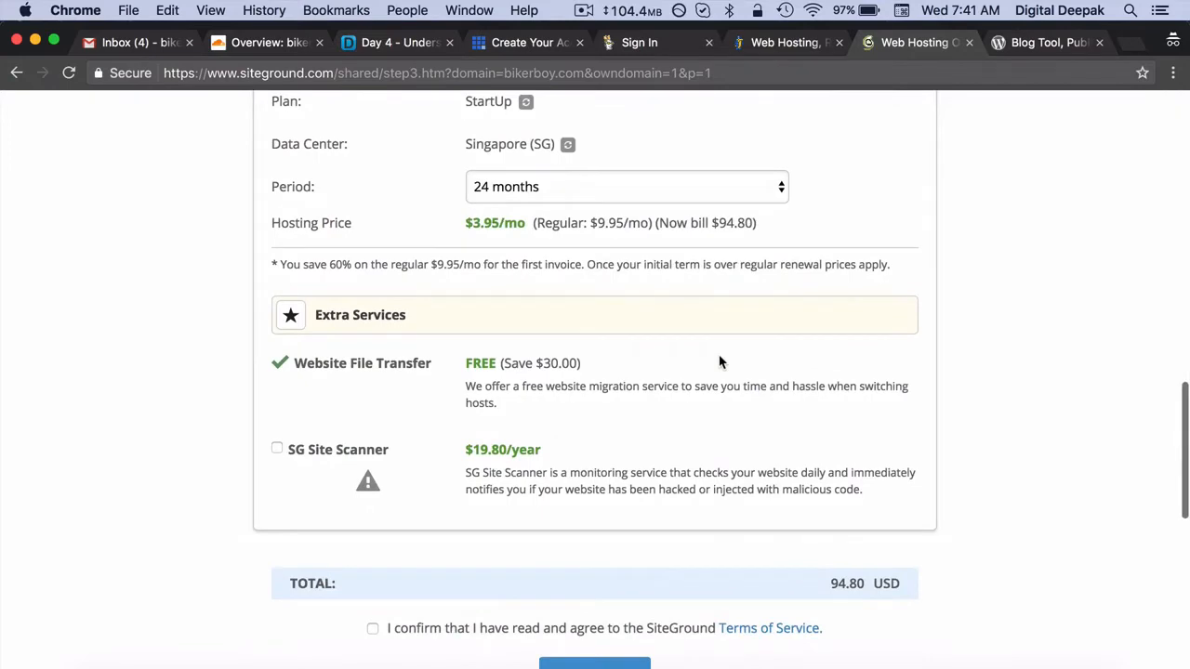
pyautogui.scroll(-4, 720, 361)
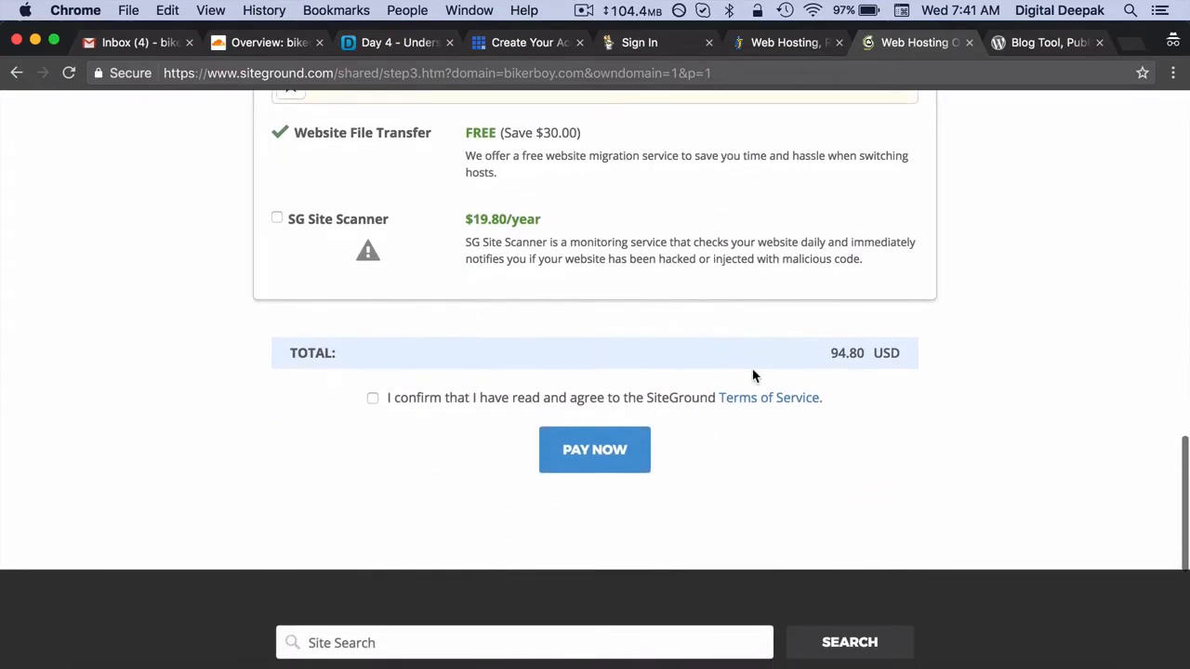
# Look over the account, client and payment information fields required on the SiteGround order form.
pyautogui.scroll(5, 752, 374)
pyautogui.scroll(15, 753, 374)
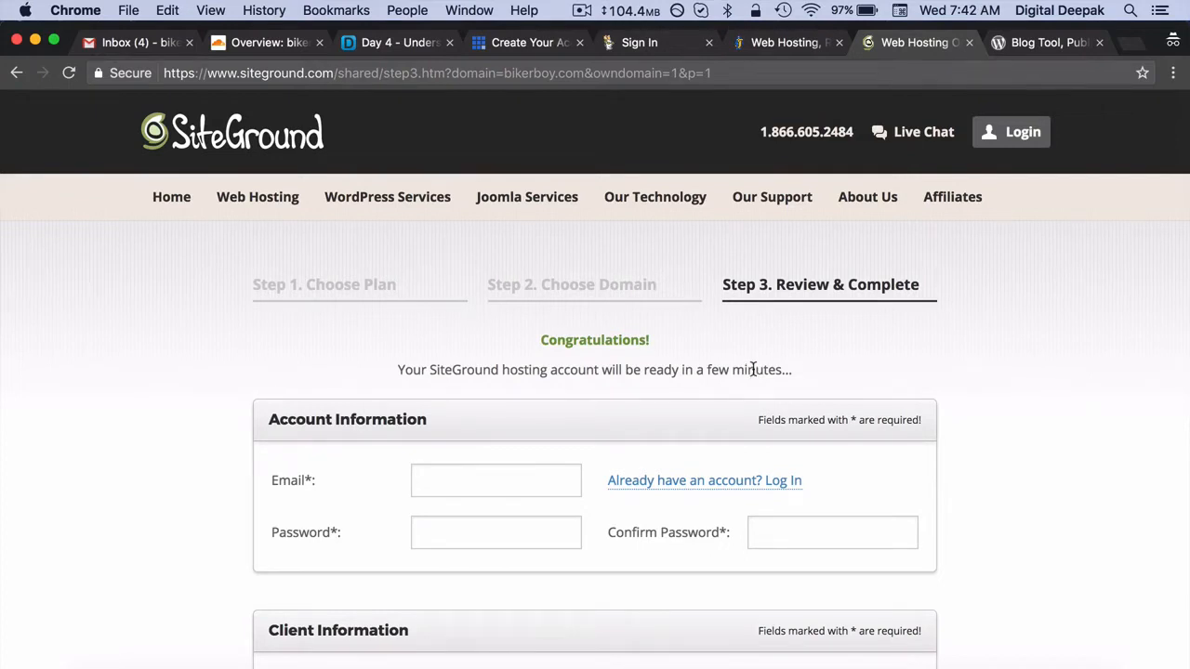
pyautogui.scroll(-5, 751, 366)
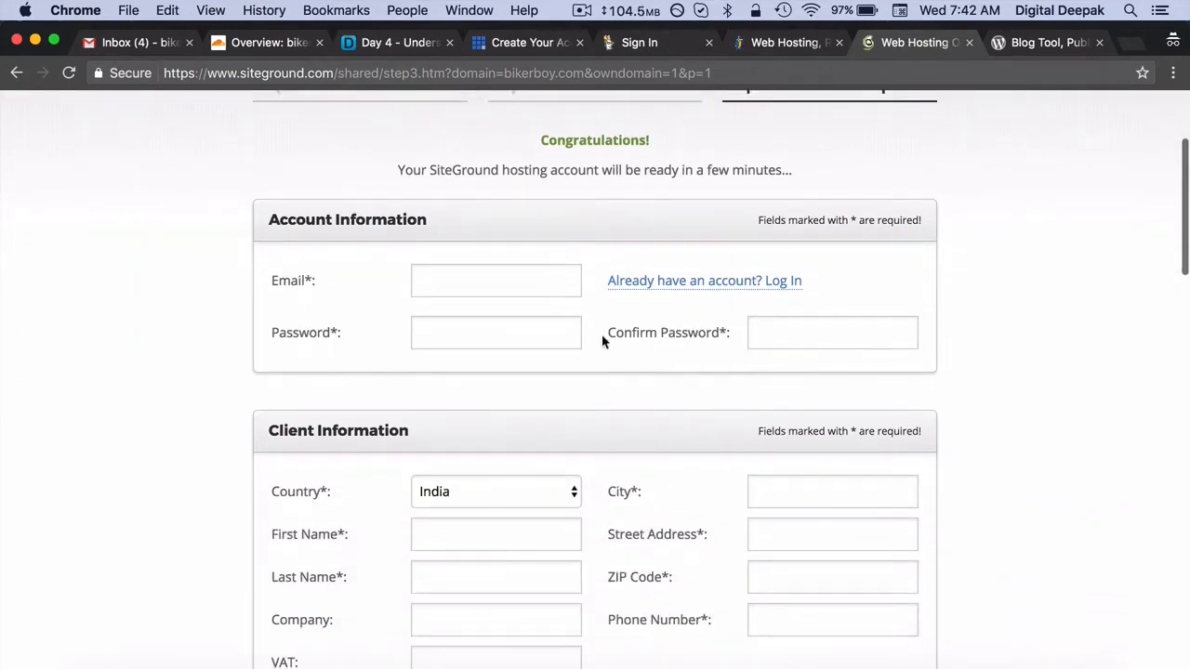
pyautogui.scroll(-5, 613, 381)
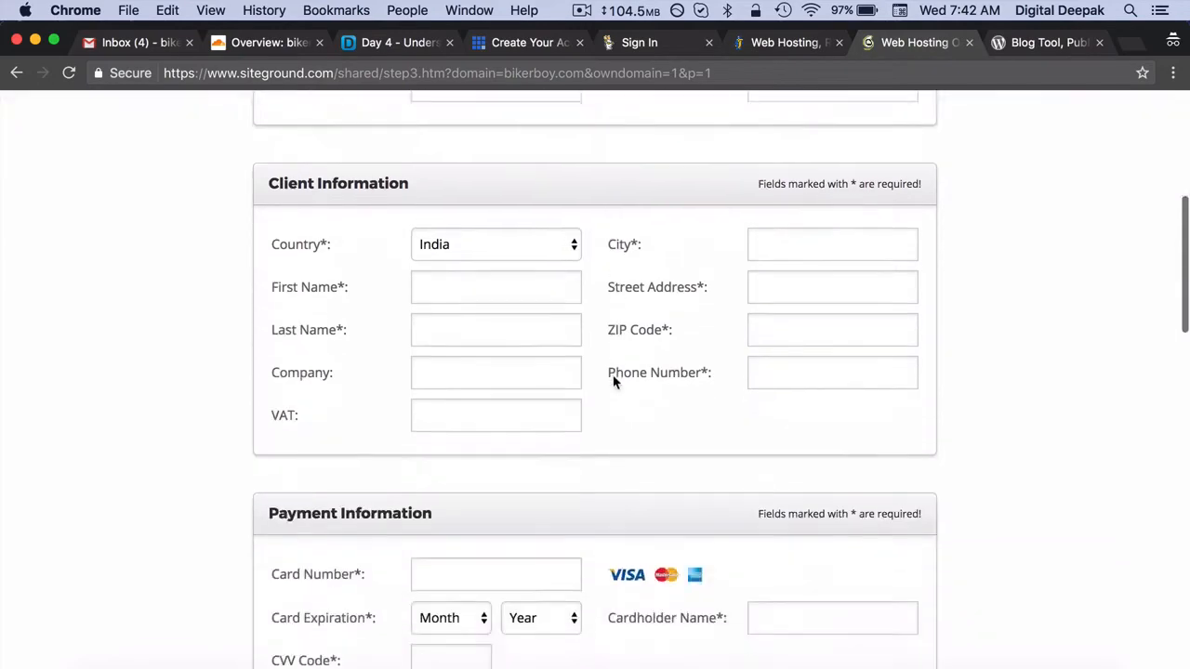
pyautogui.scroll(-10, 614, 381)
pyautogui.scroll(15, 615, 385)
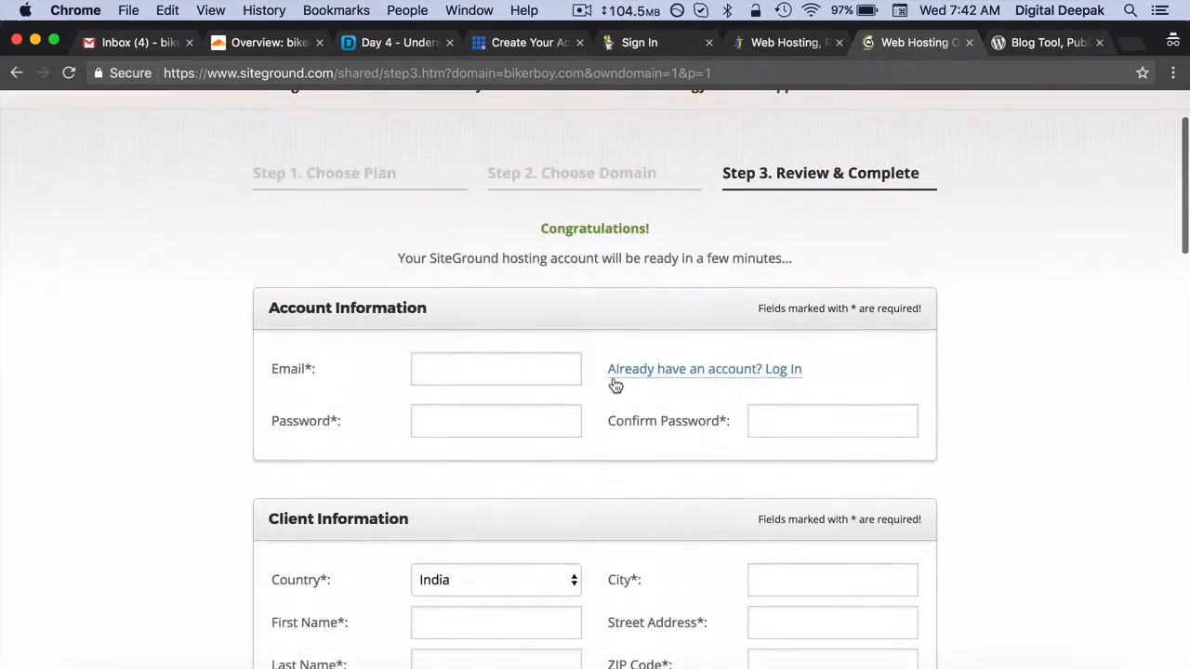
pyautogui.scroll(3, 615, 384)
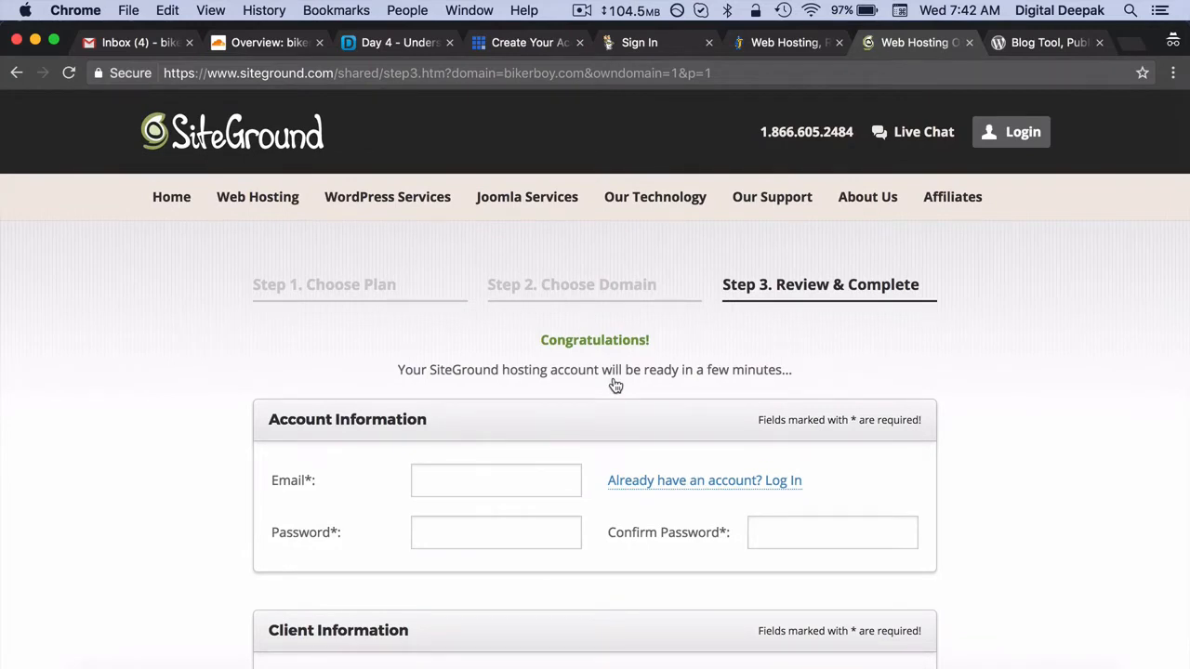
# Switch to Gmail, read SiteGround's "Important Information About Your New Hosting Account" email and open its customer area login page.
pyautogui.click(144, 45)
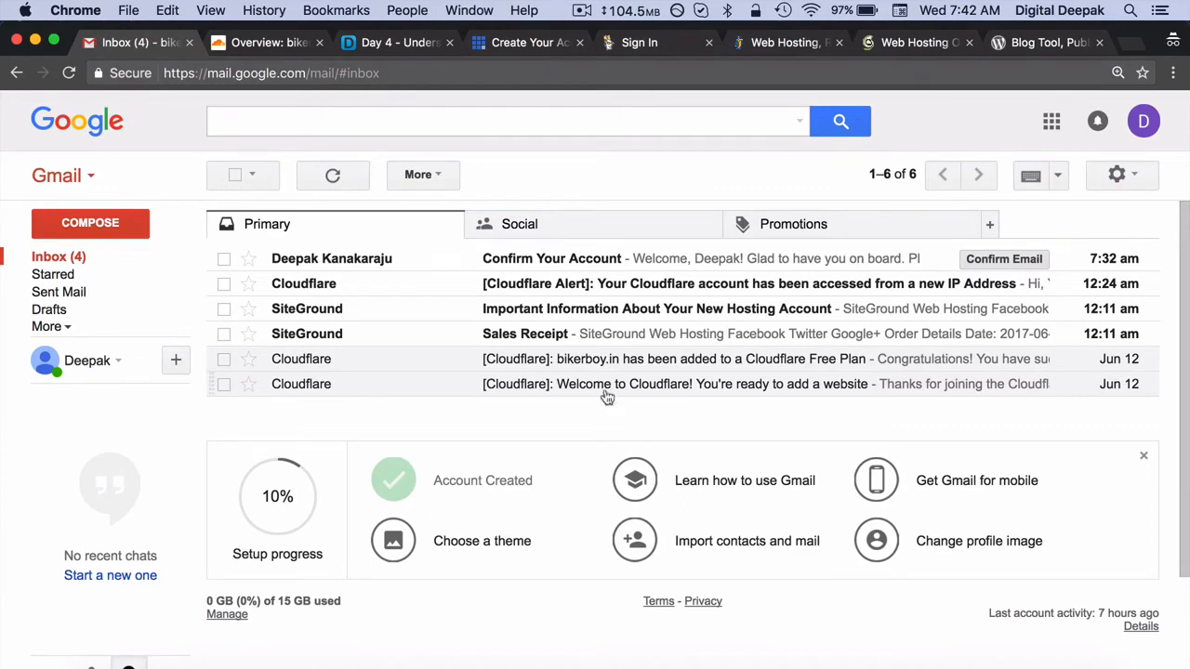
pyautogui.click(625, 312)
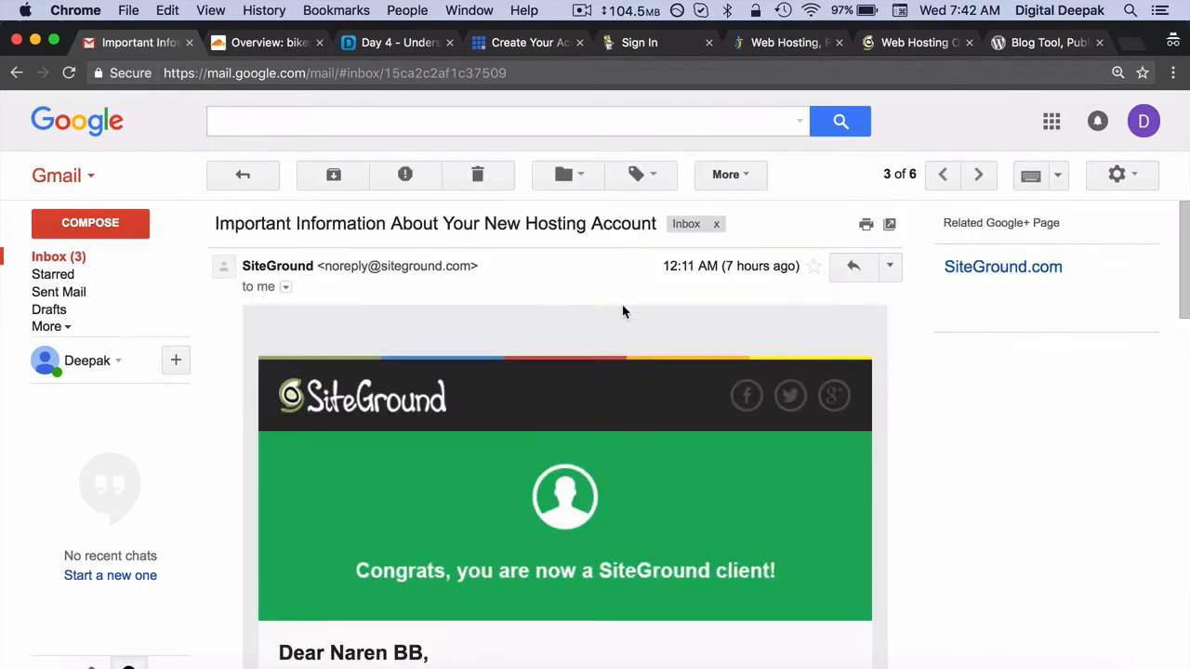
pyautogui.scroll(-5, 622, 312)
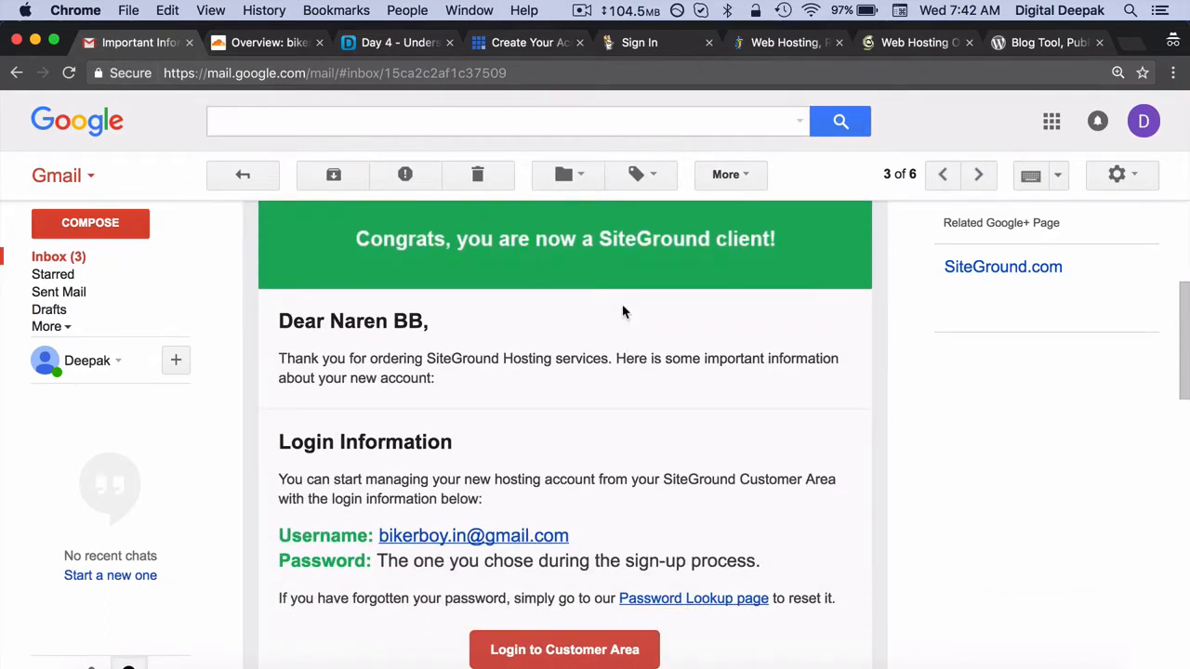
pyautogui.scroll(-3, 623, 312)
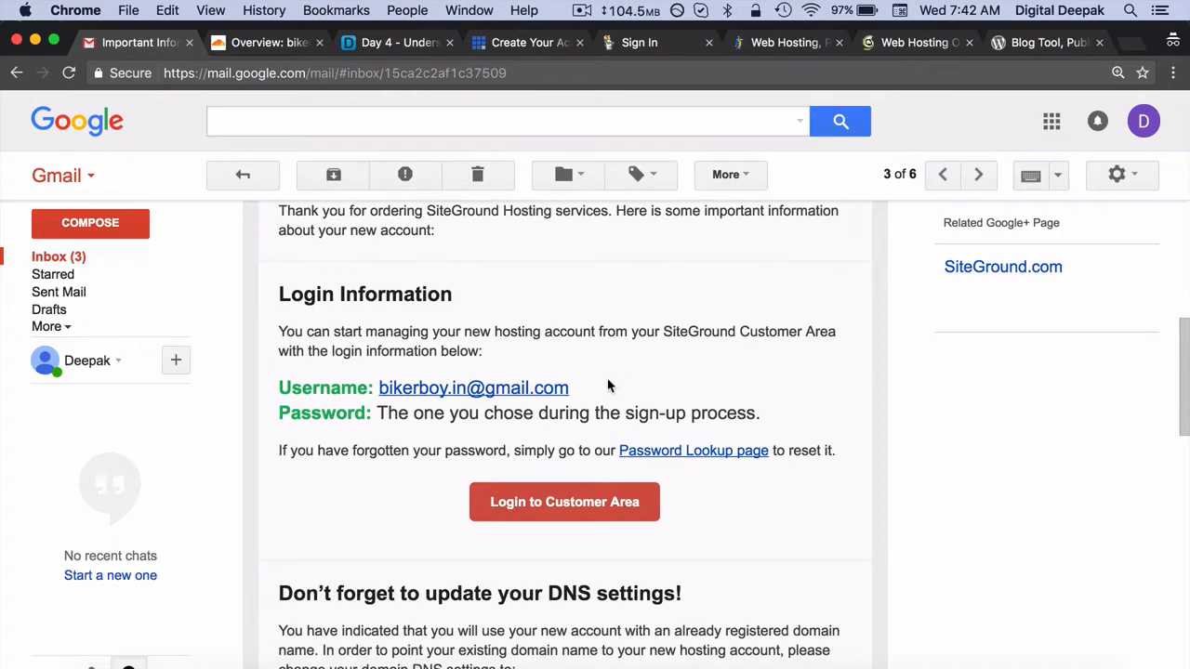
pyautogui.click(618, 511)
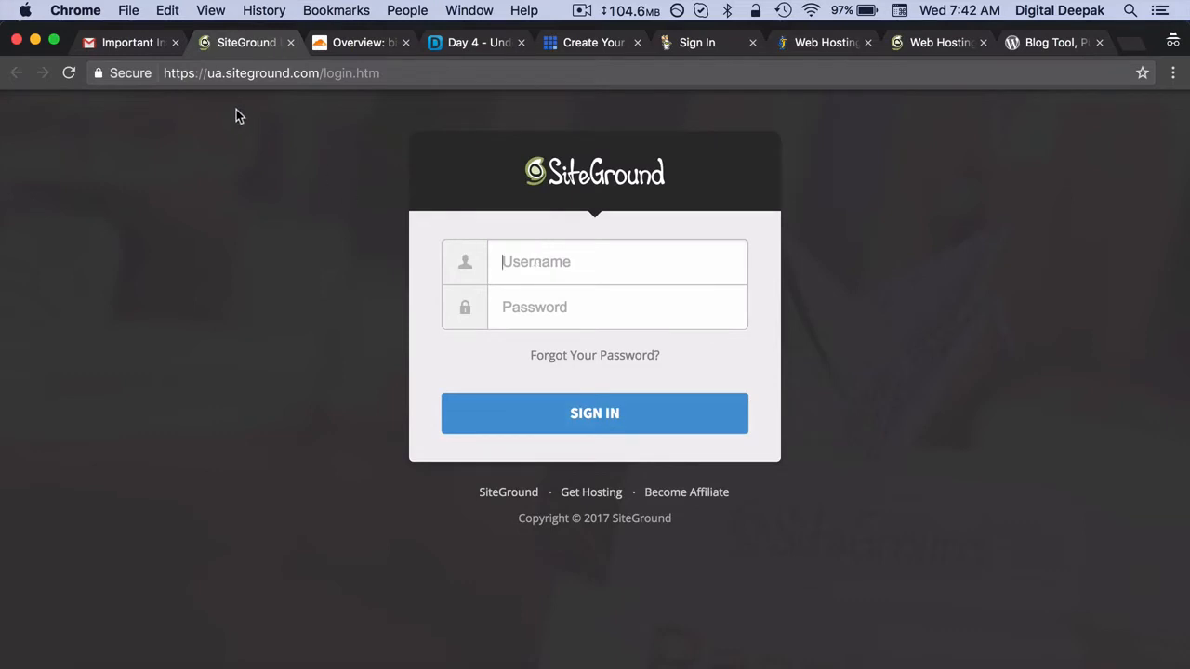
# Copy the username from the SiteGround email's login information into the username field of the SiteGround sign-in form.
pyautogui.click(144, 43)
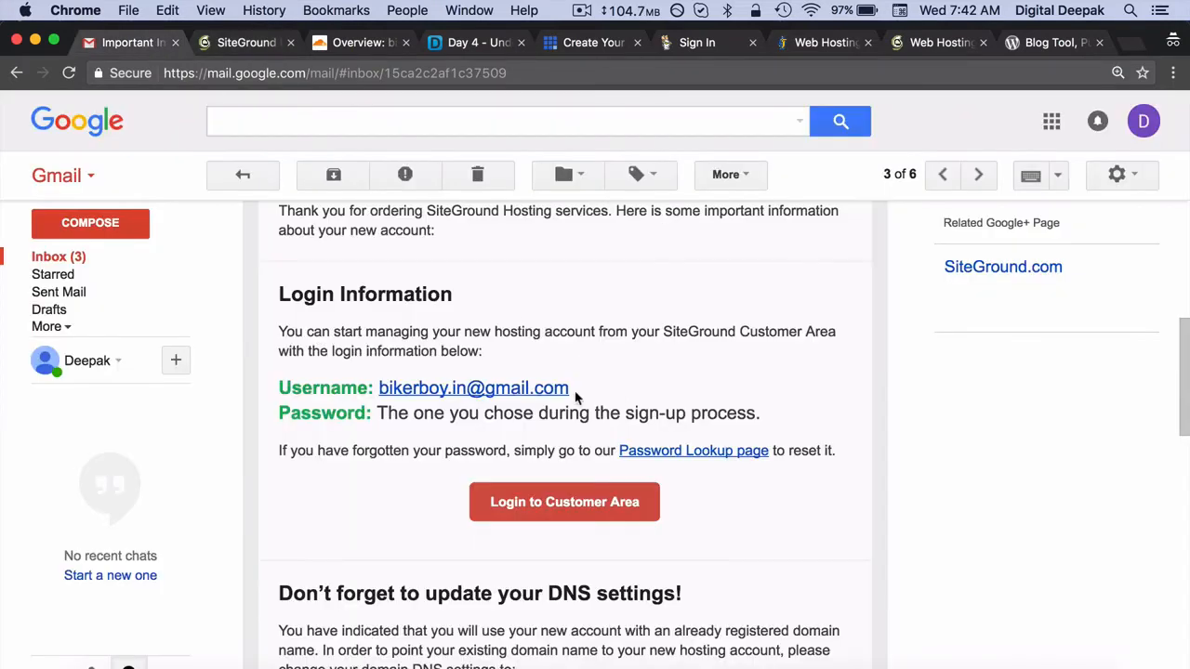
pyautogui.moveTo(575, 397); pyautogui.dragTo(373, 390)
pyautogui.press('super+c')
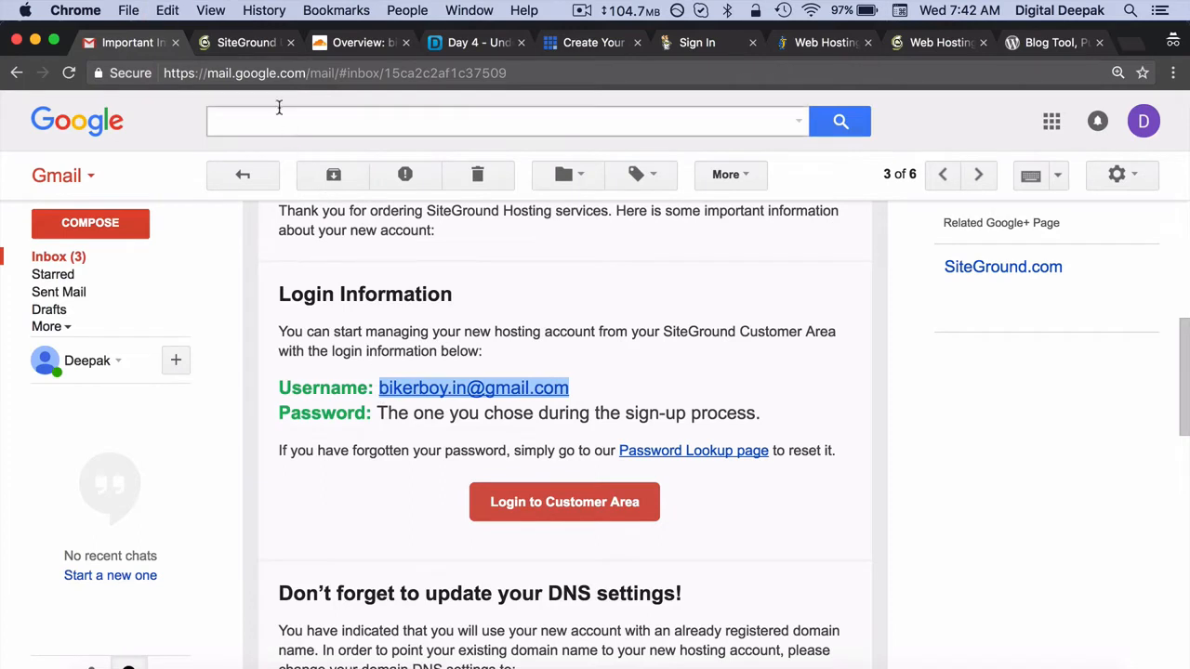
pyautogui.click(245, 43)
pyautogui.click(518, 274)
pyautogui.press('super+v')
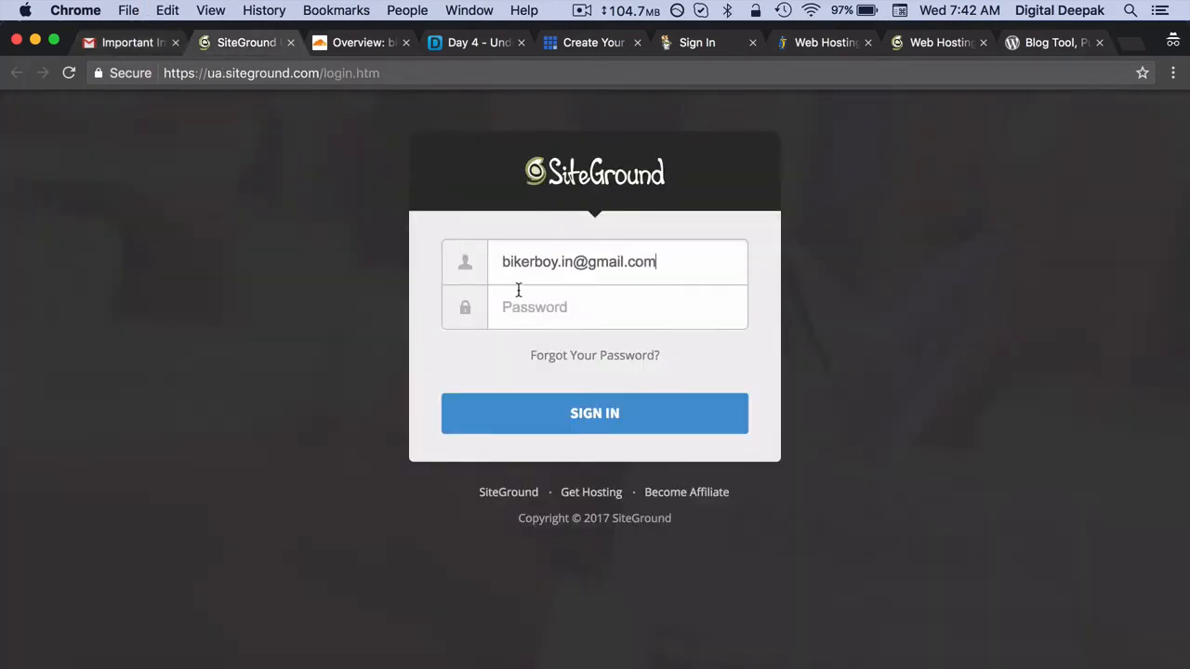
# Enter the account password and sign in to the SiteGround customer area.
pyautogui.click(531, 316)
pyautogui.write('••••••••••')
pyautogui.click(590, 426)
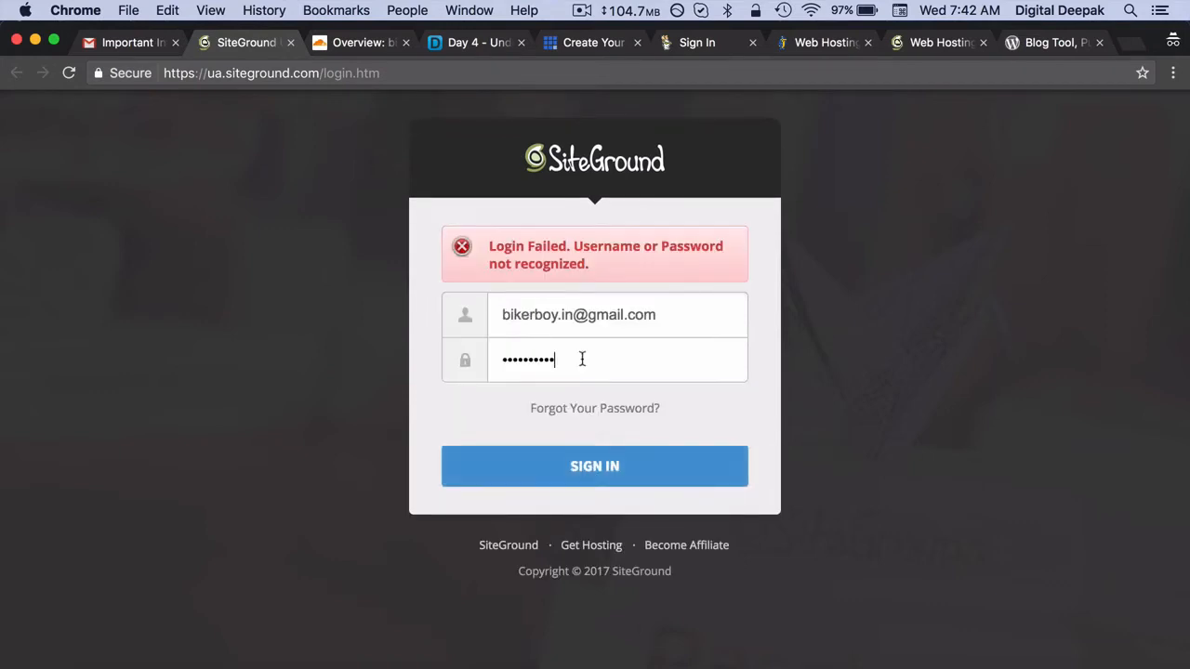
pyautogui.press('BackSpace')
pyautogui.click(596, 476)
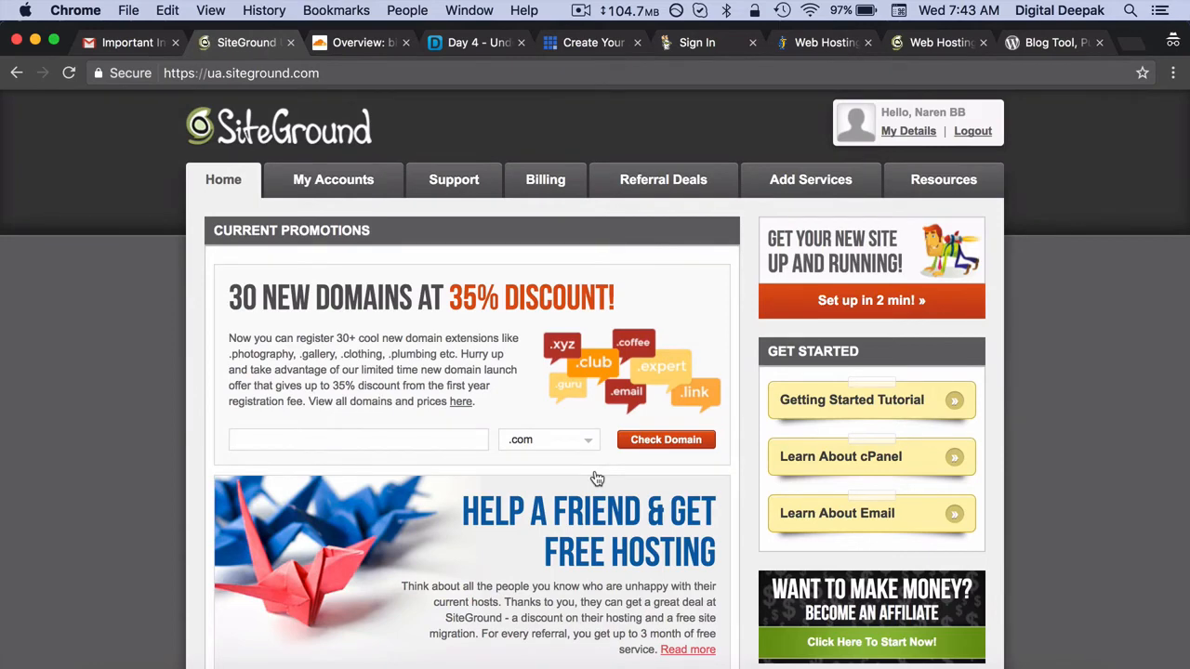
# Open the bikerboy.in hosting account in My Accounts and review its DNS, cPanel, server location and domain details.
pyautogui.click(321, 186)
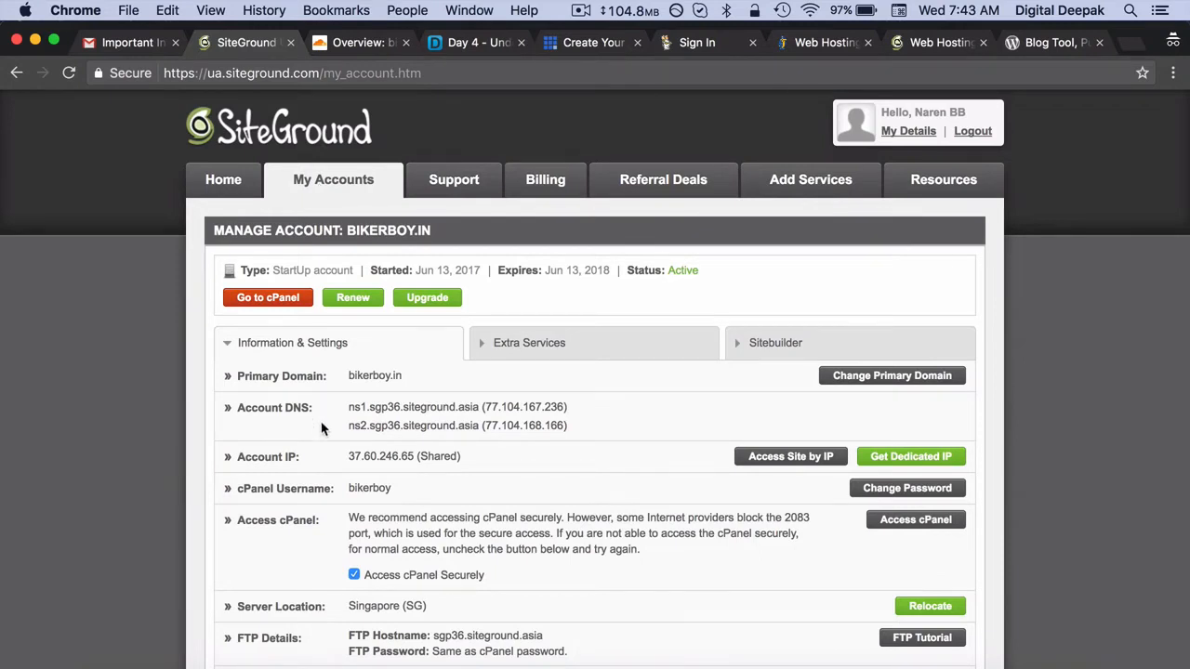
pyautogui.scroll(-2, 321, 427)
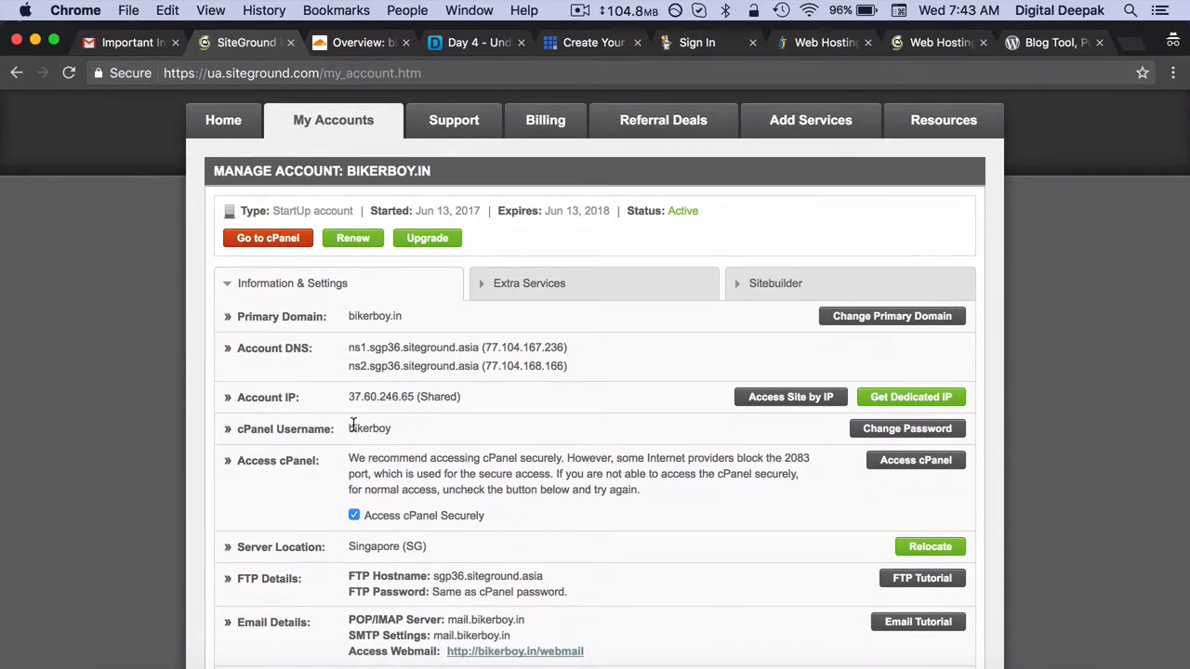
pyautogui.scroll(-4, 353, 424)
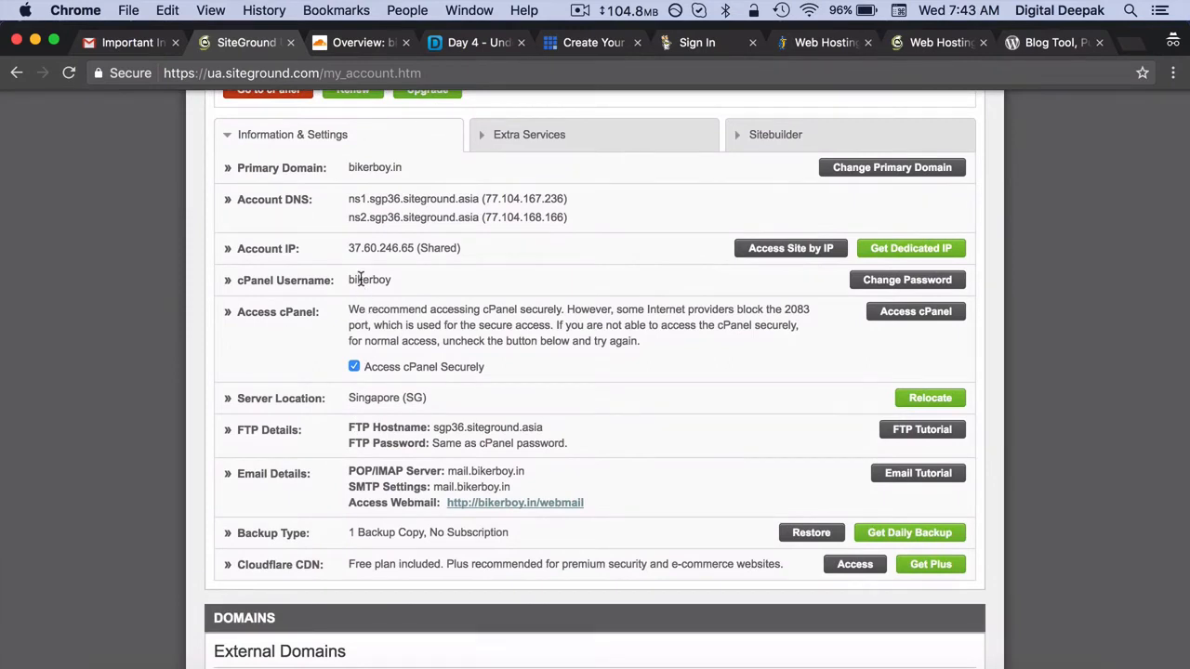
pyautogui.moveTo(342, 400); pyautogui.dragTo(448, 400)
pyautogui.click(447, 399)
pyautogui.scroll(-2, 447, 399)
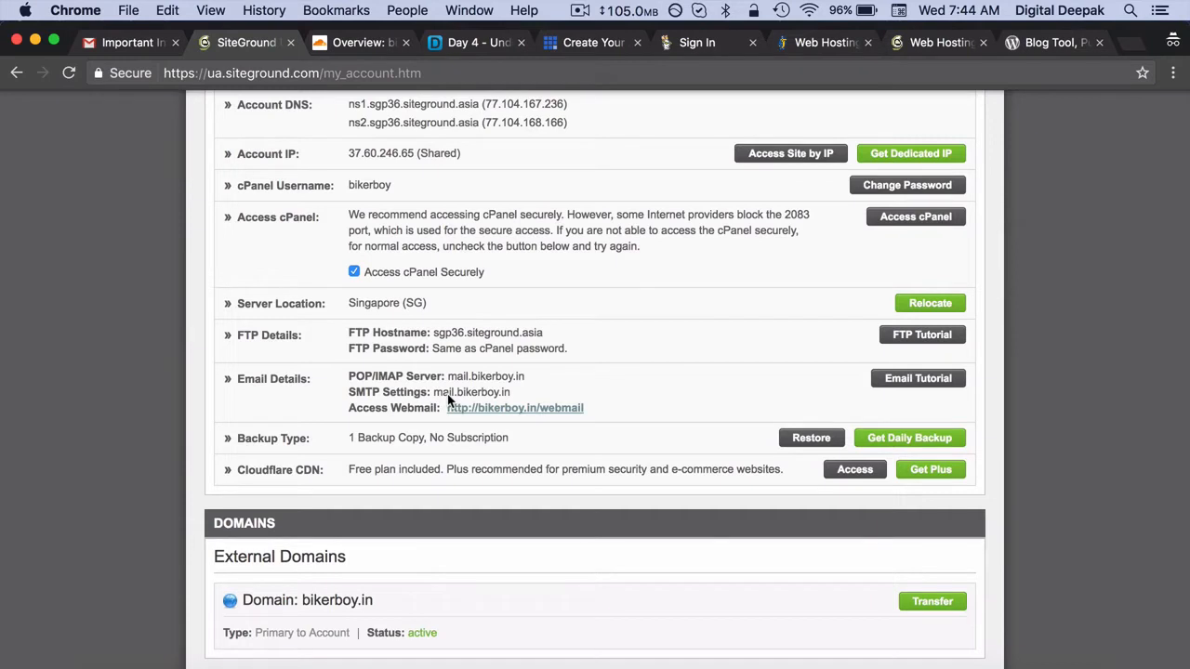
# Check the Cloudflare overview for bikerboy.in, and return to the SiteGround account's DNS and IP information.
pyautogui.click(346, 46)
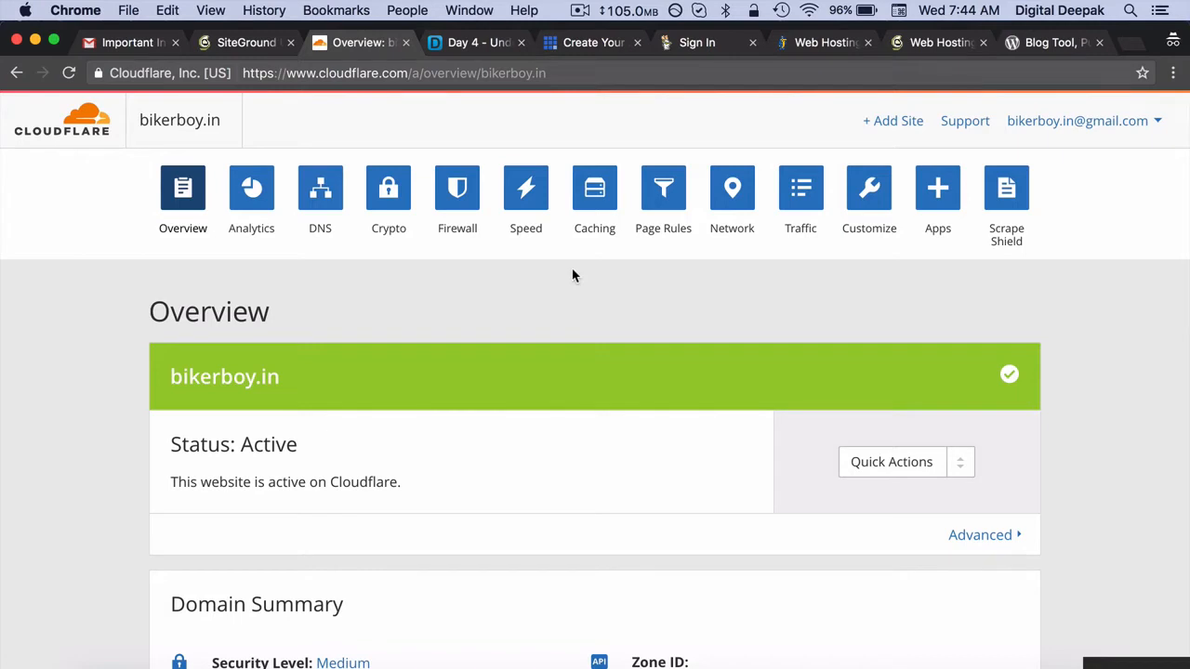
pyautogui.click(244, 44)
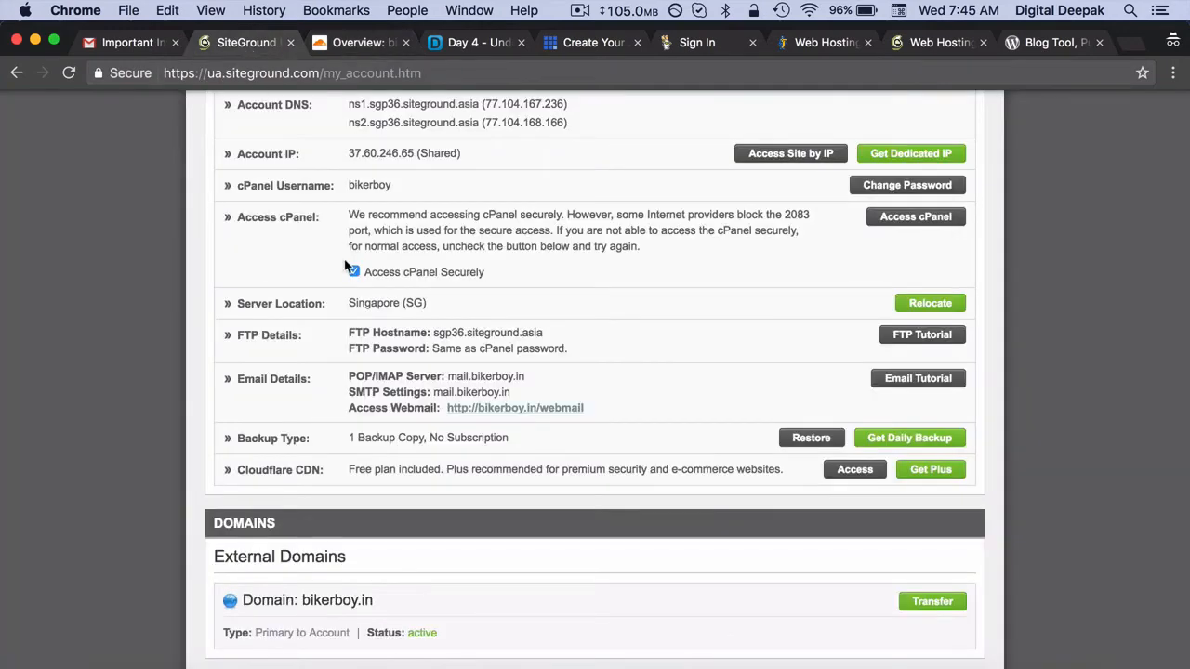
pyautogui.scroll(5, 532, 299)
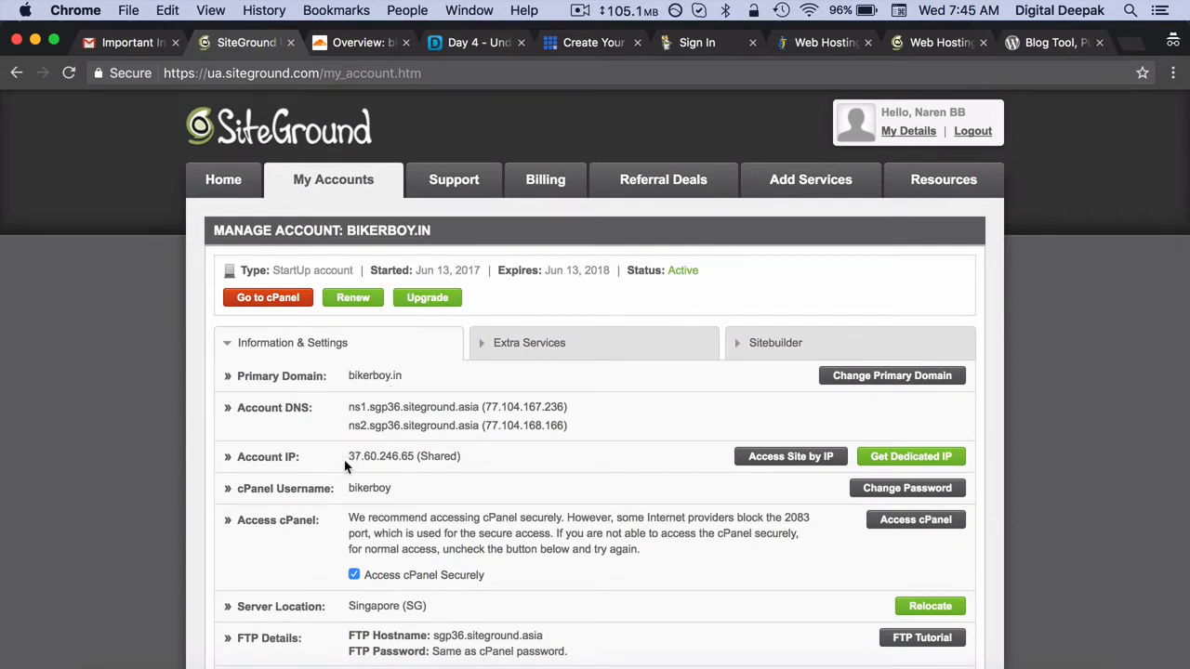
# Copy the account IP 37.60.246.65 from the SiteGround account and open the DNS records for bikerboy.in in Cloudflare.
pyautogui.moveTo(345, 467); pyautogui.dragTo(412, 455)
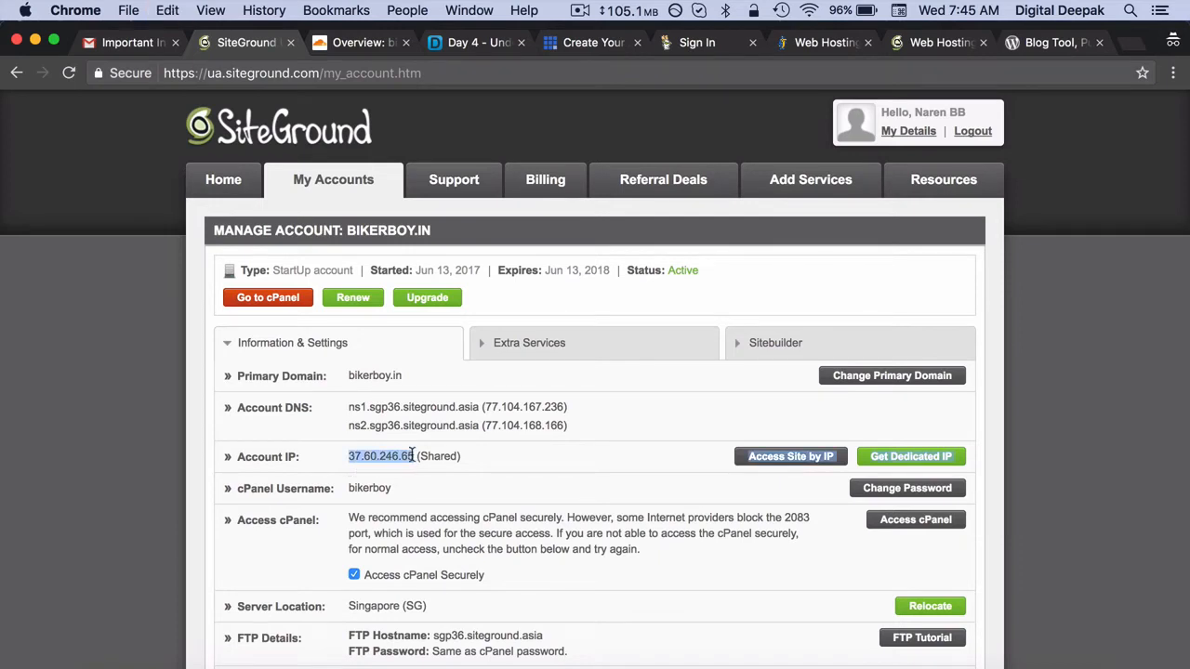
pyautogui.click(475, 460)
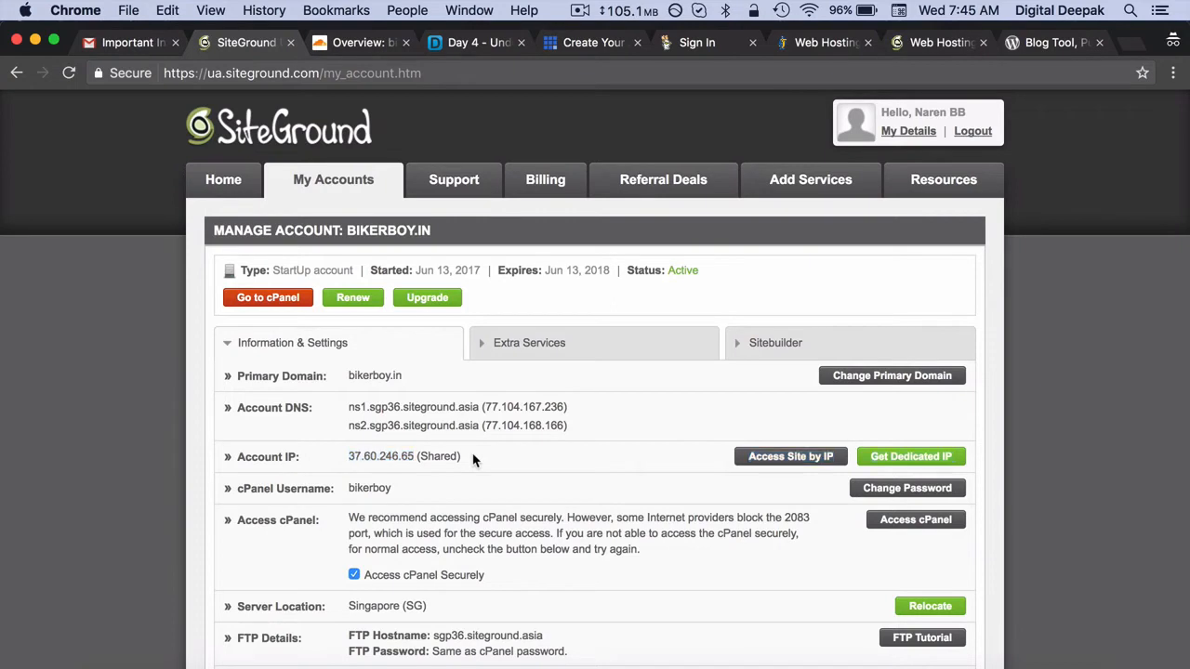
pyautogui.click(363, 43)
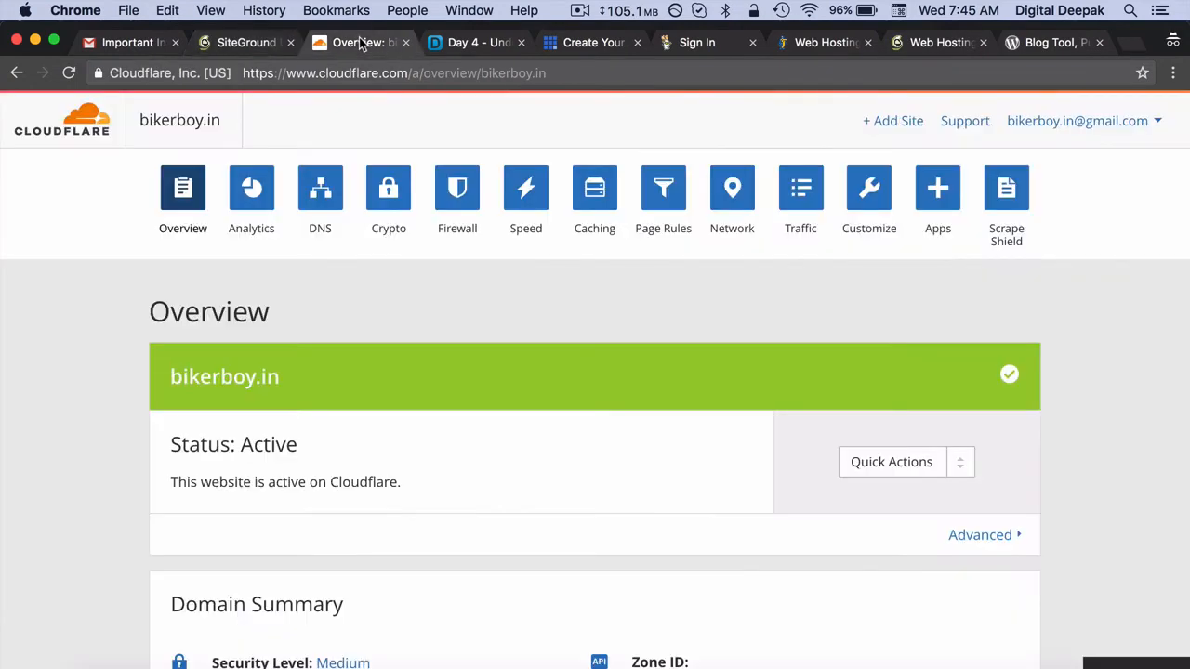
pyautogui.scroll(-3, 337, 302)
pyautogui.scroll(3, 337, 301)
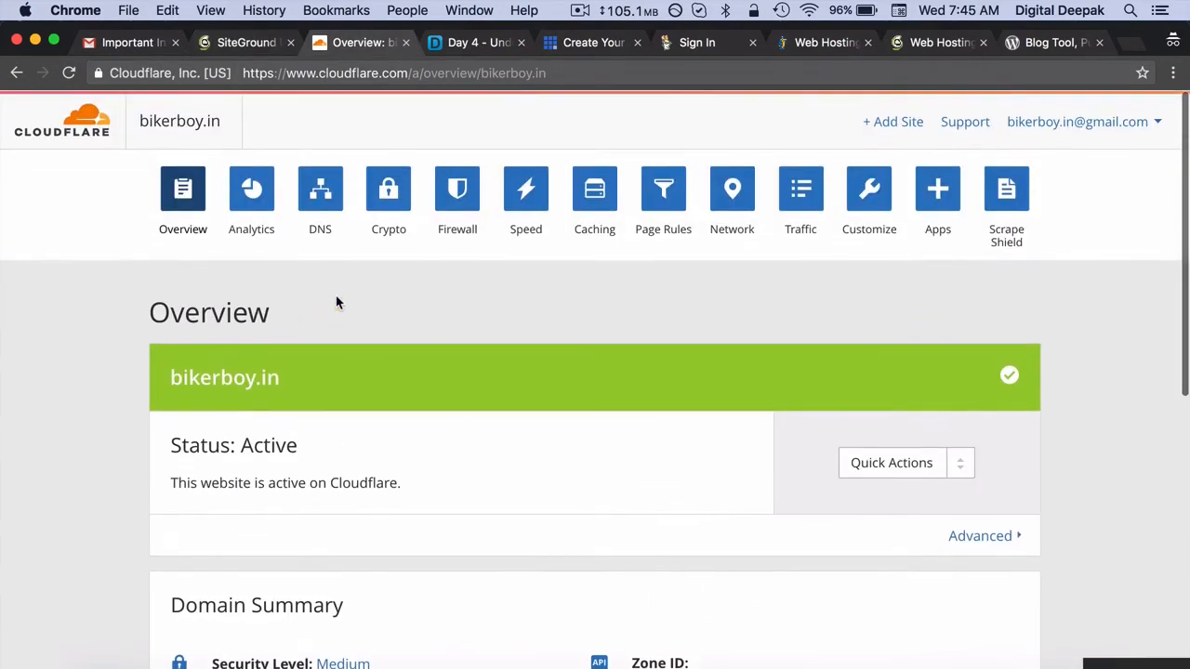
pyautogui.click(320, 191)
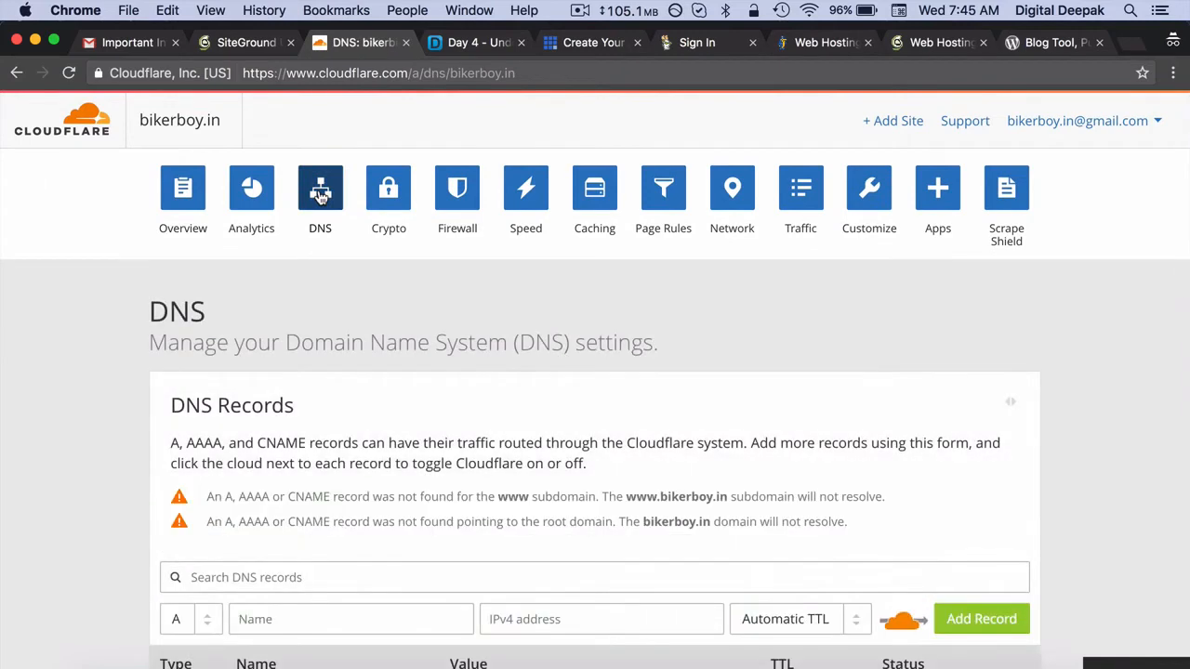
pyautogui.scroll(-3, 320, 198)
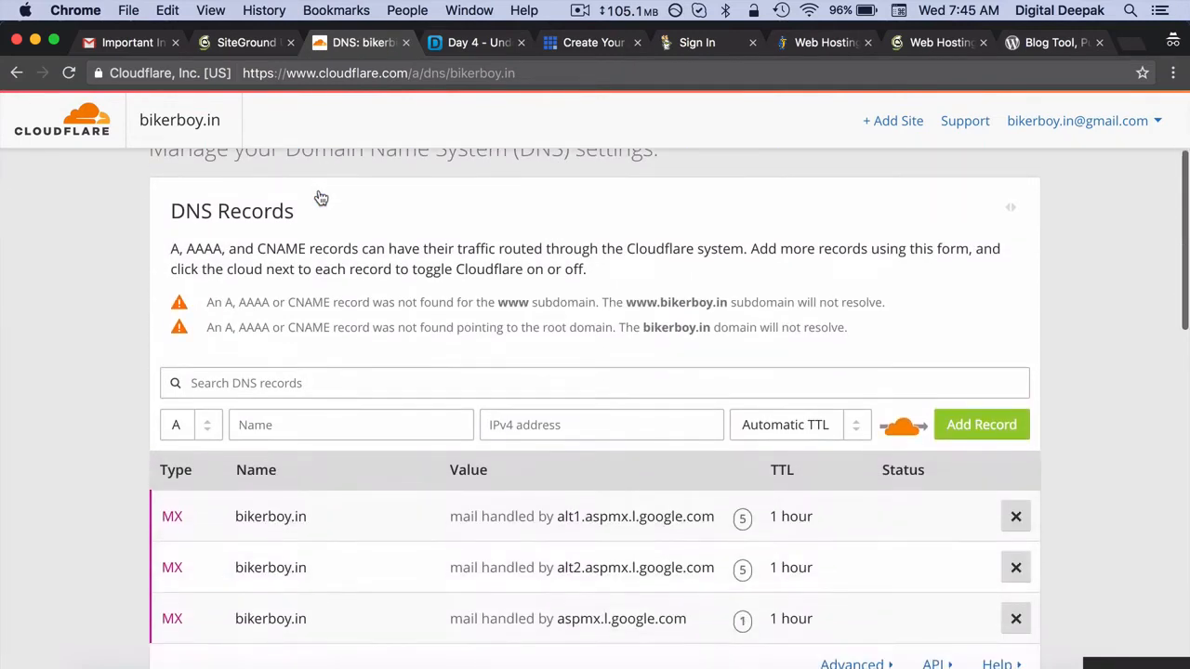
# Add an A record for bikerboy.in with IPv4 address 37.60.246.65 and automatic TTL.
pyautogui.click(332, 424)
pyautogui.write('bikerboy.in')
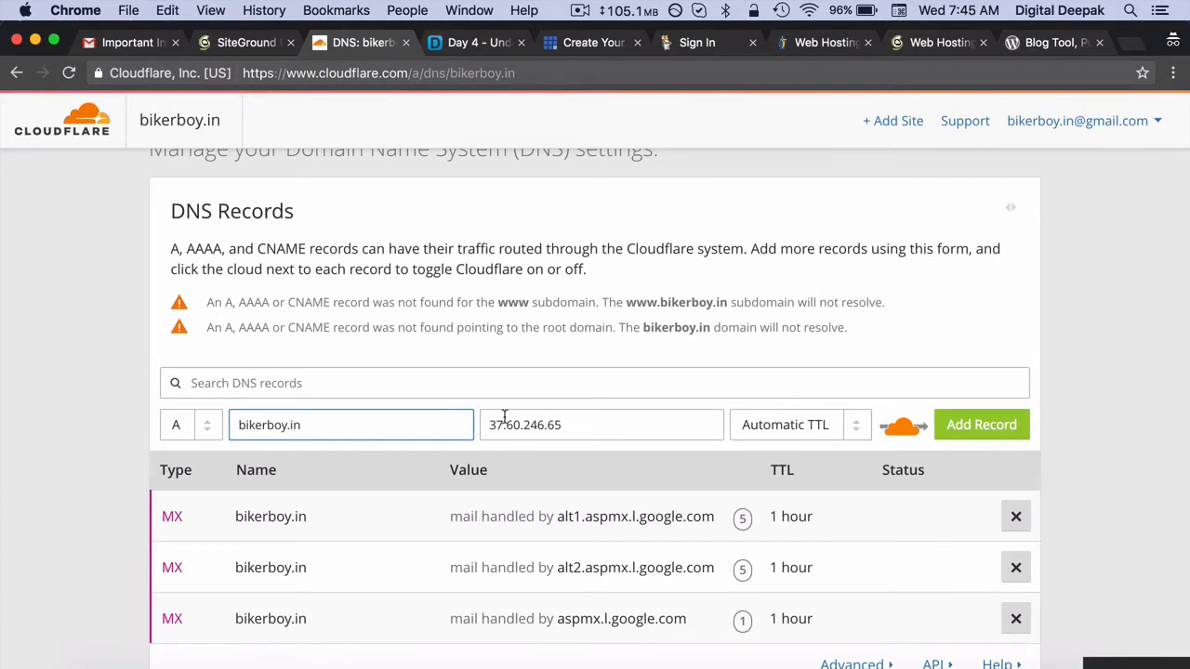
pyautogui.click(781, 359)
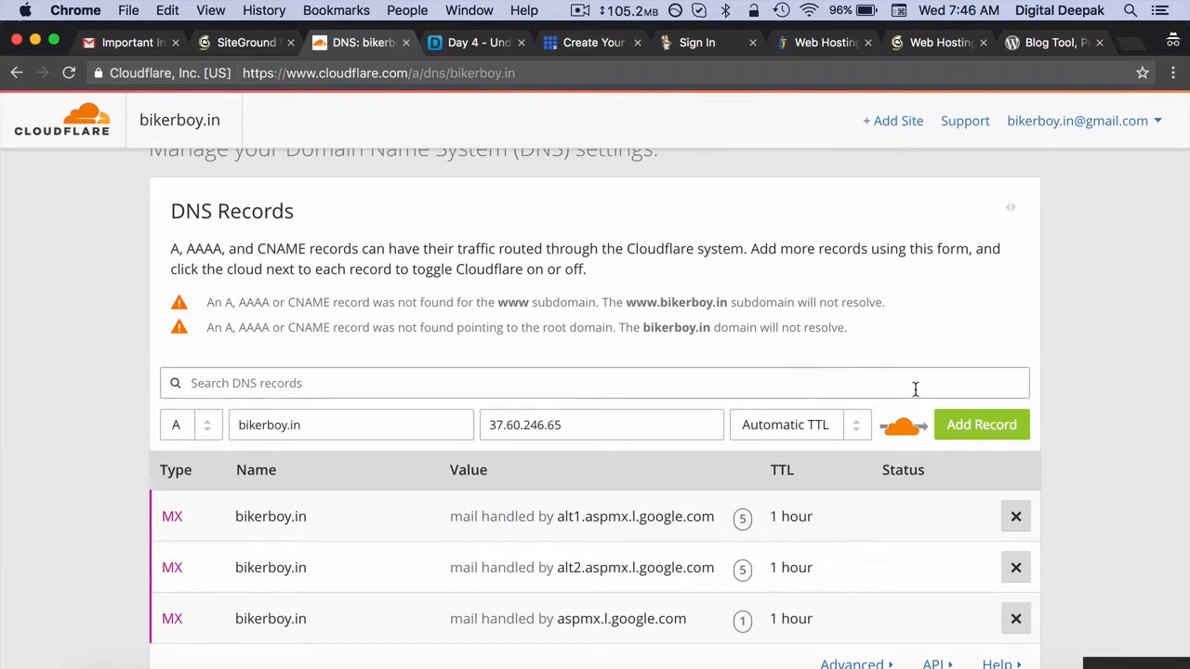
pyautogui.click(991, 430)
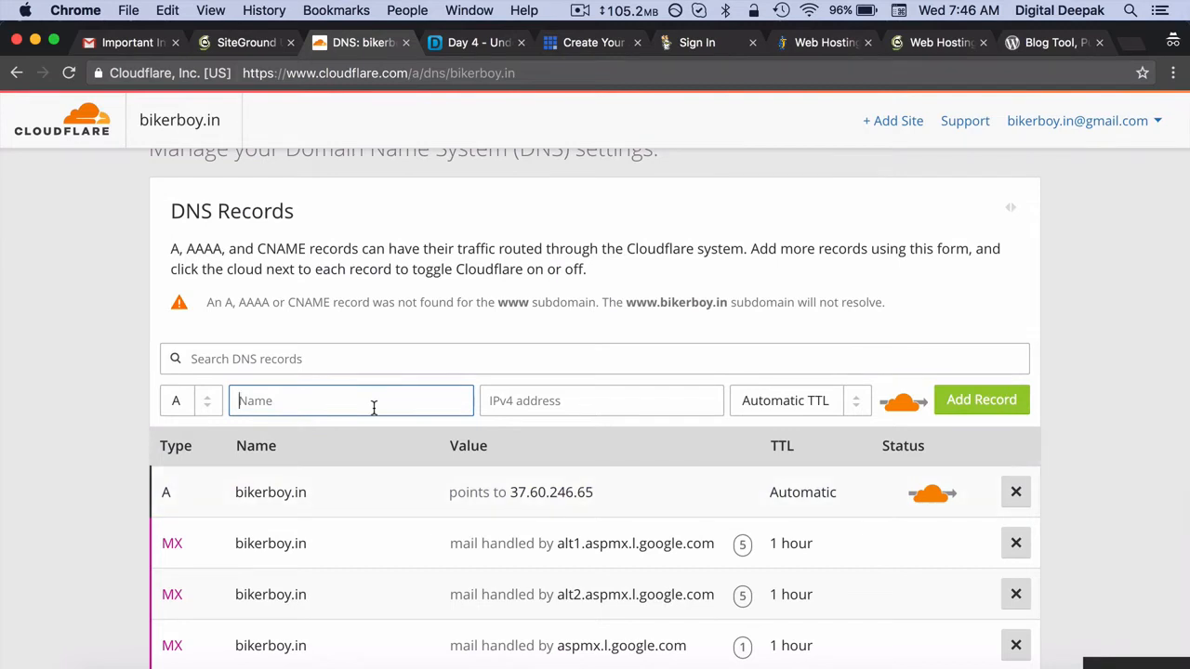
pyautogui.write('www.')
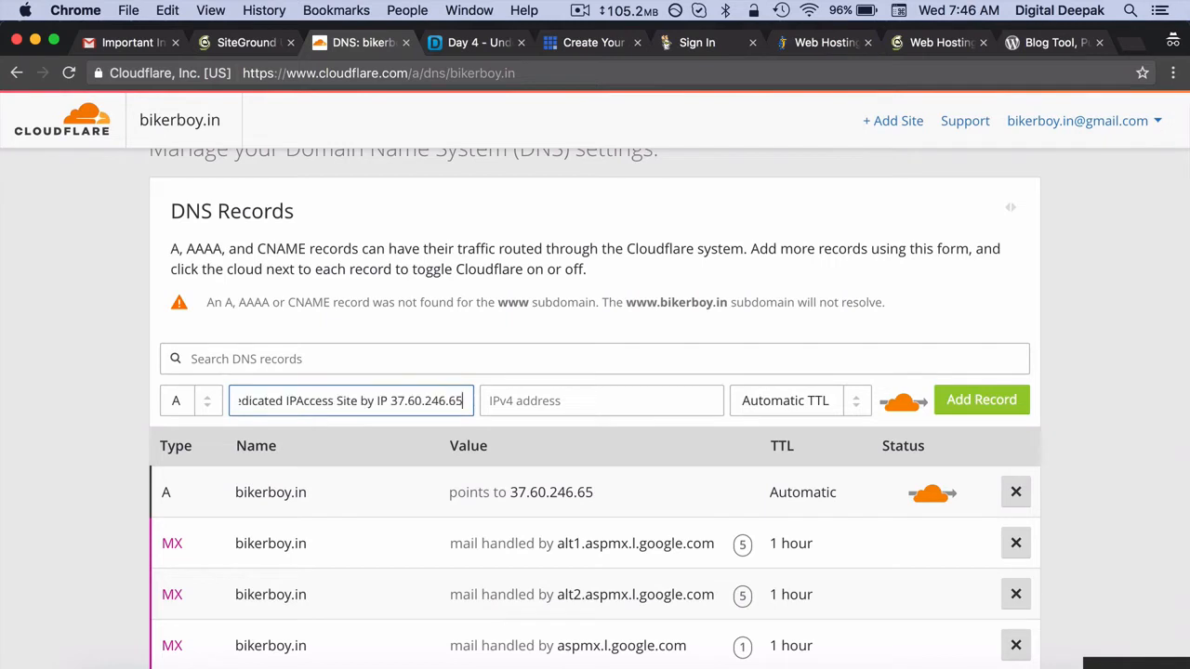
pyautogui.press('super+v')
pyautogui.press('super+z')
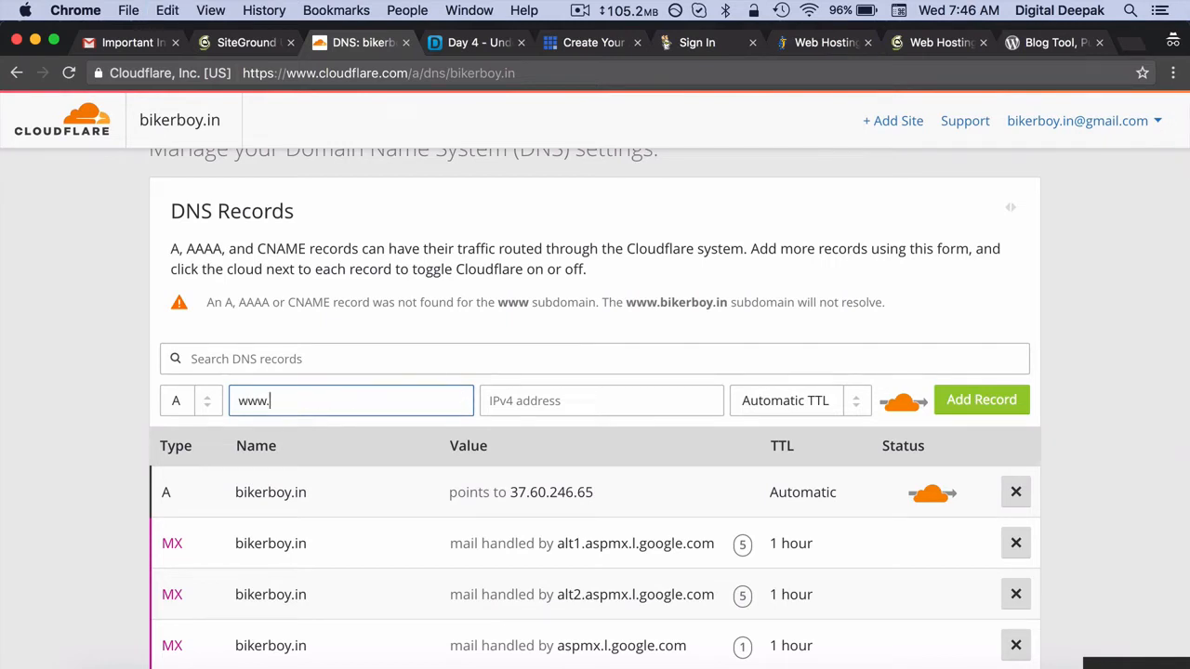
pyautogui.write('bikerboy.in')
pyautogui.press('Tab')
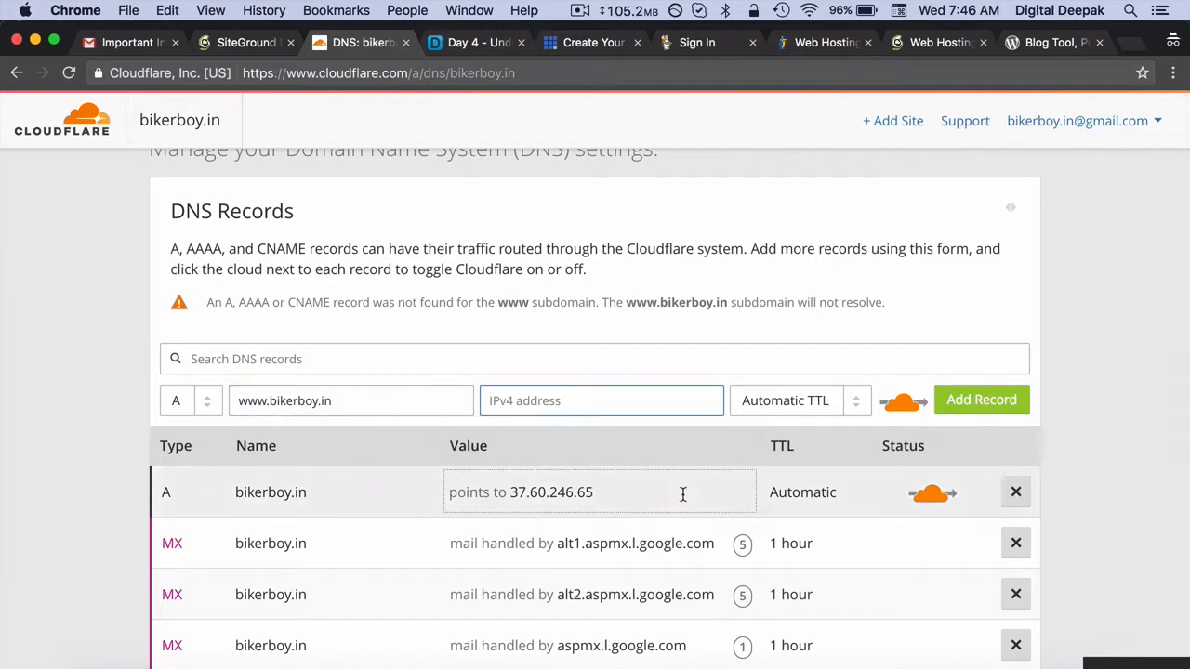
# Copy 37.60.246.65 from the bikerboy.in A record into the new record's IPv4 address and add the www record.
pyautogui.moveTo(595, 492); pyautogui.dragTo(513, 490)
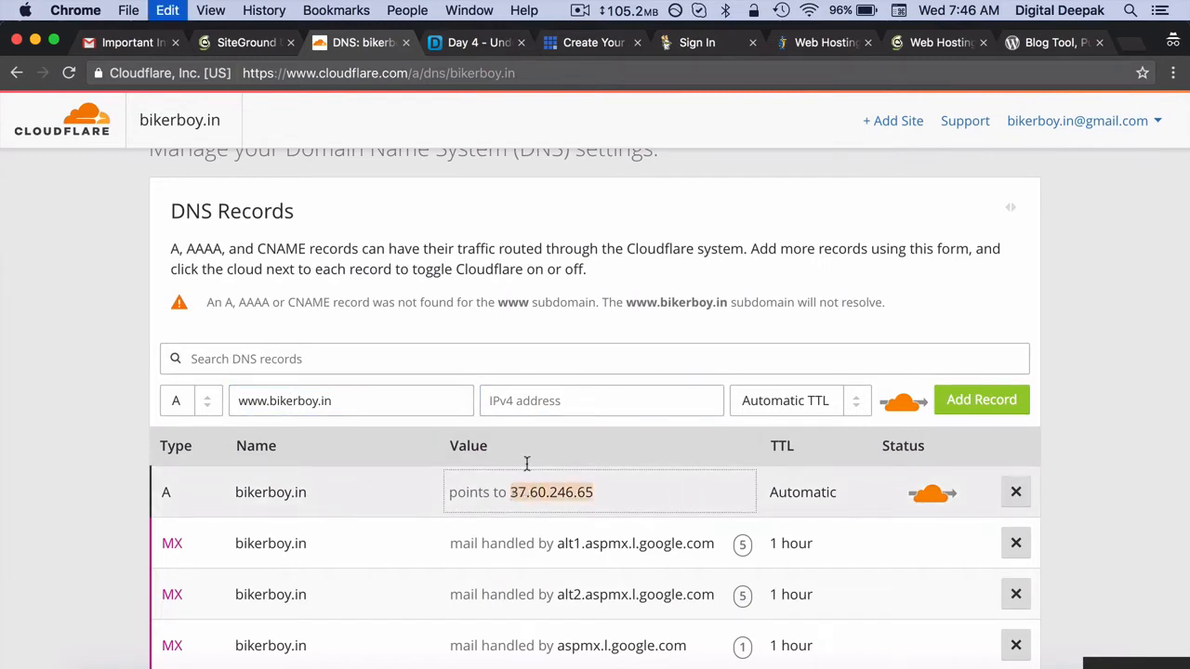
pyautogui.click(527, 470)
pyautogui.doubleClick(549, 499)
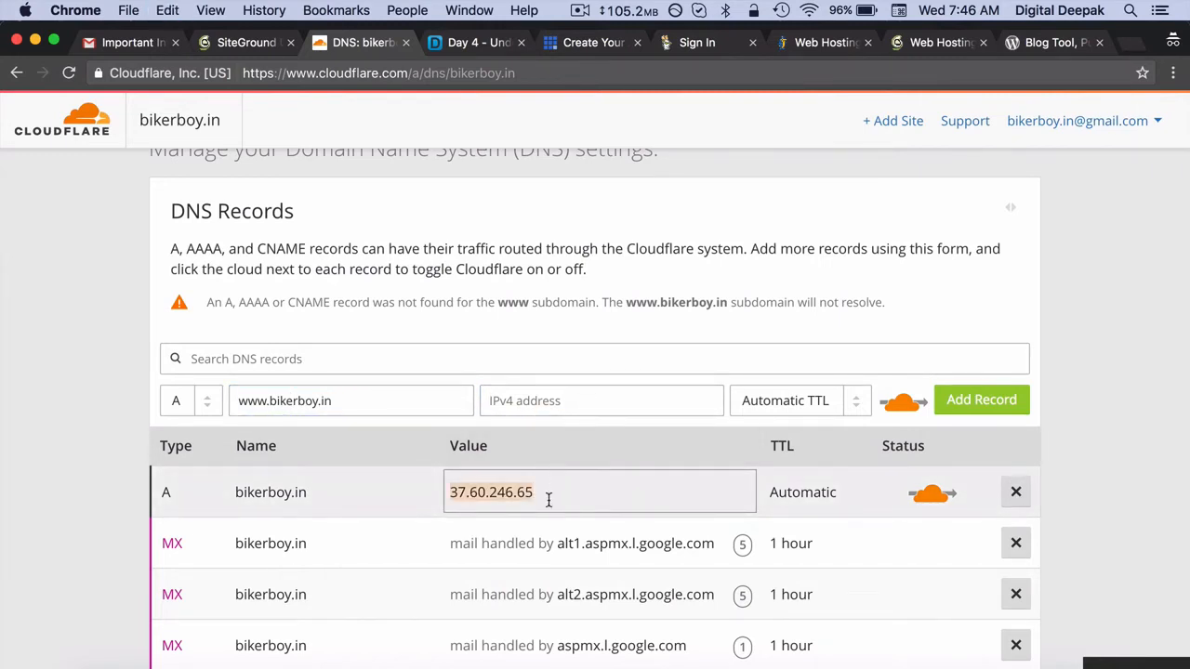
pyautogui.press('super+c')
pyautogui.click(603, 401)
pyautogui.press('super+v')
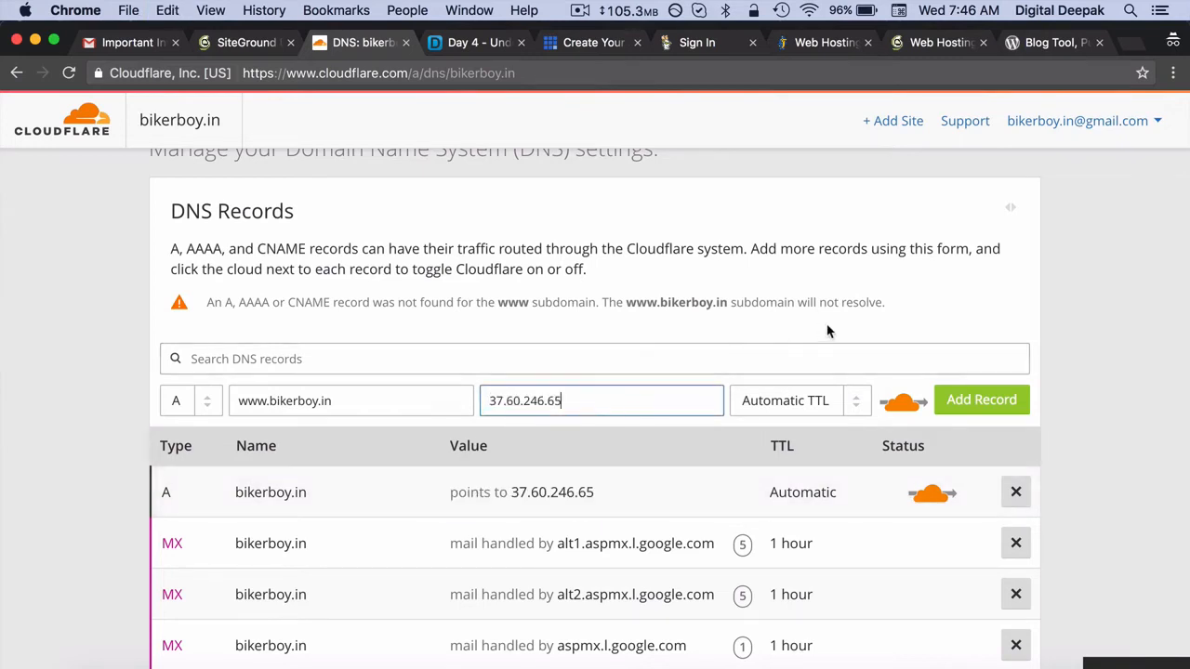
pyautogui.click(984, 407)
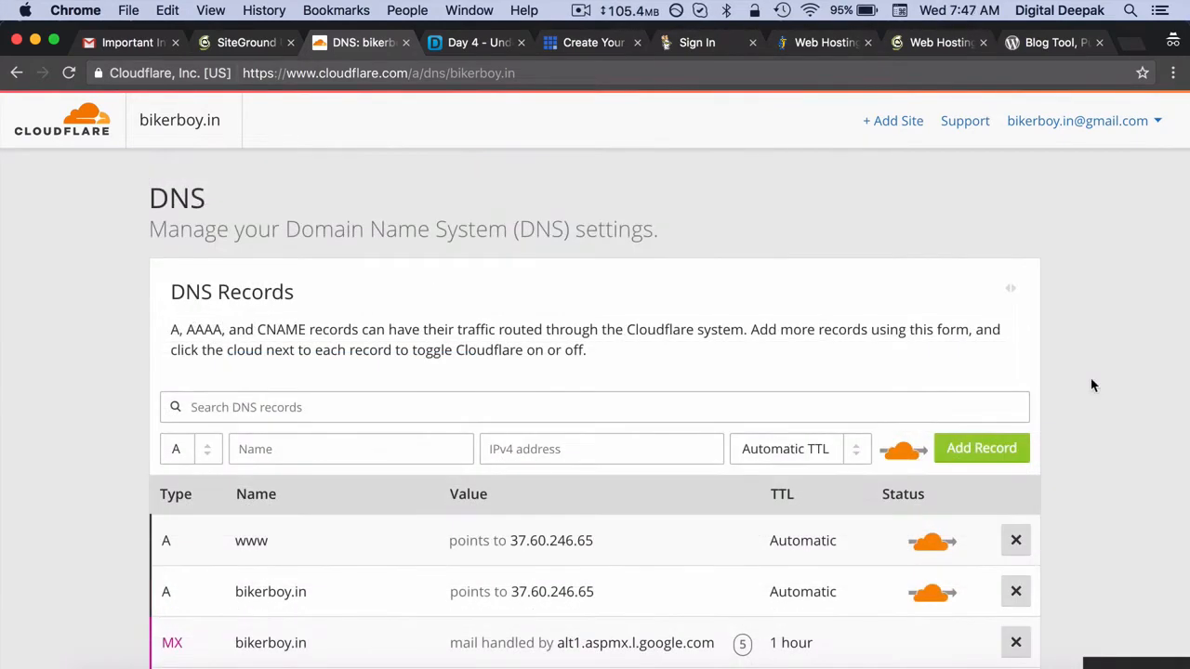
# Reload the Cloudflare DNS page and check the A and MX records listed for bikerboy.in.
pyautogui.scroll(-6, 1094, 384)
pyautogui.scroll(-10, 1093, 385)
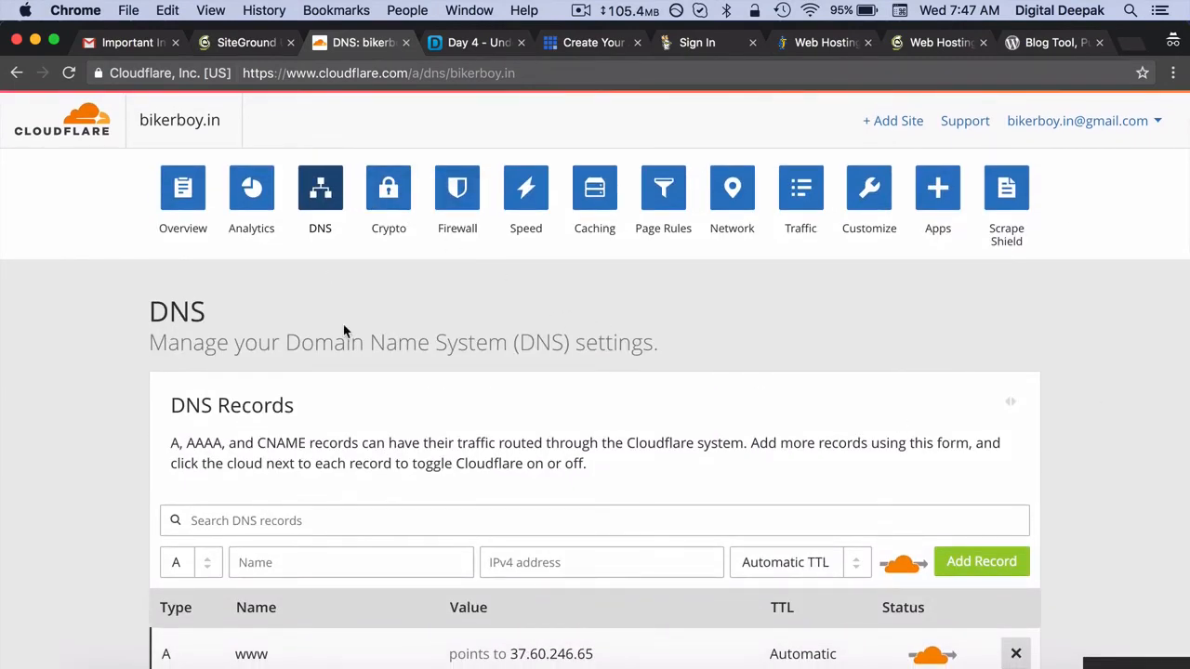
pyautogui.press('super+r')
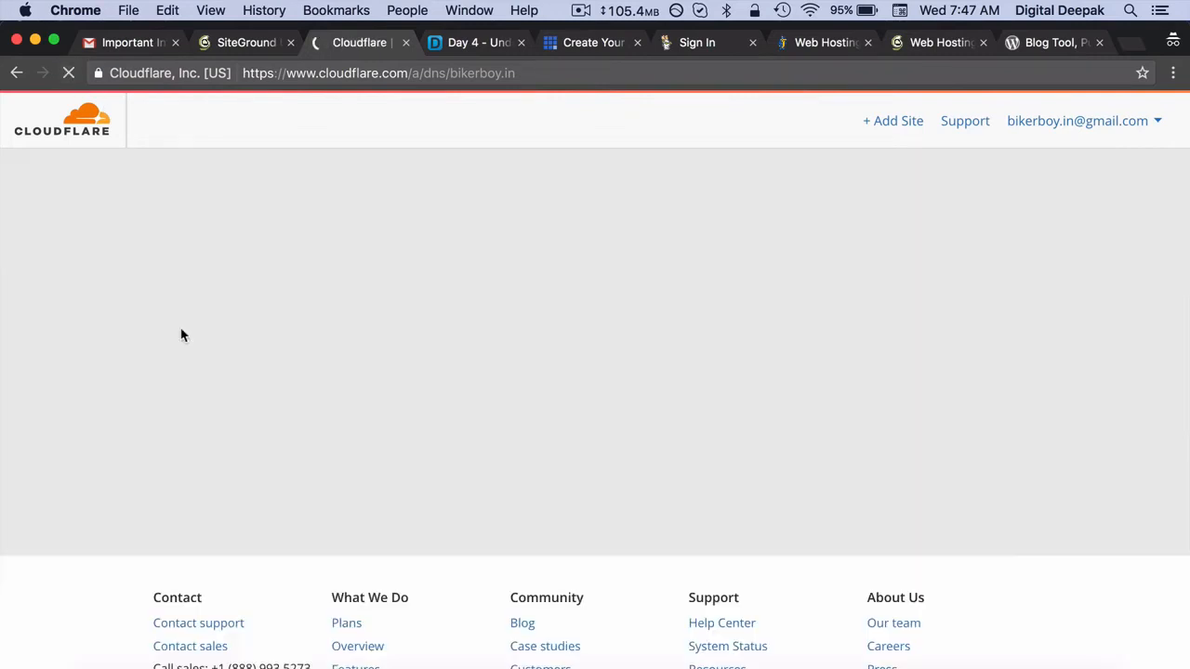
pyautogui.scroll(-4, 338, 391)
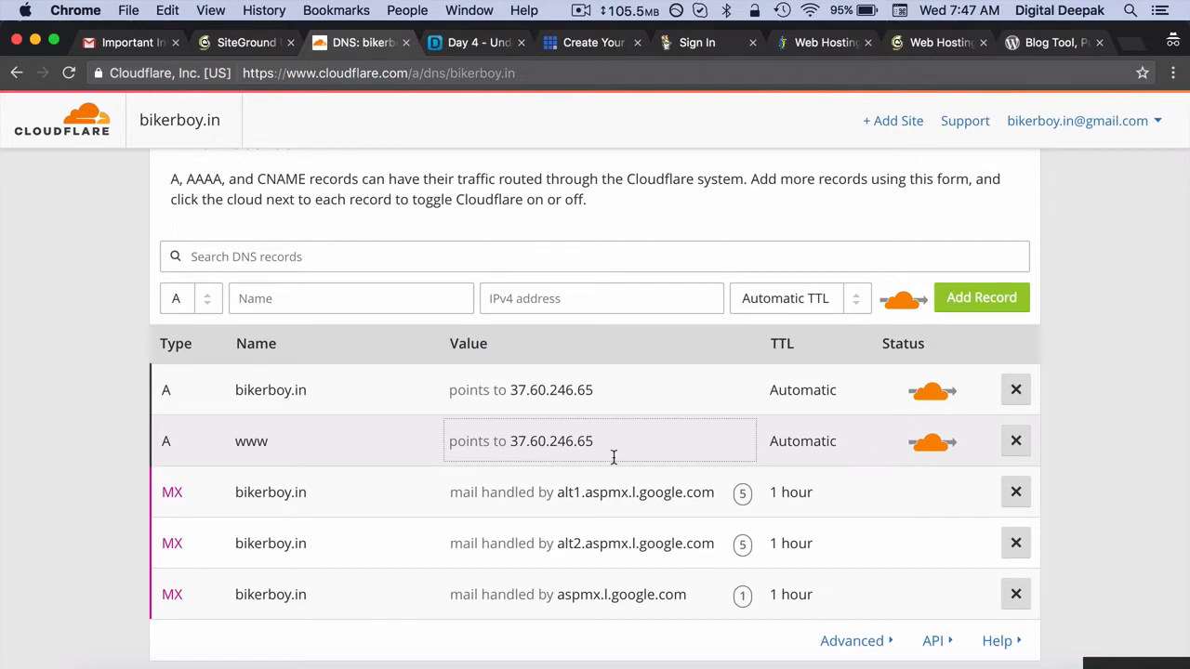
pyautogui.scroll(5, 1030, 312)
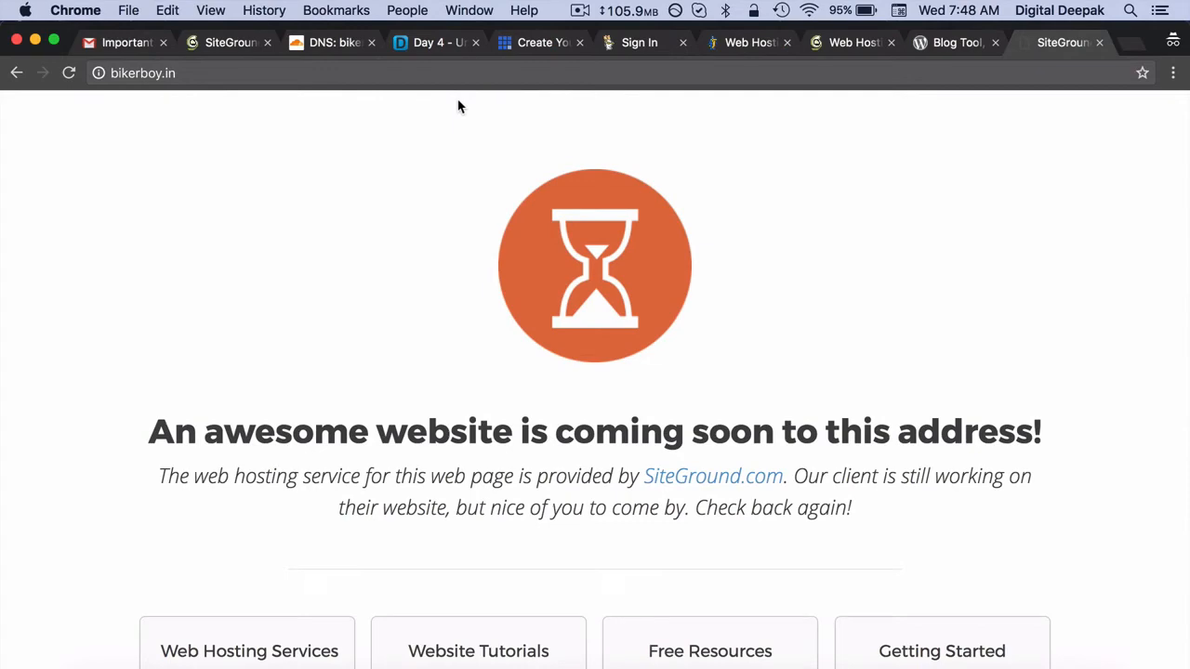
# Examine the live bikerboy.in page and its hosting provider notice, after a look back at the Cloudflare DNS settings.
pyautogui.click(330, 49)
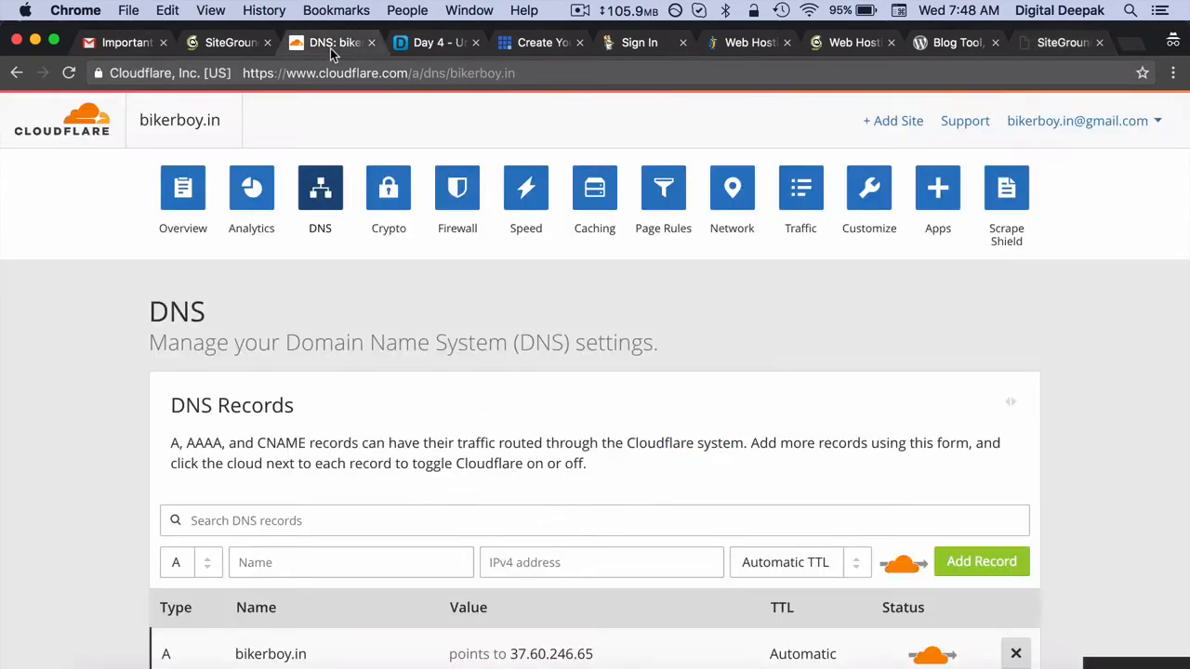
pyautogui.click(1062, 49)
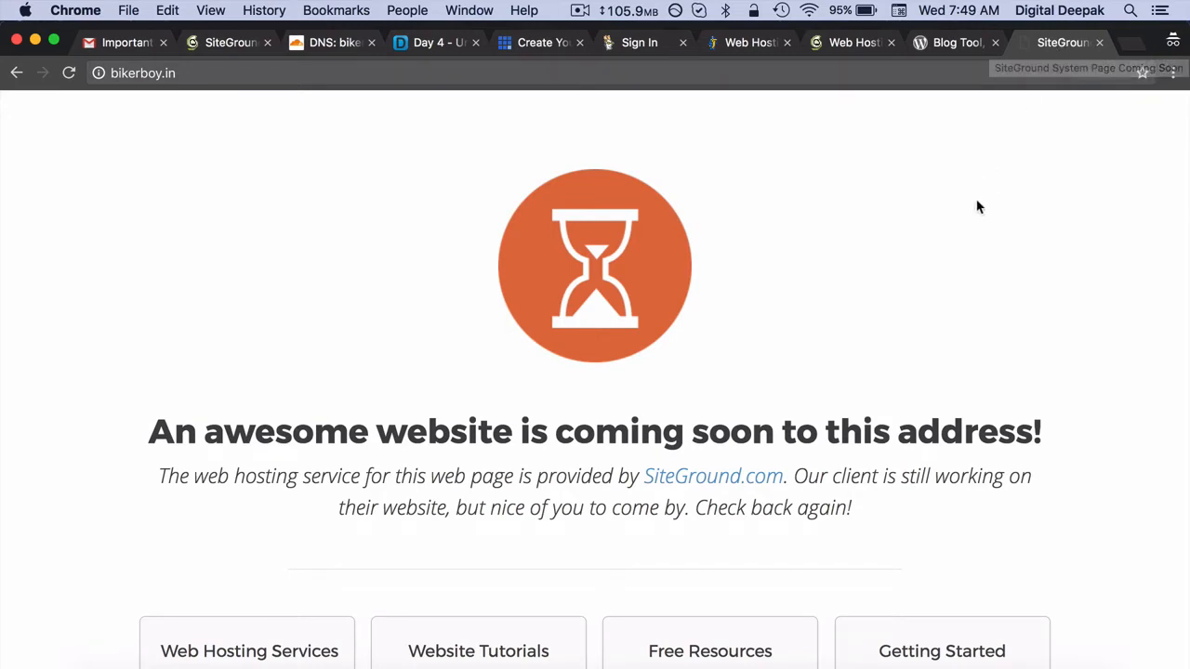
pyautogui.scroll(-2, 977, 203)
pyautogui.scroll(-3, 977, 201)
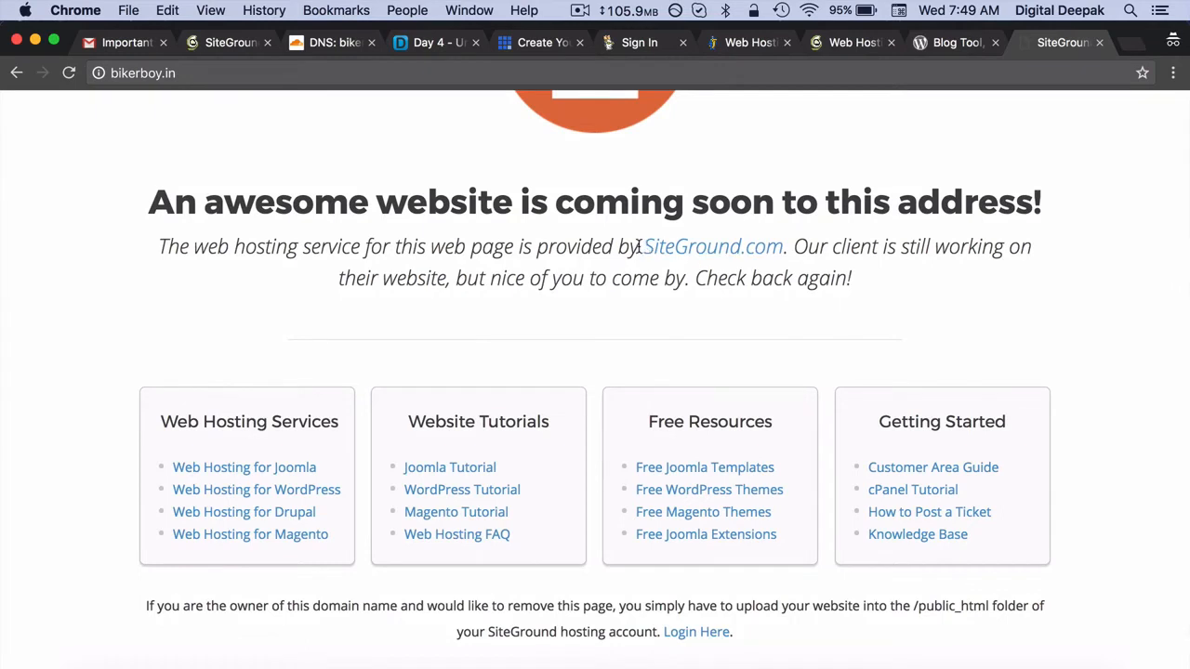
pyautogui.moveTo(641, 251); pyautogui.dragTo(791, 250)
pyautogui.click(862, 244)
pyautogui.scroll(5, 863, 244)
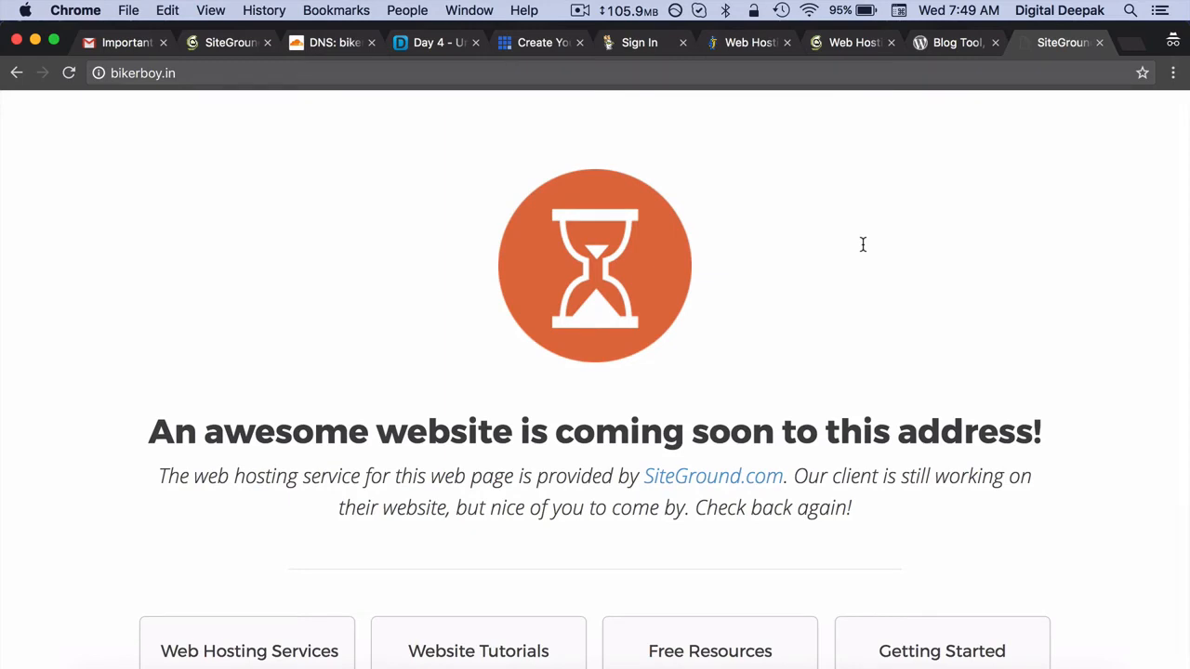
# Return to the SiteGround account and open cPanel for bikerboy.in using secure access.
pyautogui.click(216, 51)
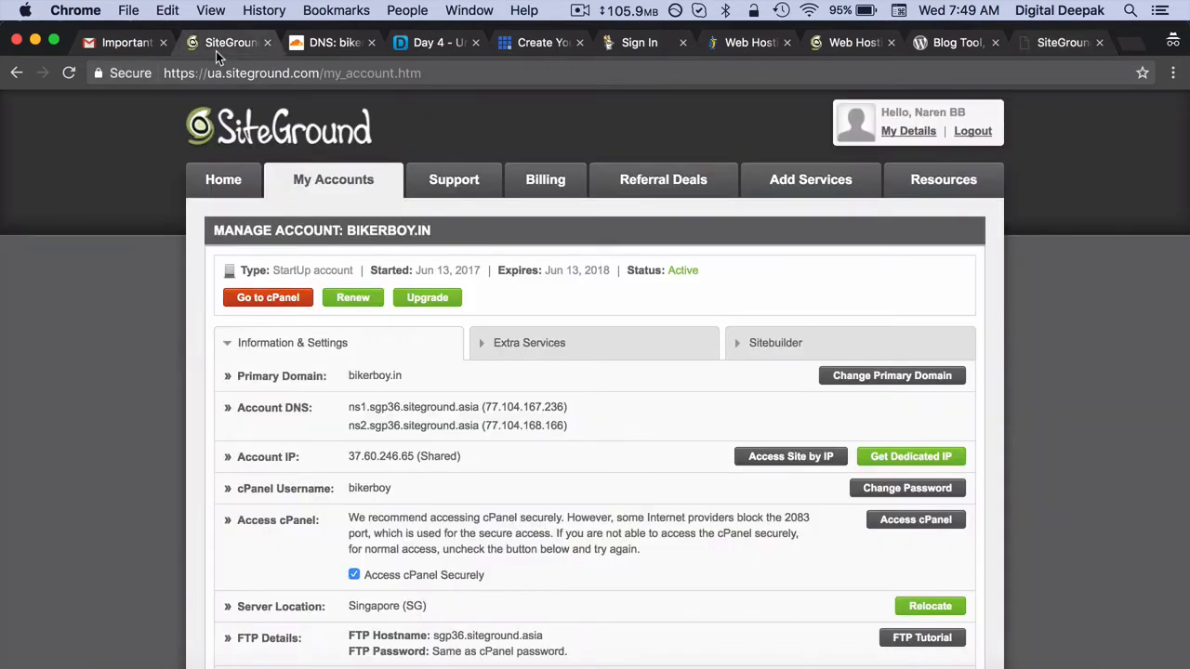
pyautogui.click(249, 302)
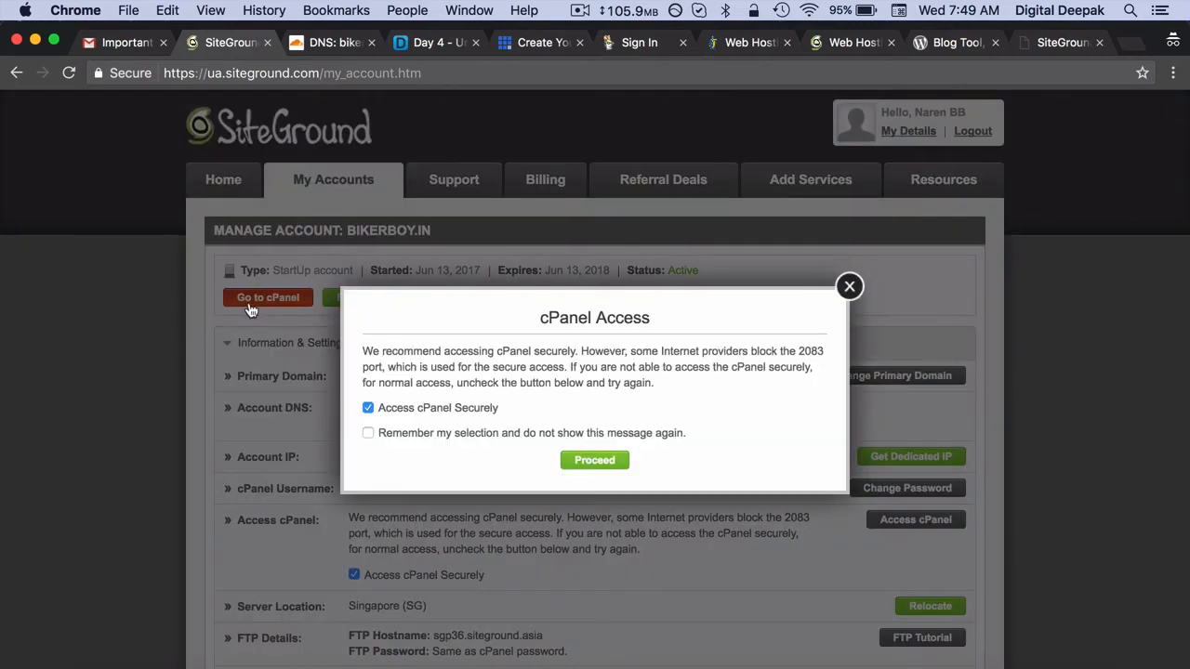
pyautogui.click(585, 465)
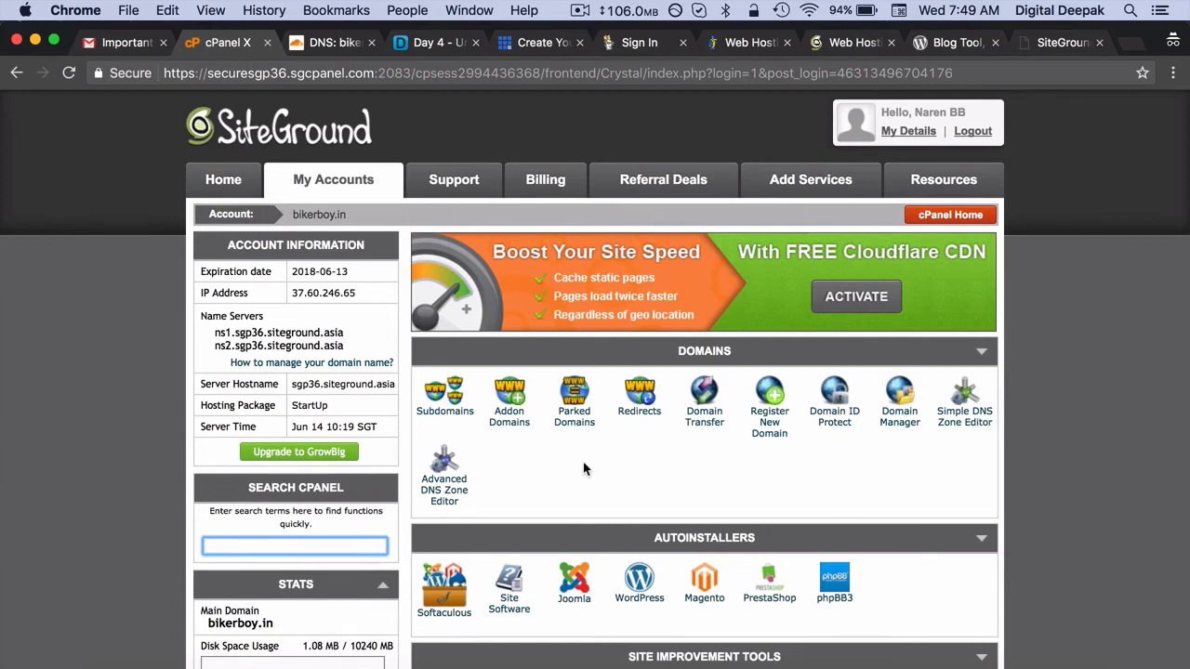
# Choose WordPress from the cPanel autoinstallers and open its installation form in Softaculous.
pyautogui.scroll(-2, 584, 469)
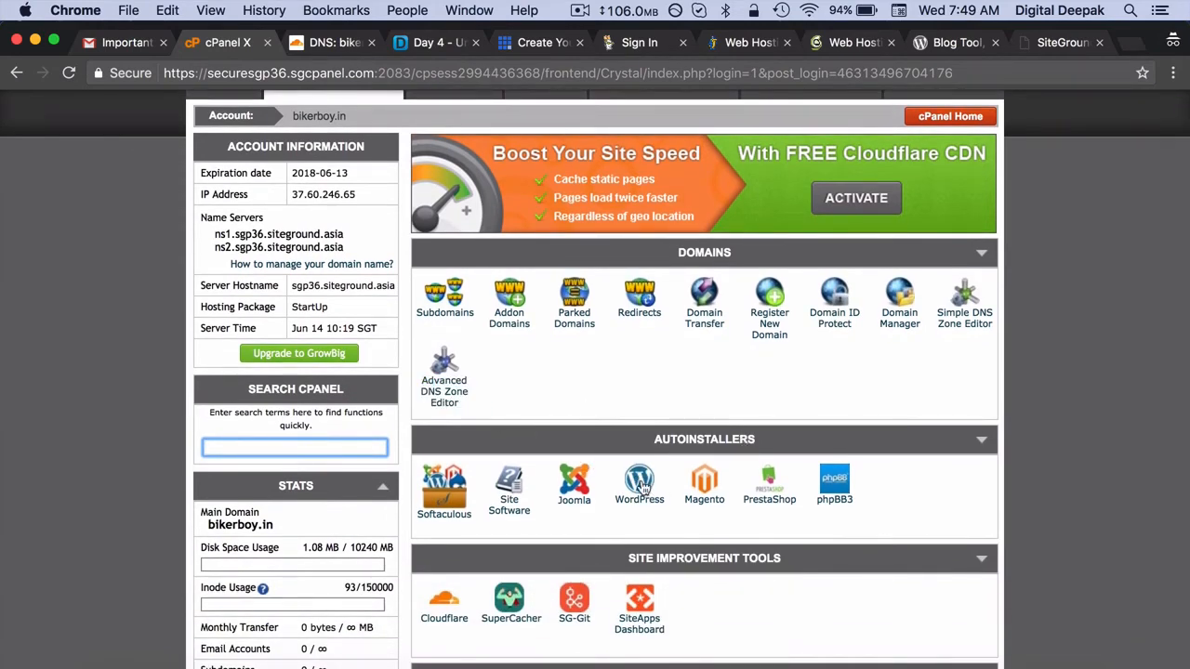
pyautogui.click(641, 490)
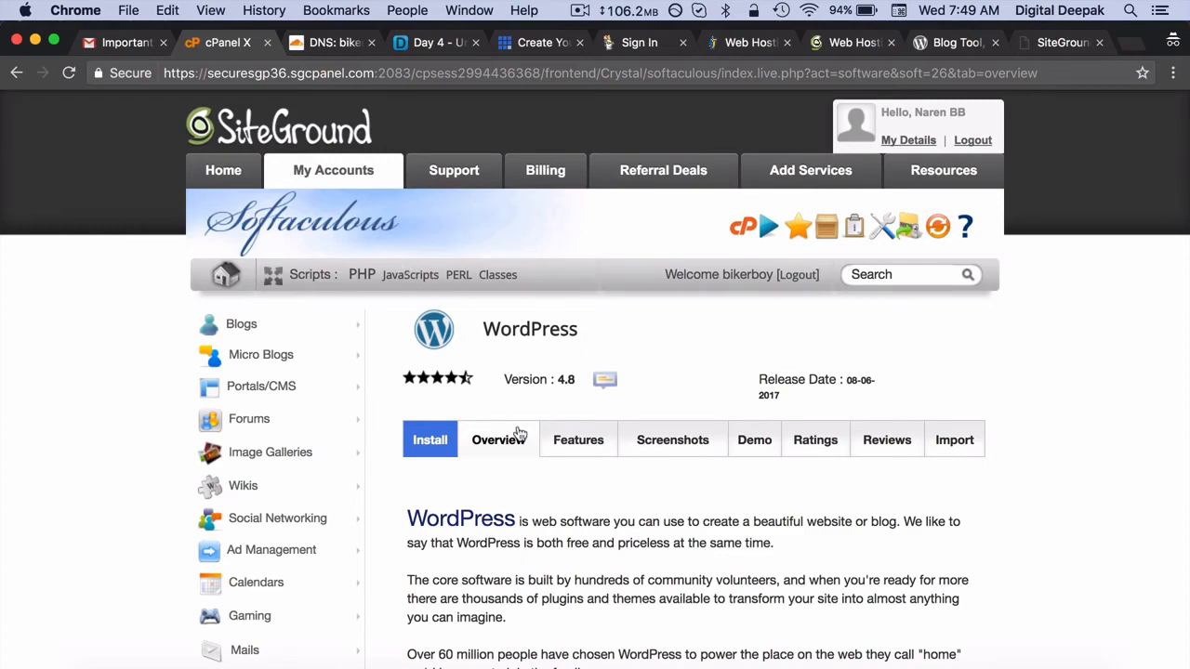
pyautogui.scroll(-5, 518, 435)
pyautogui.scroll(-5, 518, 434)
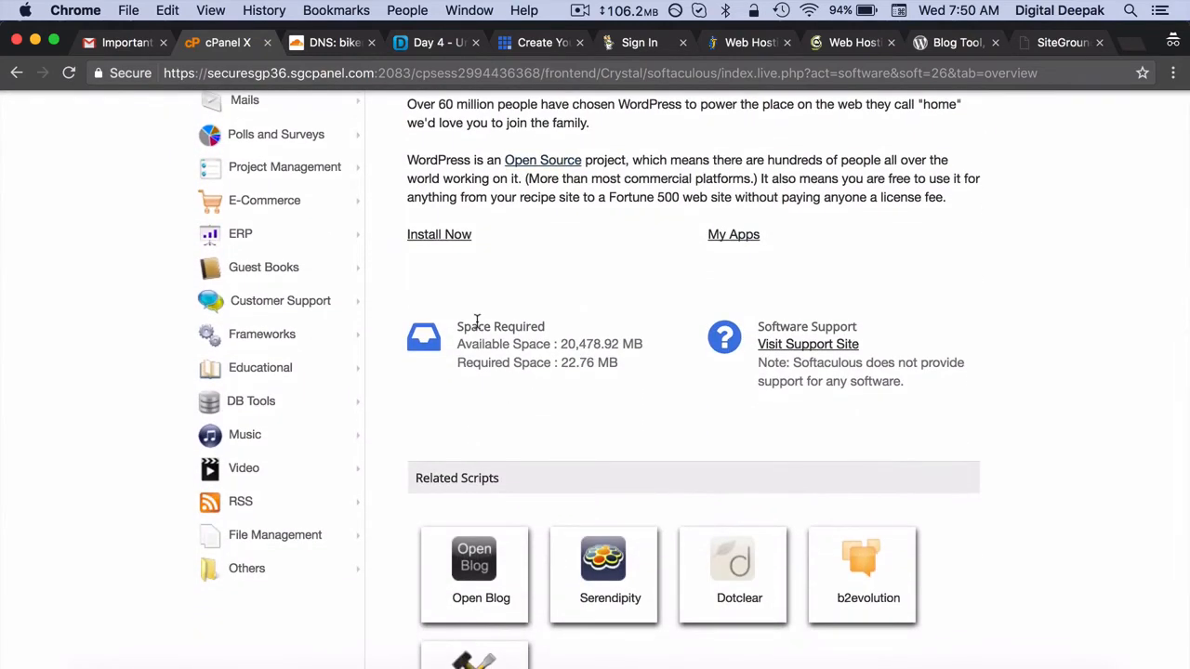
pyautogui.click(448, 238)
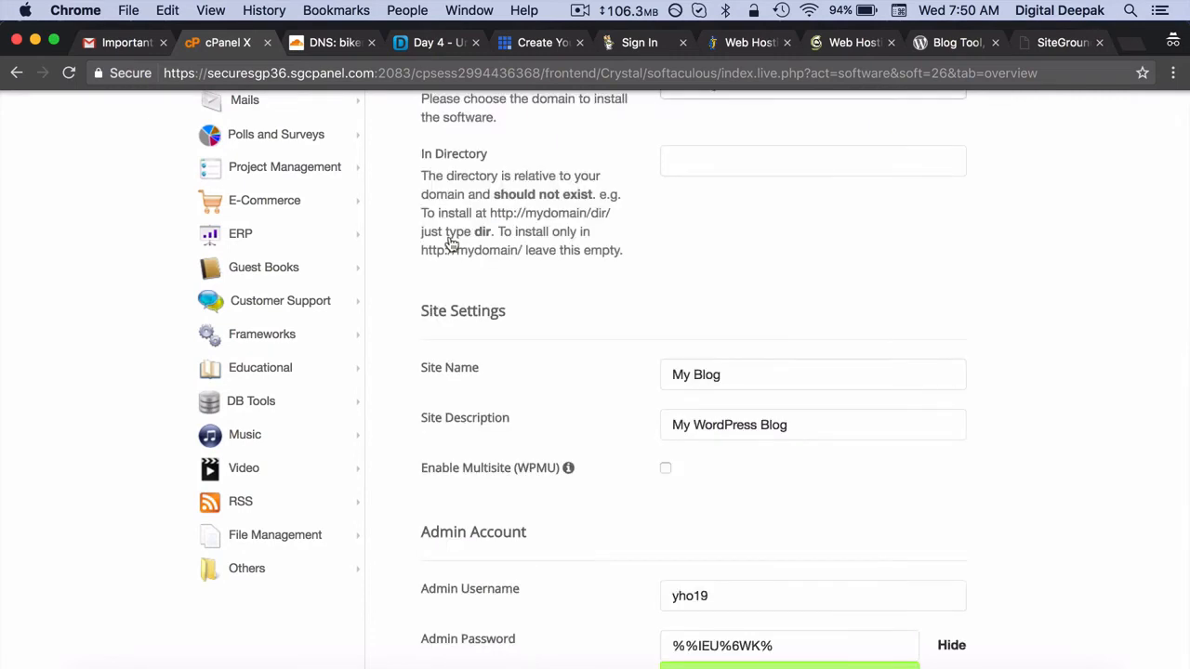
# Set the WordPress site name to BikerBoy in the installation form's site settings.
pyautogui.moveTo(726, 375); pyautogui.dragTo(663, 395)
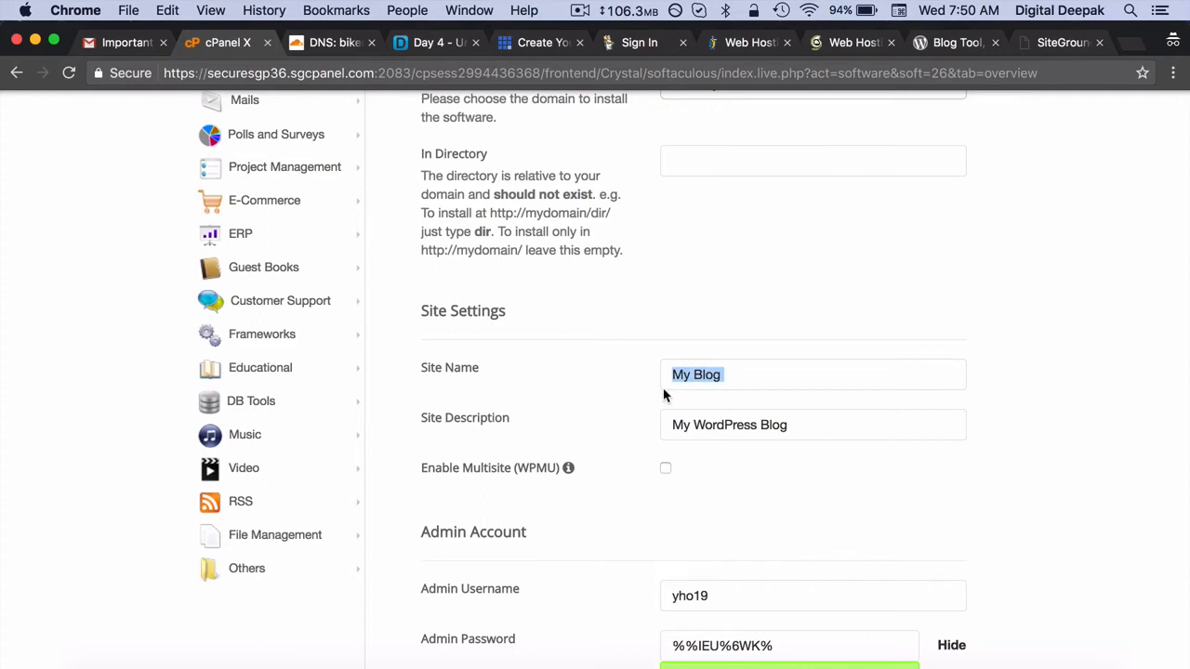
pyautogui.click(726, 375)
pyautogui.moveTo(729, 375); pyautogui.dragTo(658, 373)
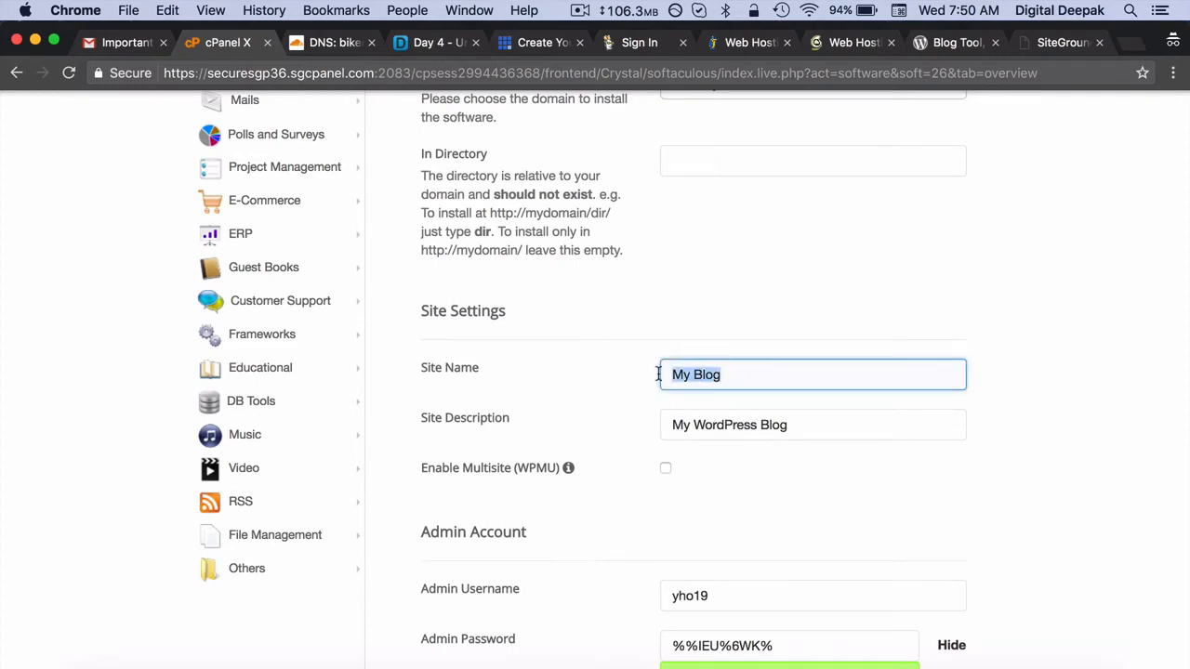
pyautogui.write('BikerBoy')
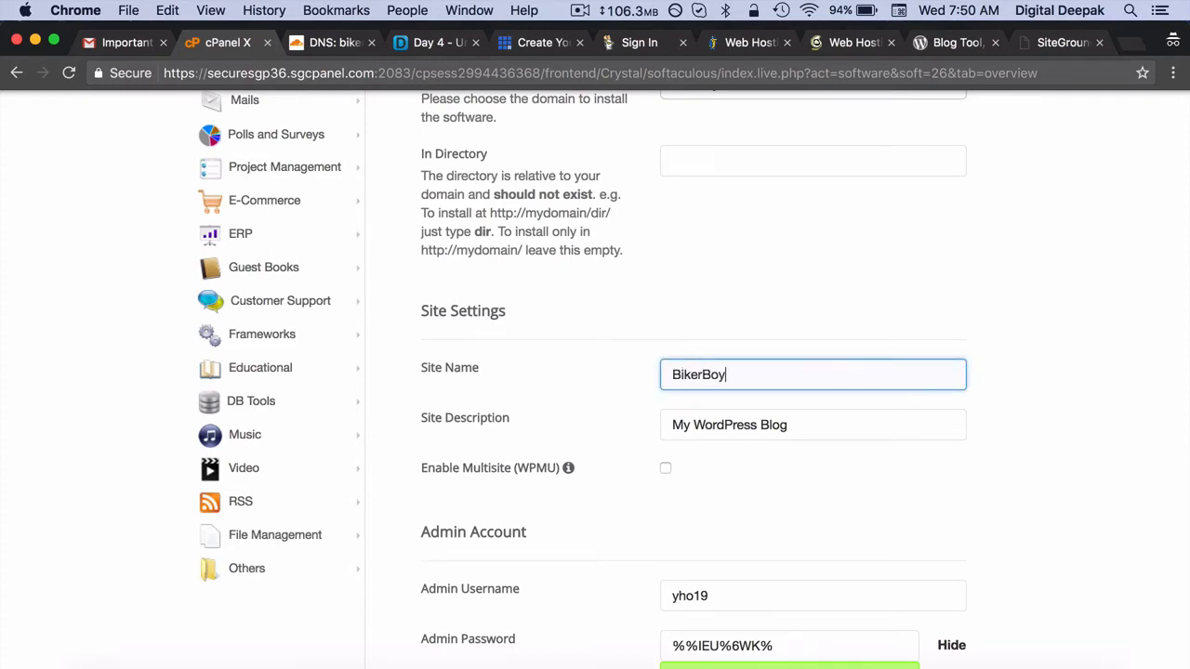
# Copy the site name BikerBoy into the site description of the WordPress installation form.
pyautogui.press('super+a')
pyautogui.press('super+c')
pyautogui.press('Tab')
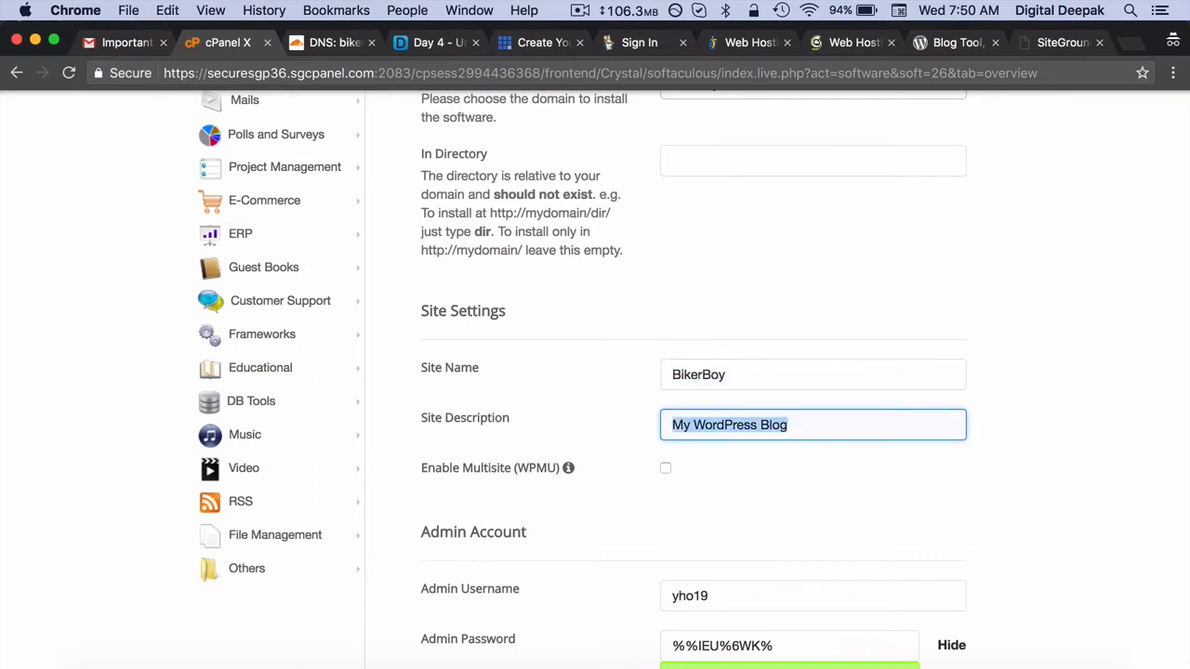
pyautogui.press('super+v')
pyautogui.scroll(-5, 661, 382)
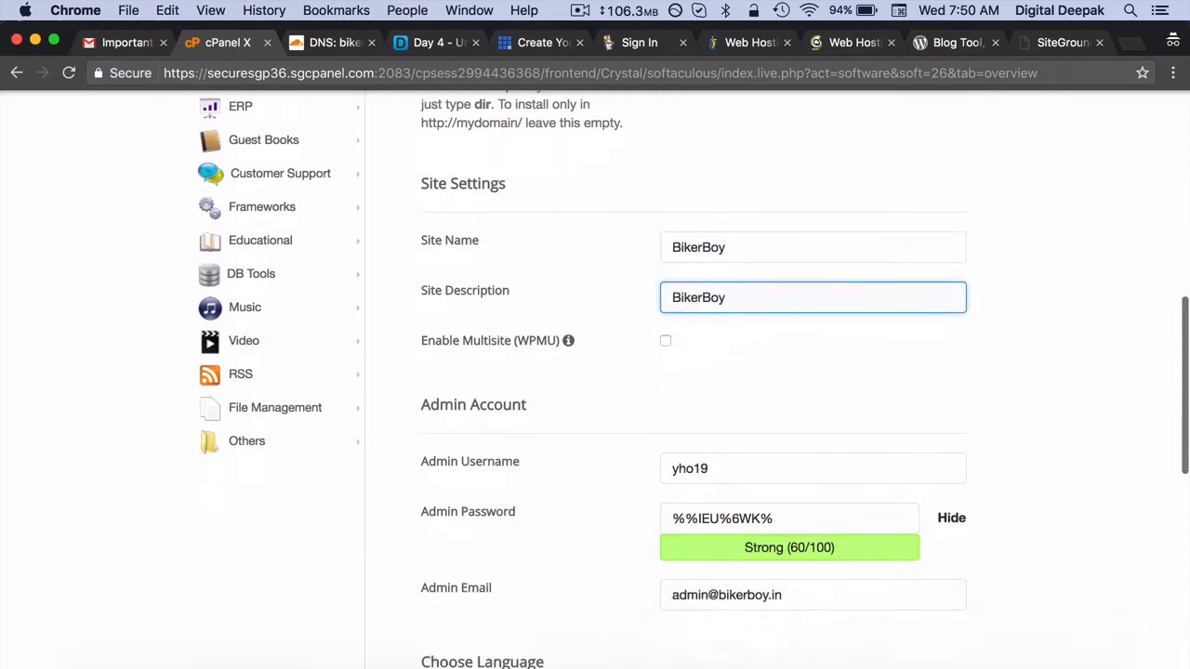
# Set the admin username to bikerboy in the form's Admin Account section.
pyautogui.click(803, 406)
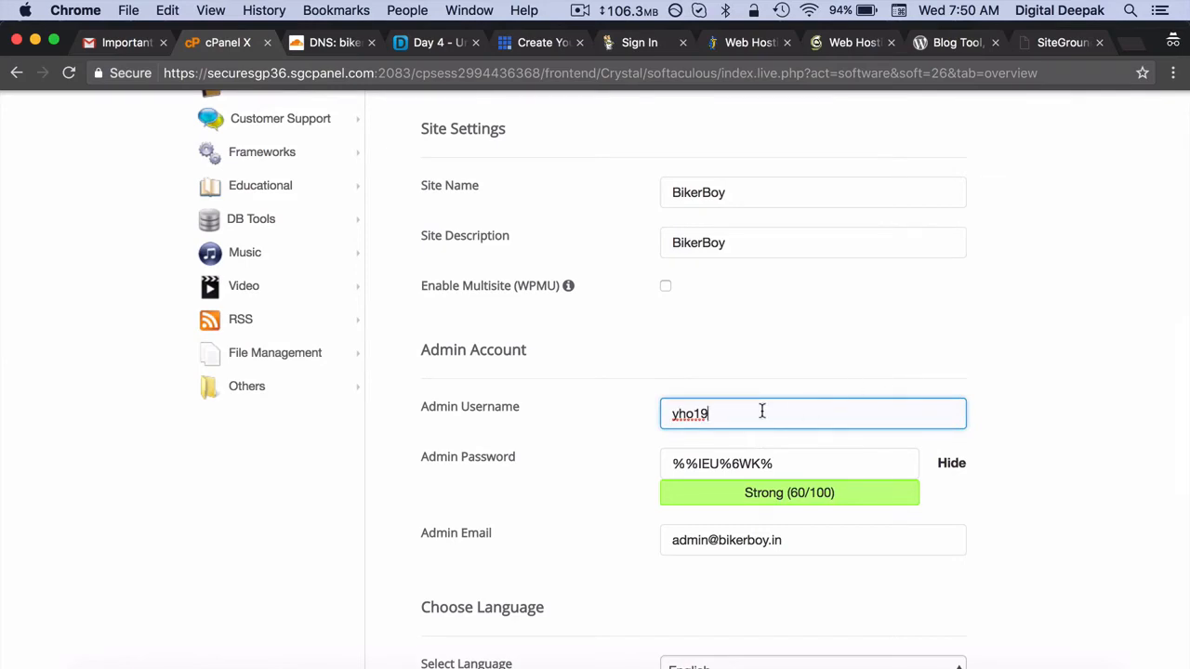
pyautogui.moveTo(731, 412); pyautogui.dragTo(667, 414)
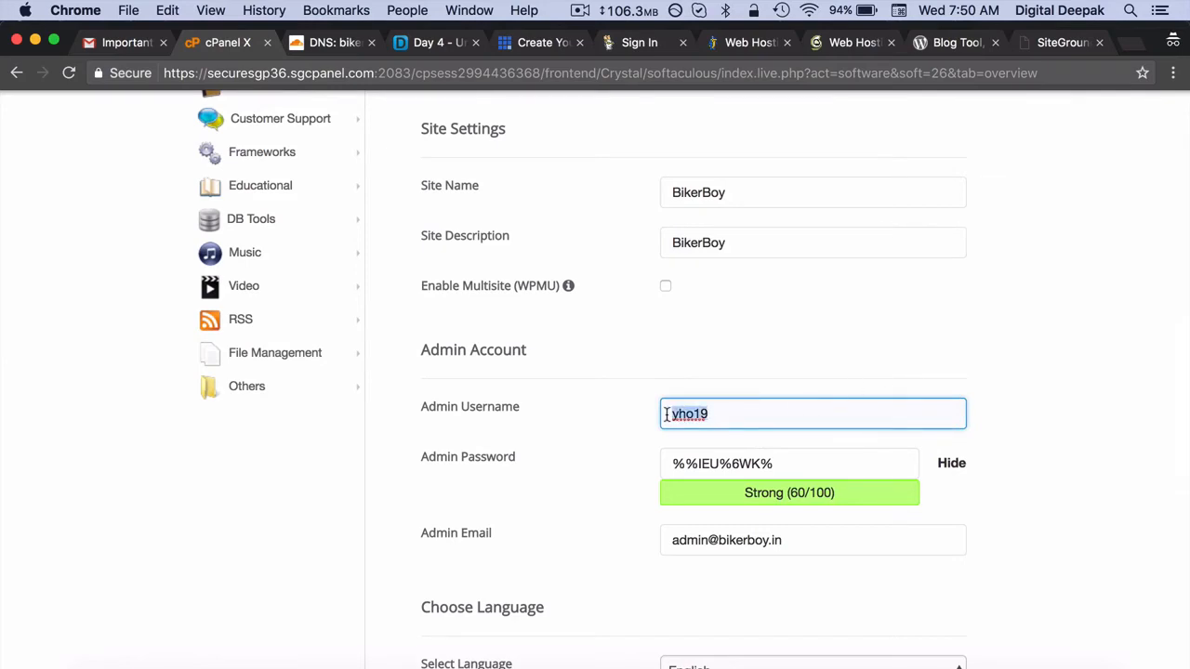
pyautogui.write('bikerboy')
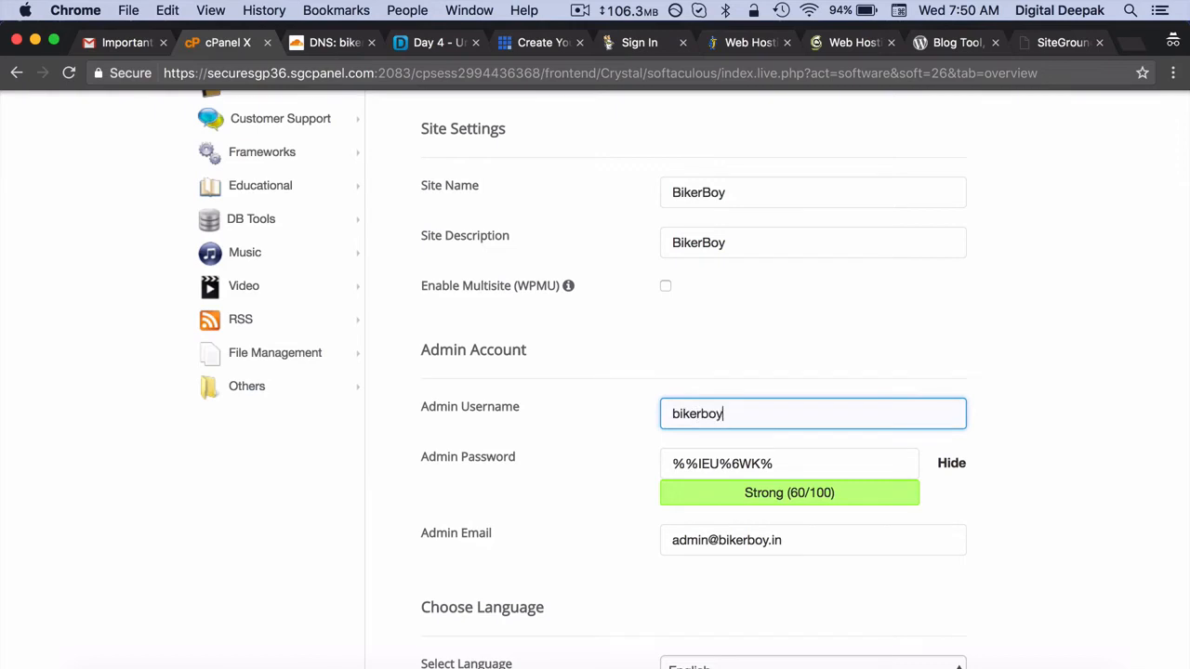
pyautogui.click(1019, 429)
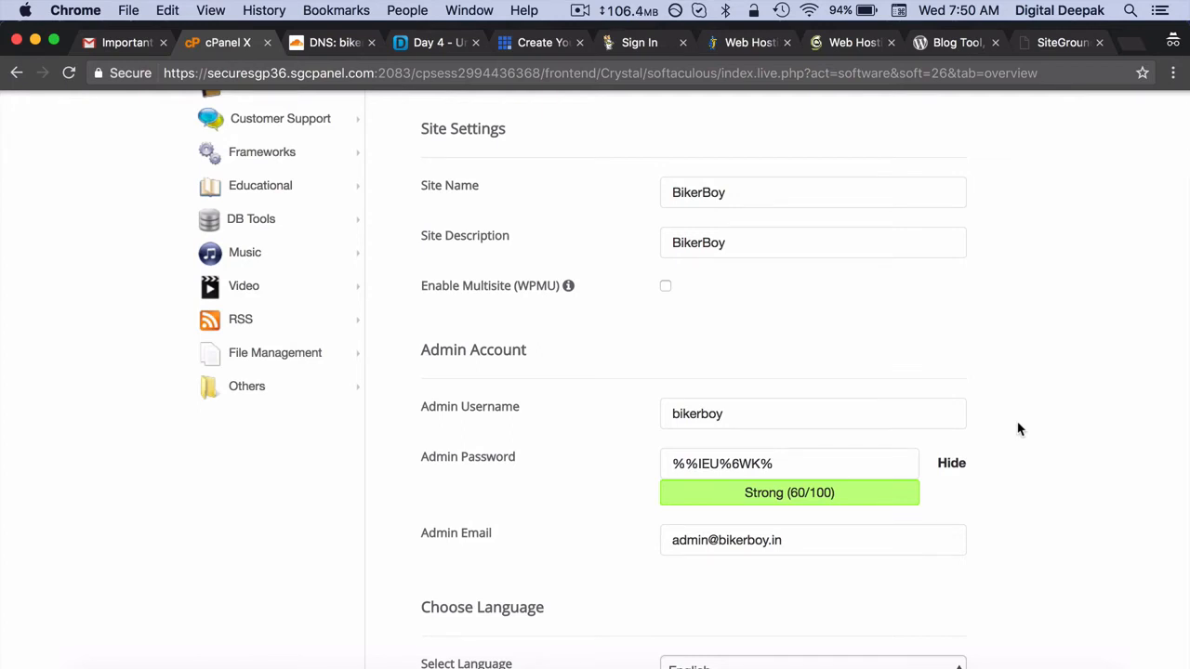
# Examine the generated admin password in the Admin Account section and highlight it.
pyautogui.scroll(-3, 1018, 428)
pyautogui.click(788, 339)
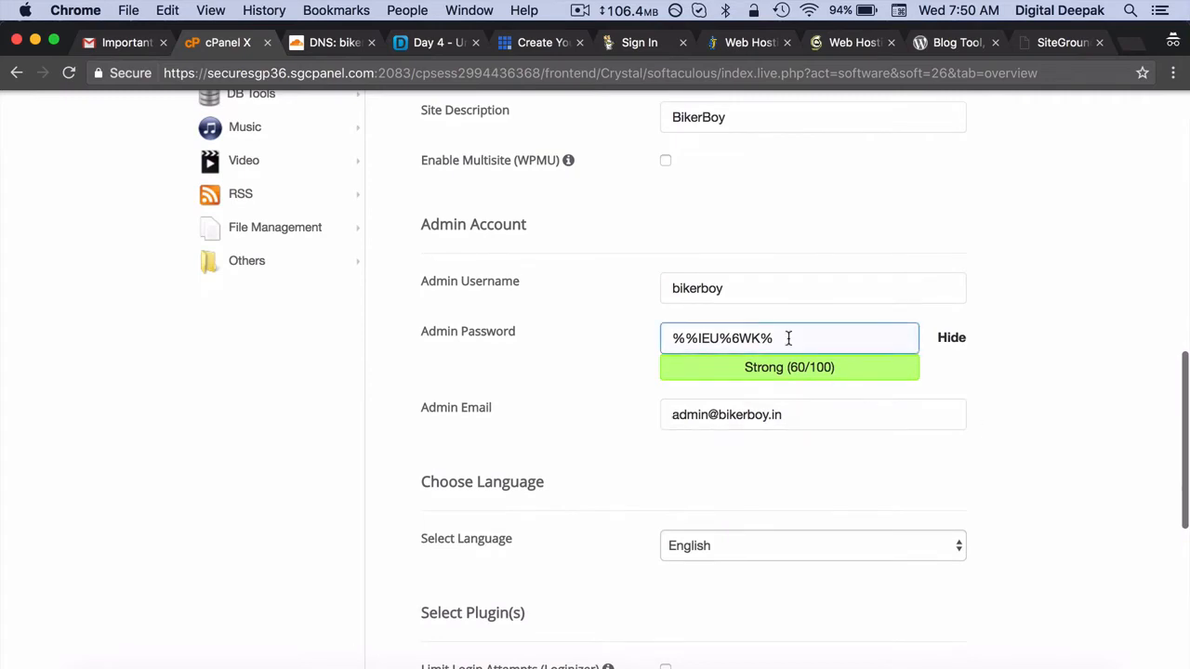
pyautogui.click(1051, 369)
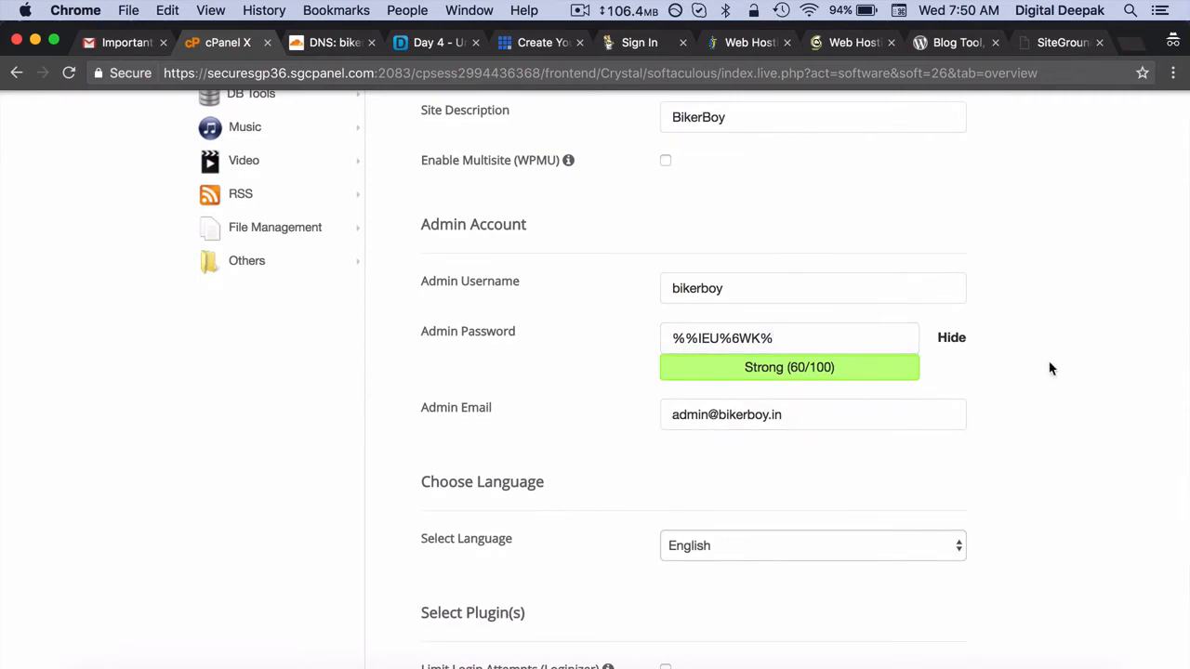
pyautogui.click(841, 346)
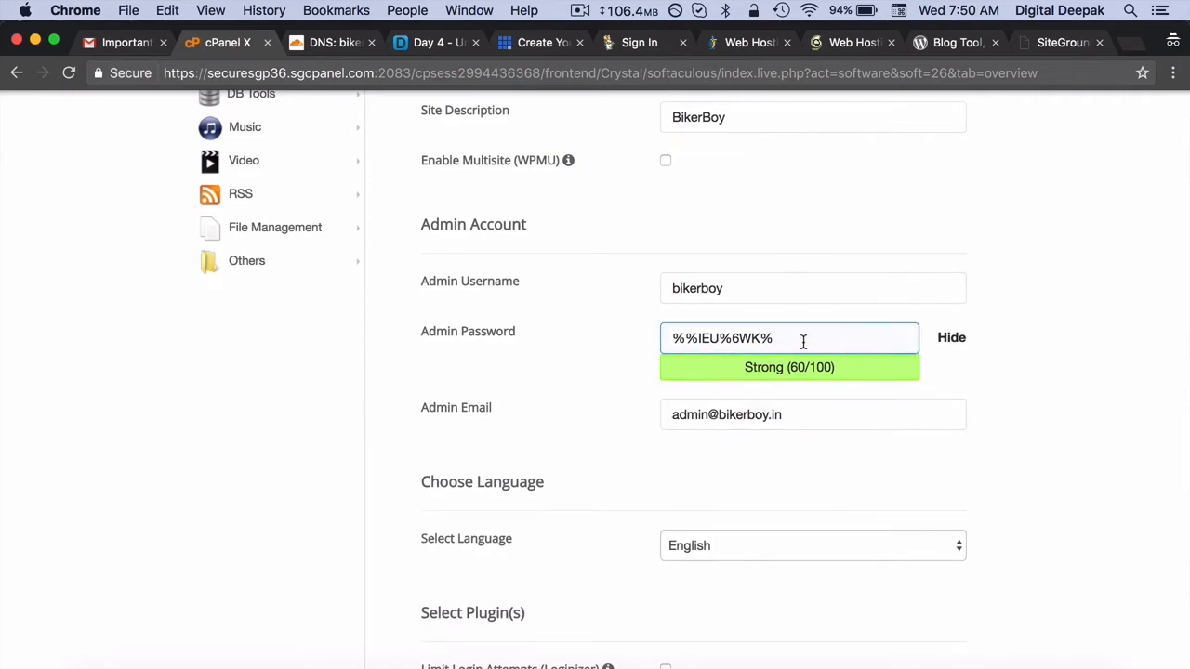
pyautogui.moveTo(804, 341); pyautogui.dragTo(660, 340)
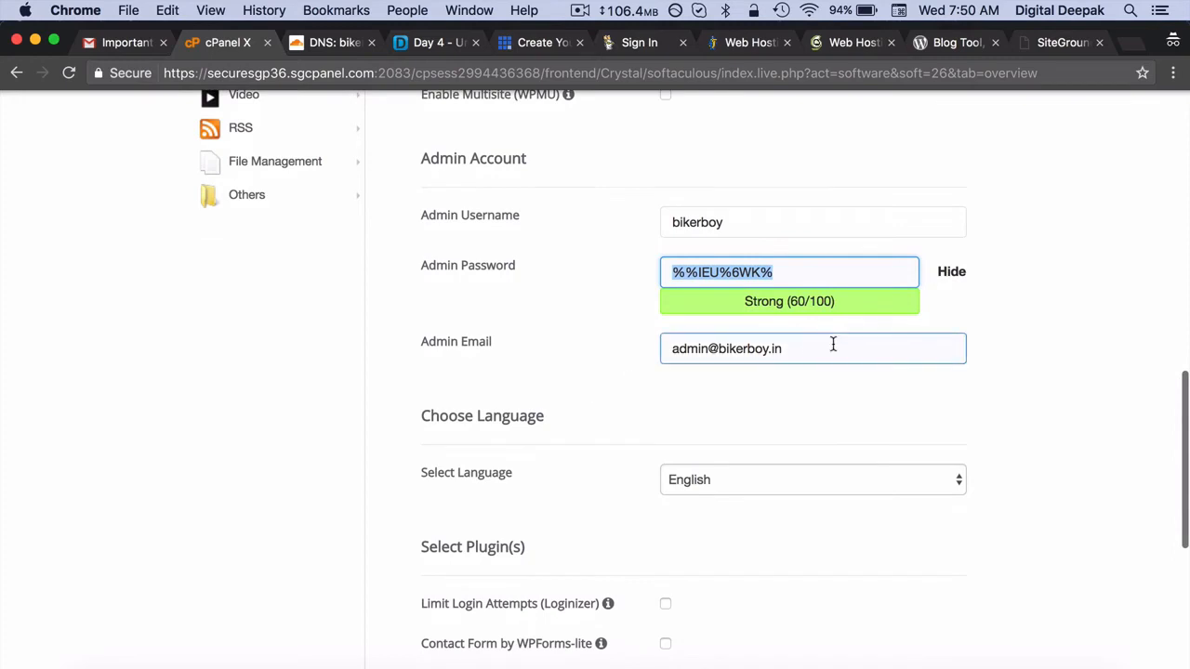
# Replace the default admin email with the site owner's Gmail address.
pyautogui.click(720, 349)
pyautogui.moveTo(720, 349); pyautogui.dragTo(671, 350)
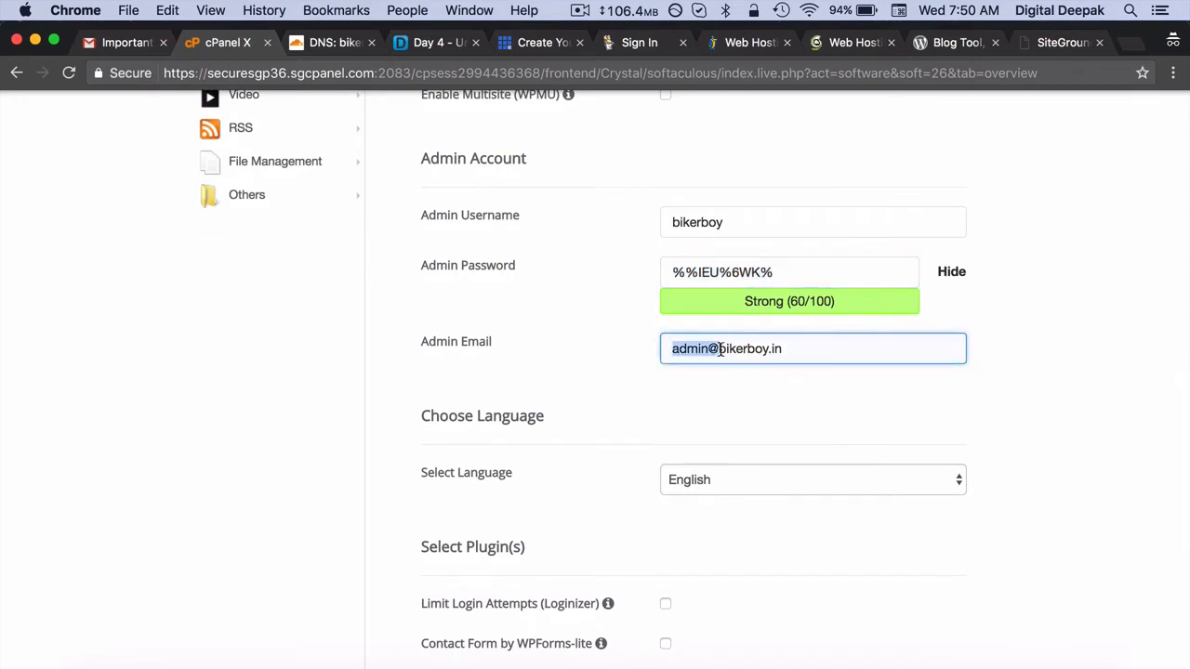
pyautogui.press('BackSpace')
pyautogui.write('@')
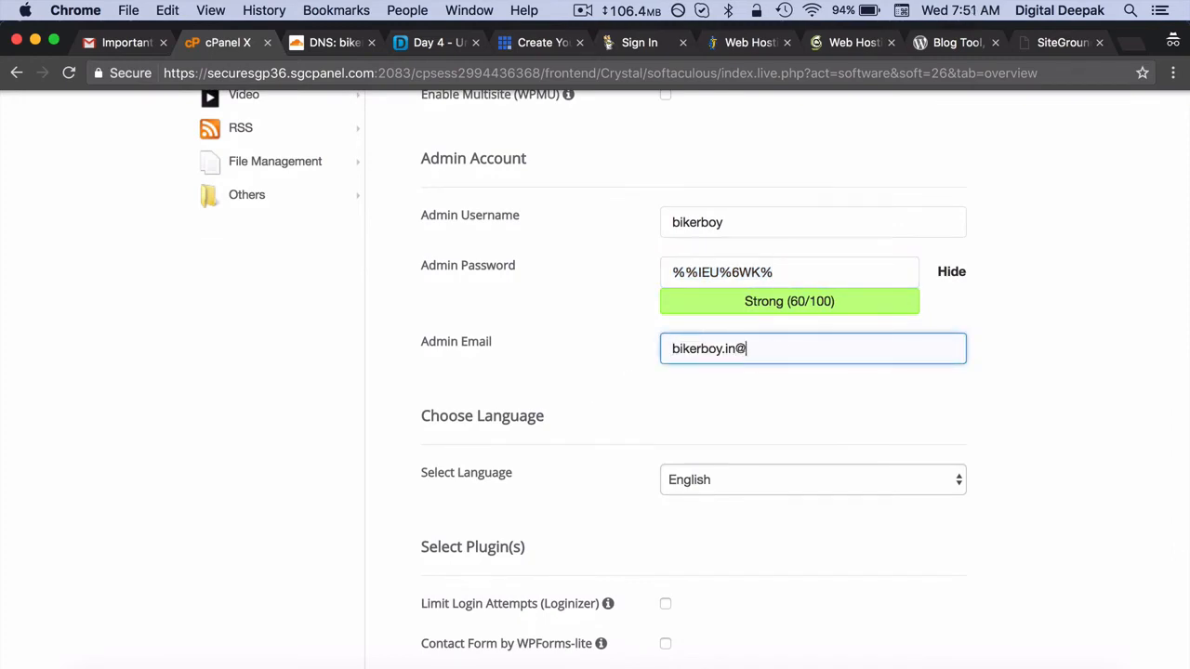
pyautogui.write('gmail.com')
# Expand the installation form's advanced options, keep their defaults and install WordPress.
pyautogui.scroll(-5, 517, 401)
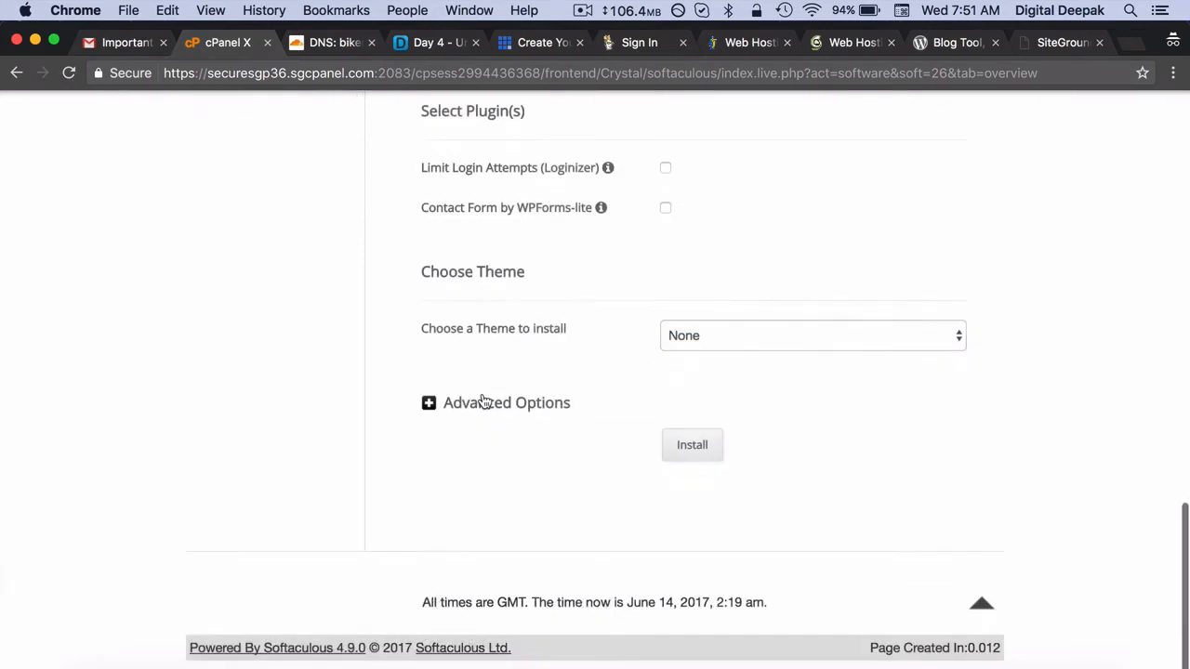
pyautogui.click(518, 402)
pyautogui.scroll(-3, 610, 384)
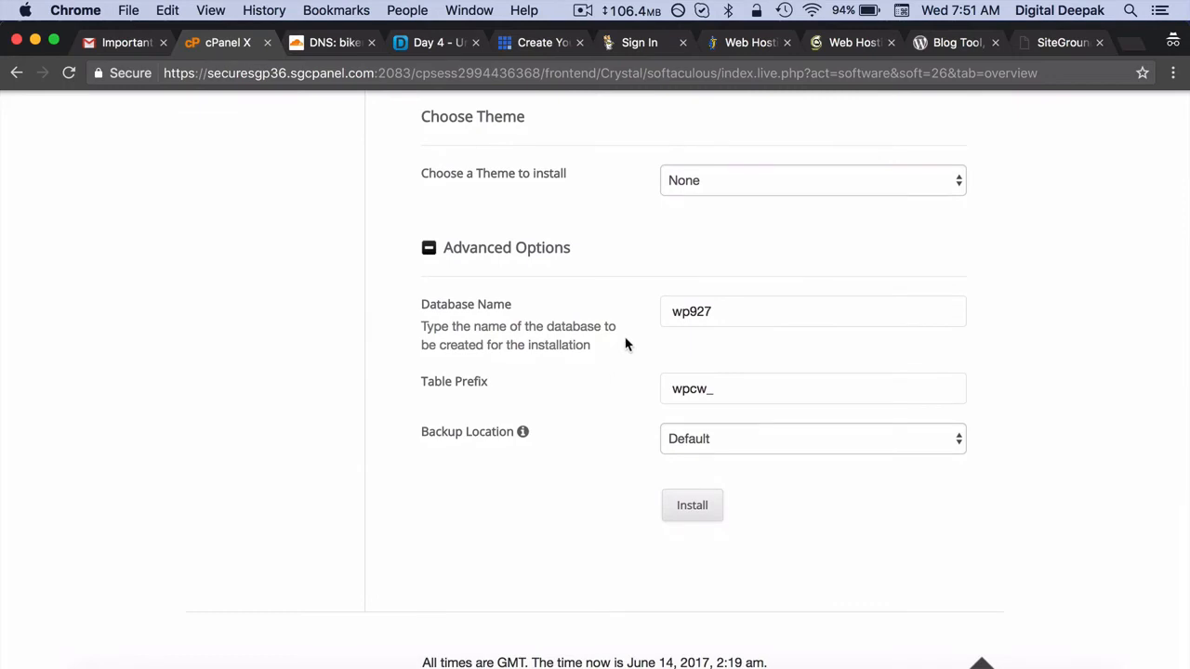
pyautogui.click(693, 509)
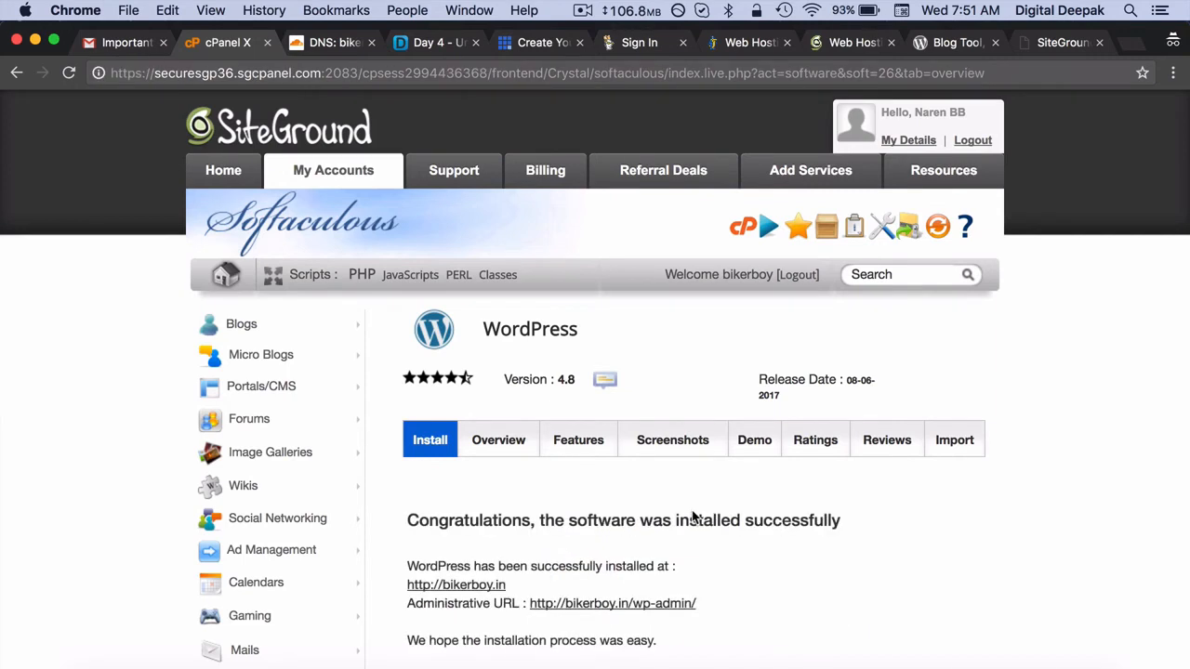
pyautogui.scroll(-5, 692, 517)
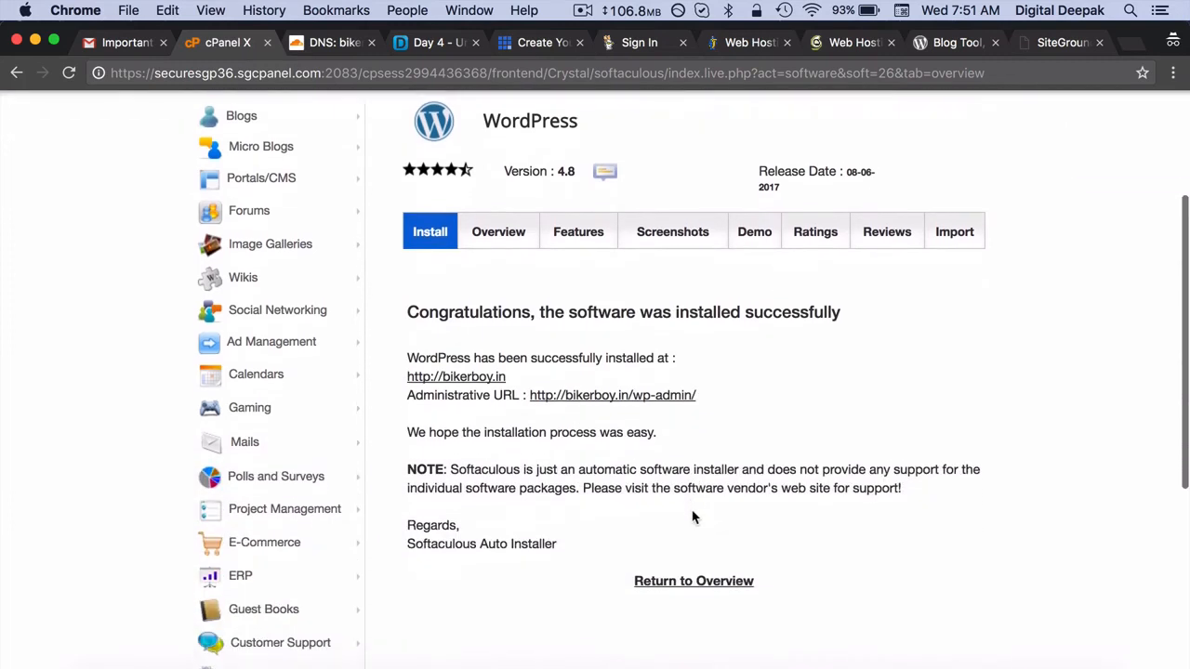
pyautogui.rightClick(498, 372)
pyautogui.click(499, 373)
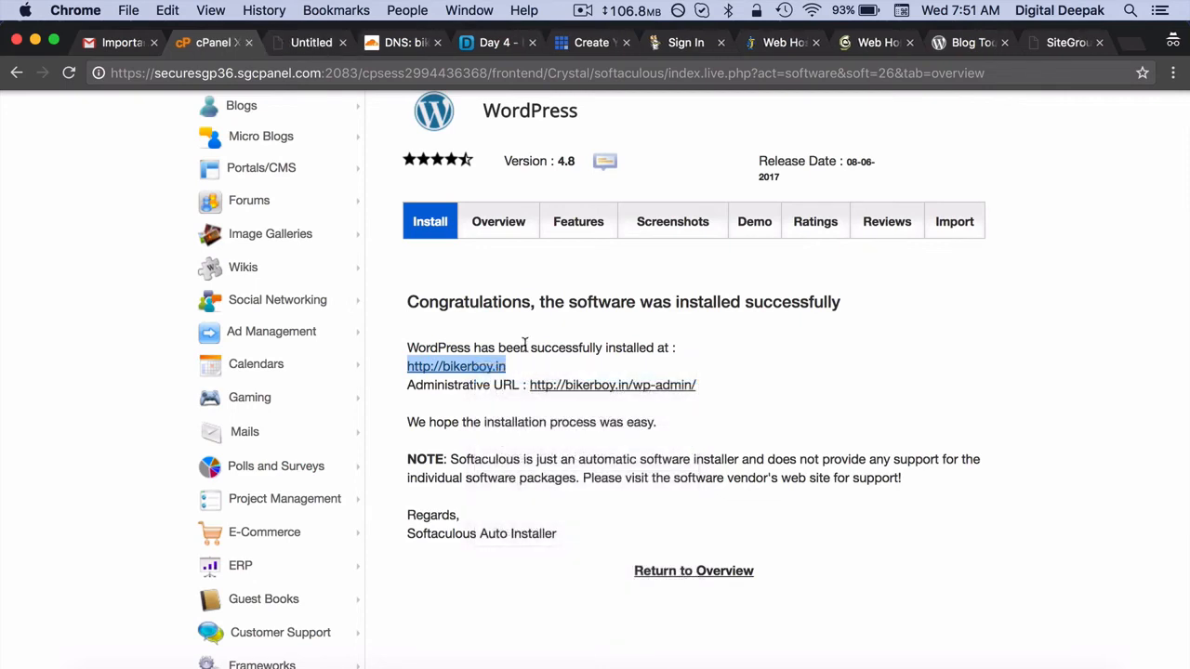
pyautogui.click(291, 44)
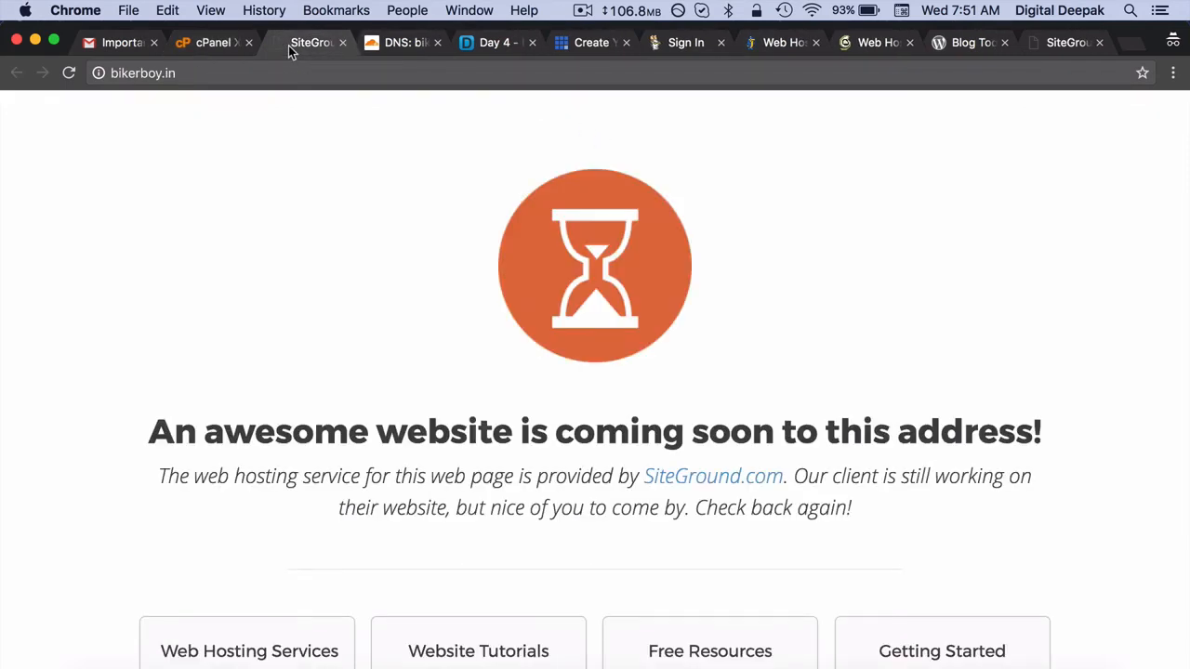
pyautogui.press('super+r')
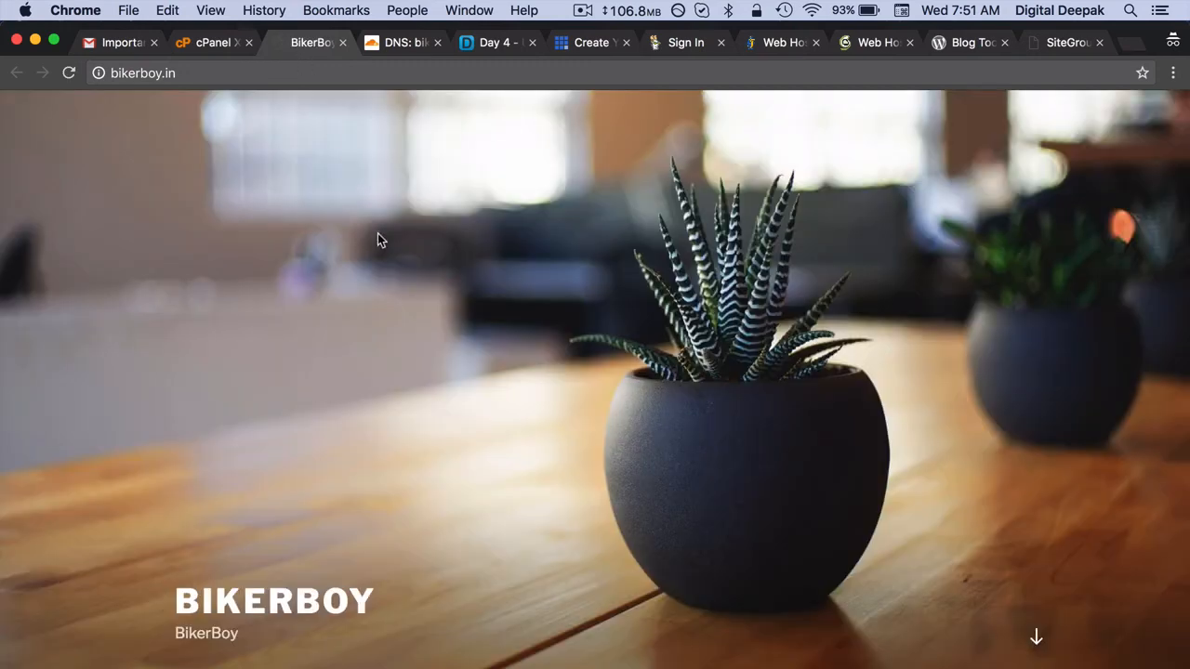
pyautogui.scroll(-5, 377, 240)
pyautogui.scroll(6, 377, 240)
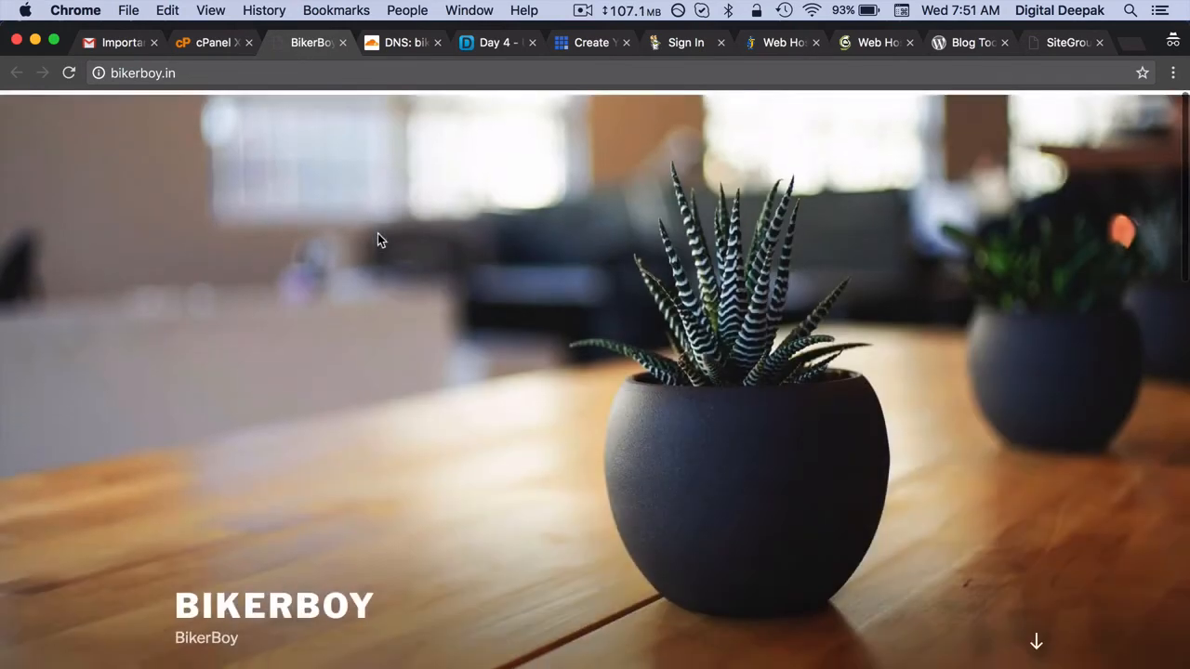
# Open the site's wp-admin dashboard from the installation confirmation and look through its user list and installed plugins.
pyautogui.click(215, 42)
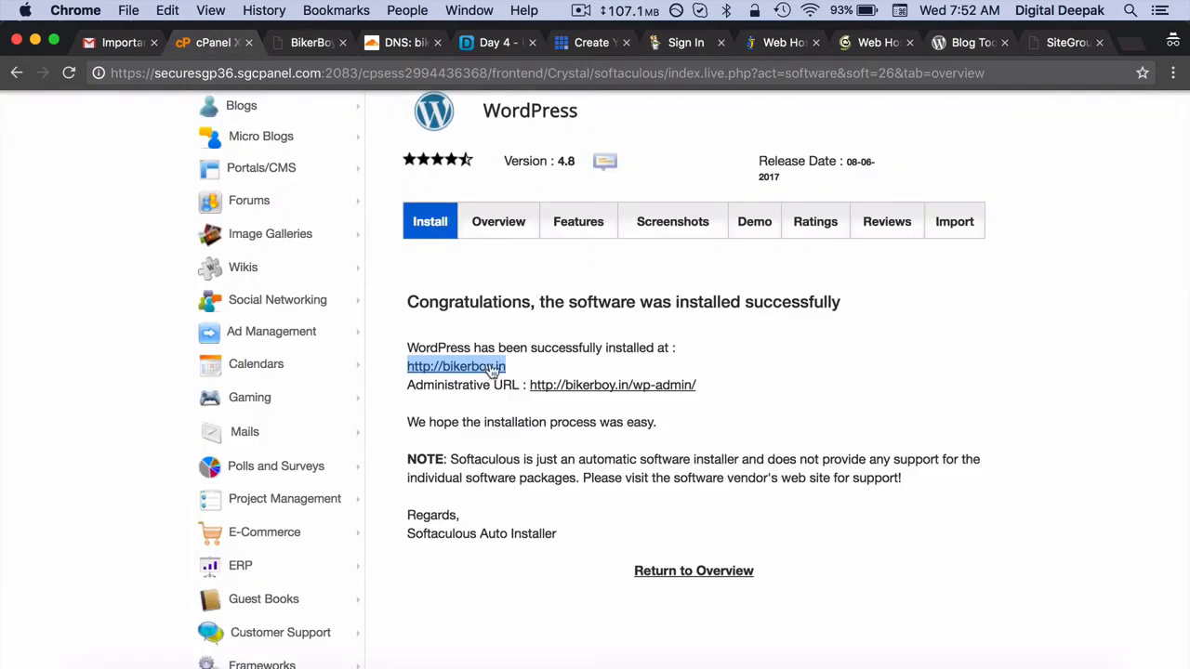
pyautogui.click(574, 385)
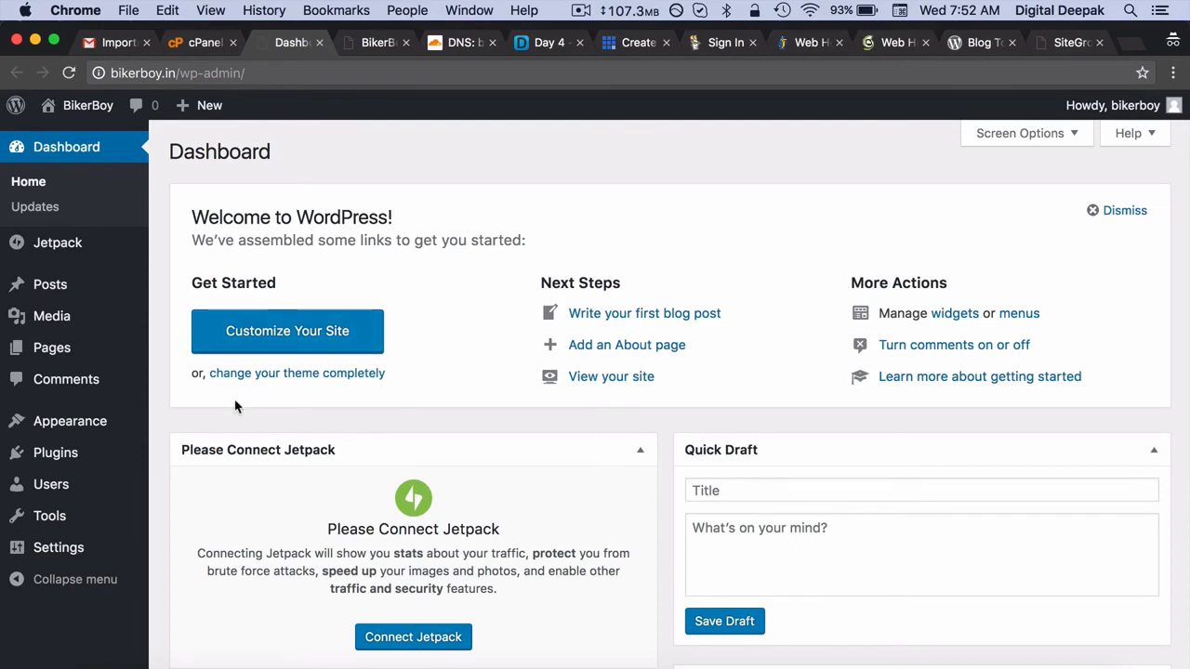
pyautogui.moveTo(122, 487)
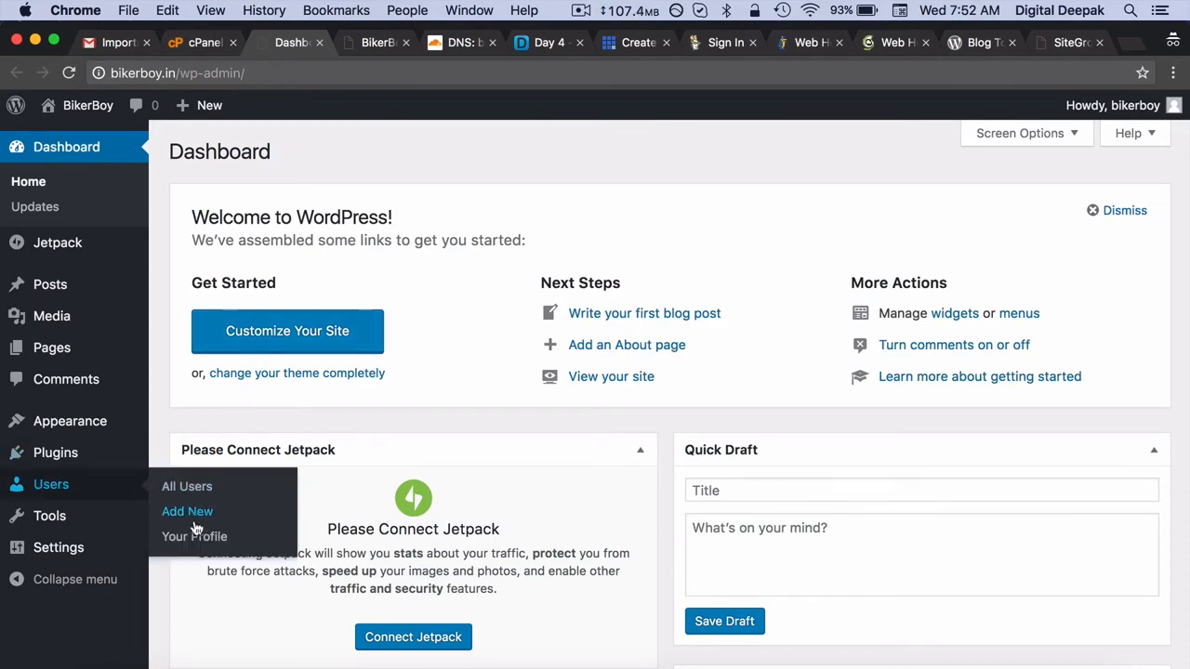
pyautogui.click(187, 487)
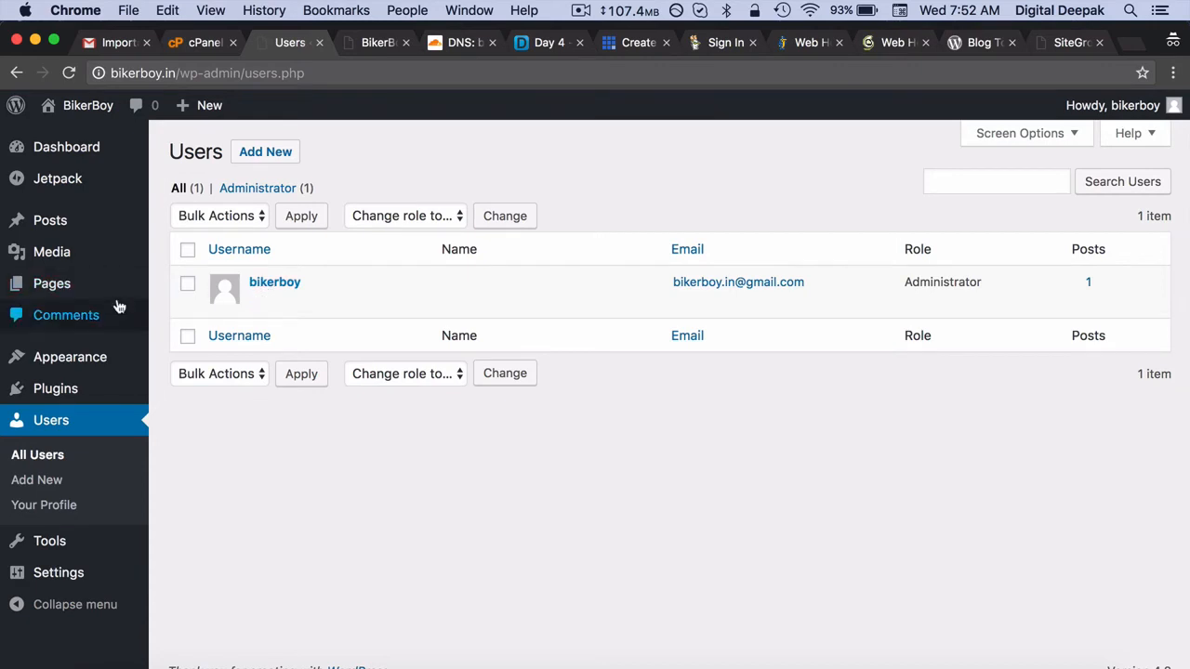
pyautogui.click(70, 152)
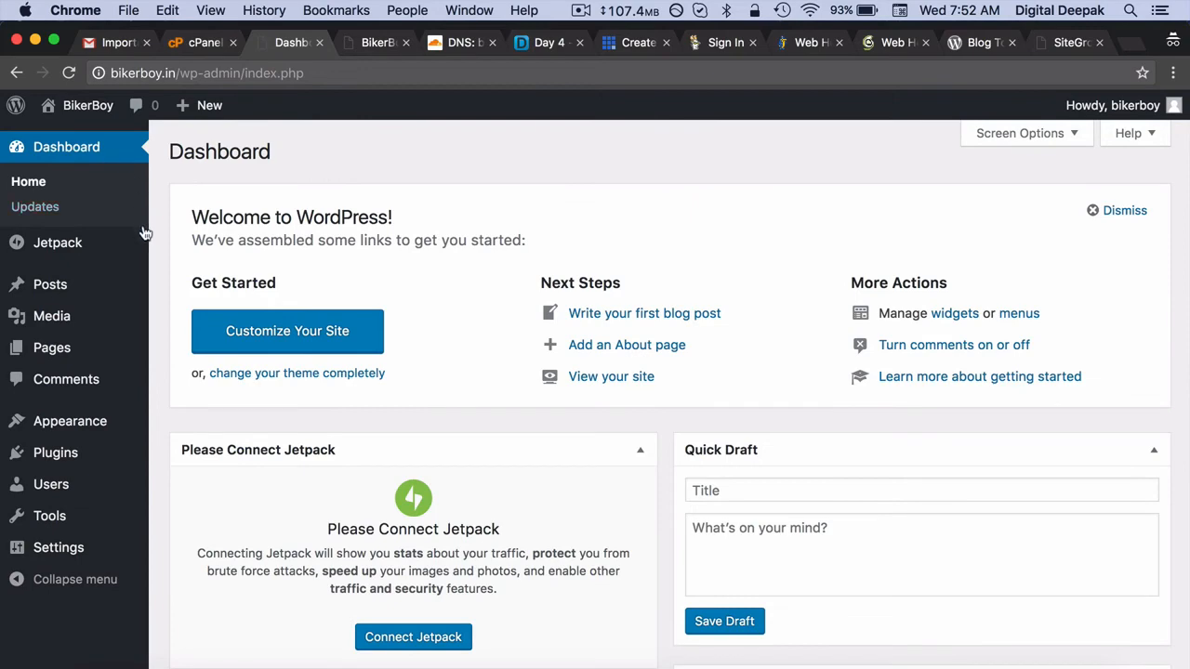
pyautogui.click(130, 463)
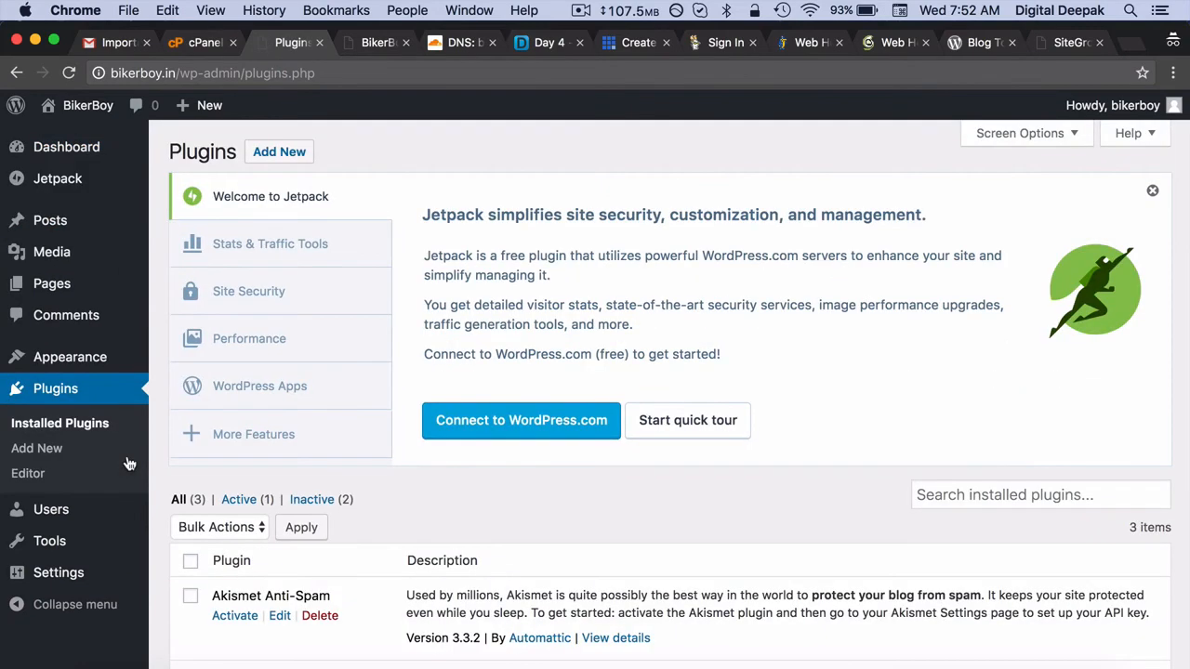
# Browse the featured WordPress themes available to add and install Para Blog.
pyautogui.click(90, 356)
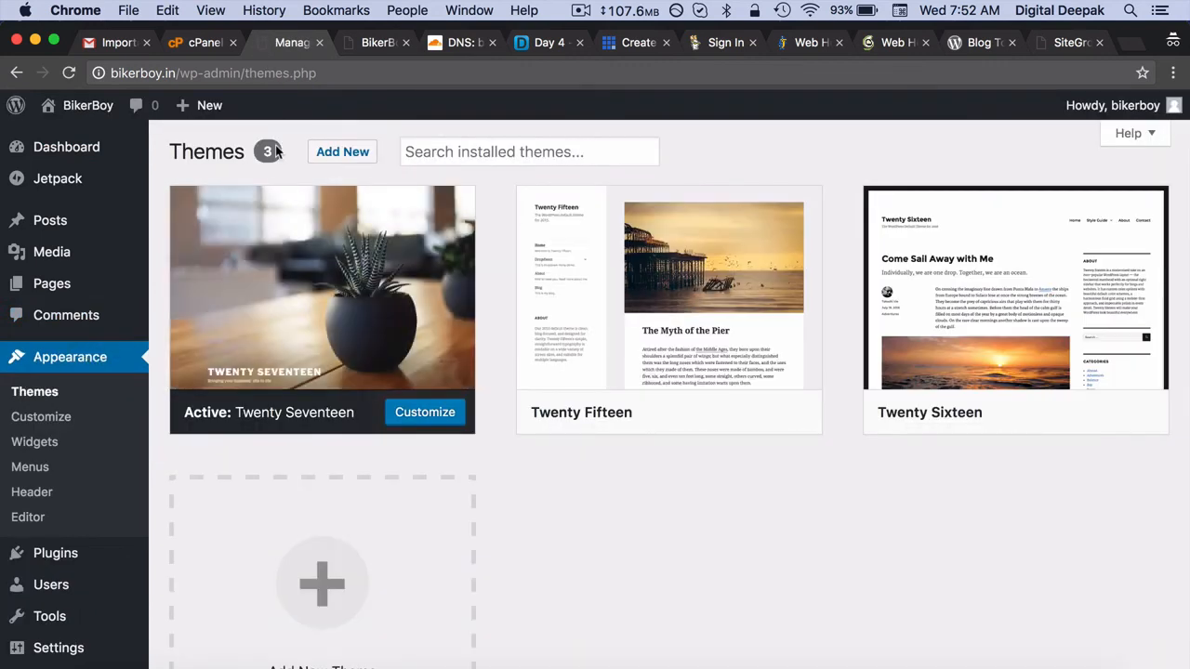
pyautogui.click(330, 152)
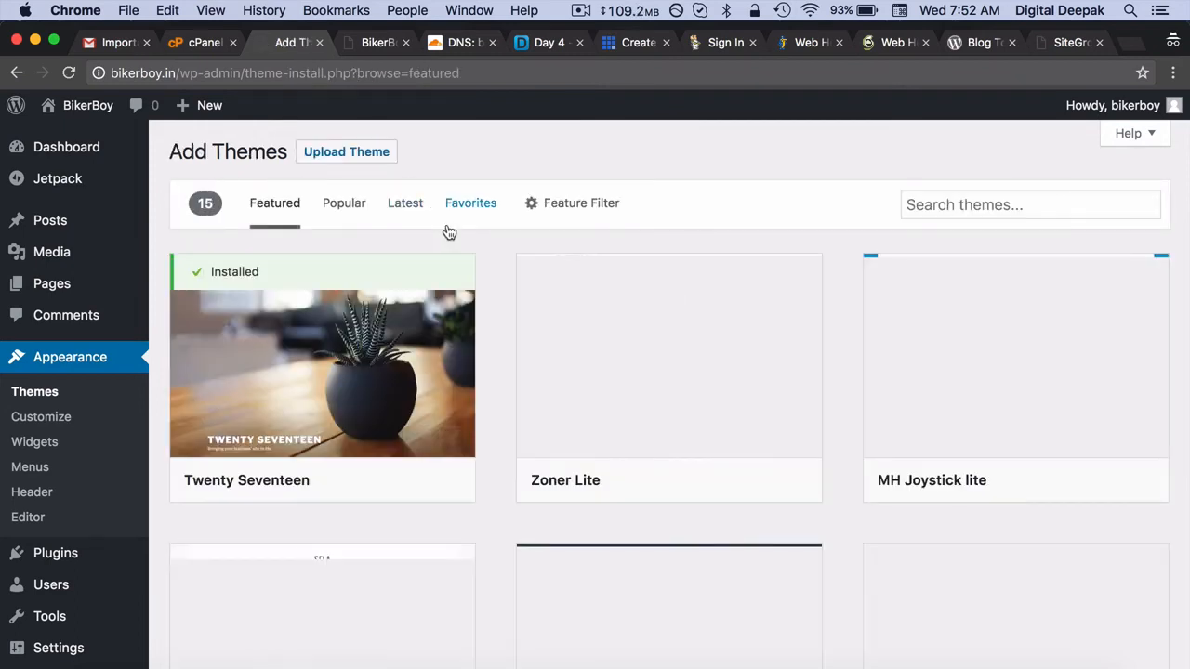
pyautogui.scroll(-5, 518, 326)
pyautogui.scroll(4, 518, 329)
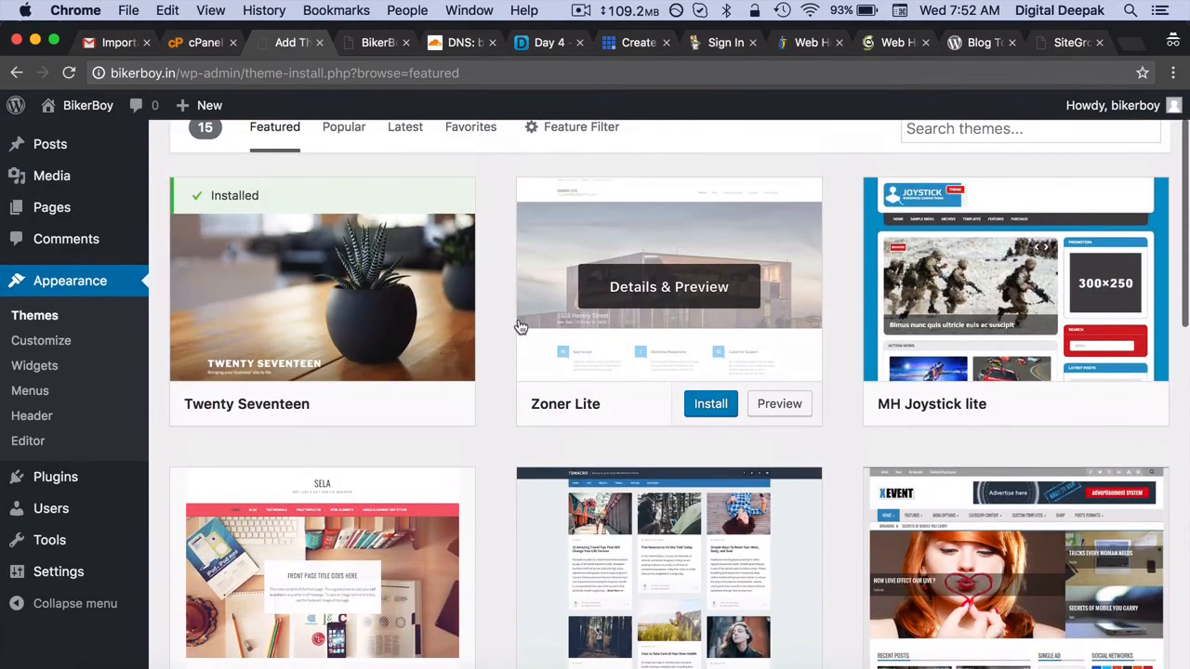
pyautogui.scroll(-3, 765, 338)
pyautogui.scroll(-3, 765, 338)
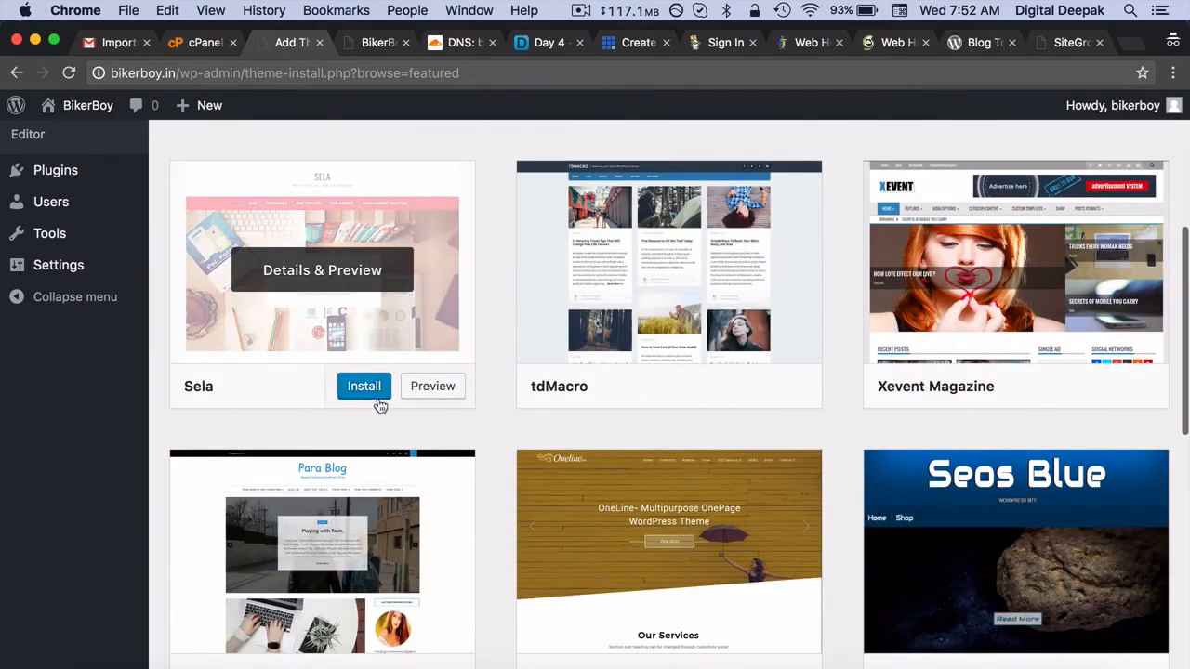
pyautogui.scroll(-3, 376, 402)
pyautogui.click(362, 513)
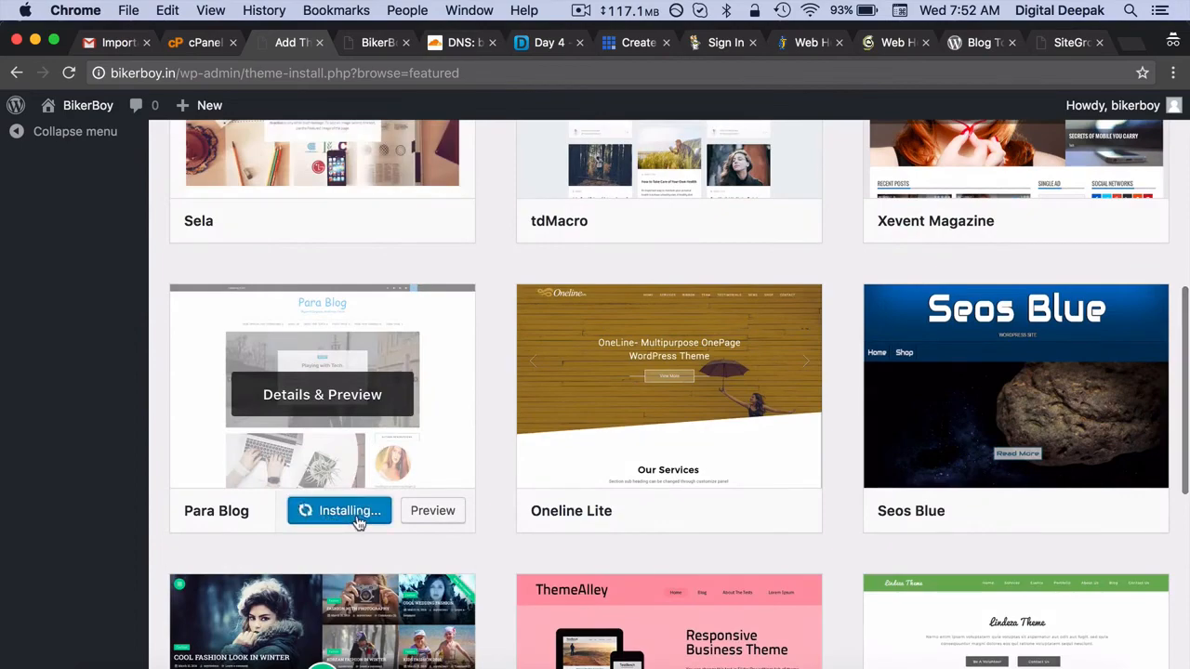
# Activate the Para Blog theme and reload the bikerboy.in home page to check its new look.
pyautogui.scroll(-2, 358, 524)
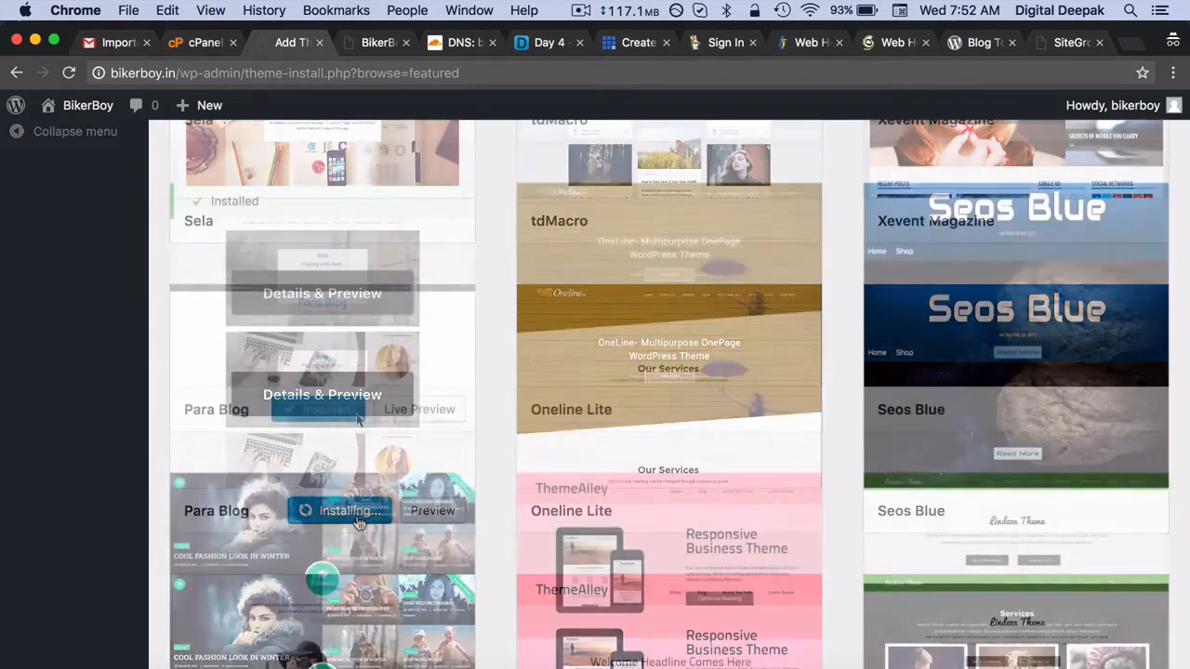
pyautogui.click(344, 417)
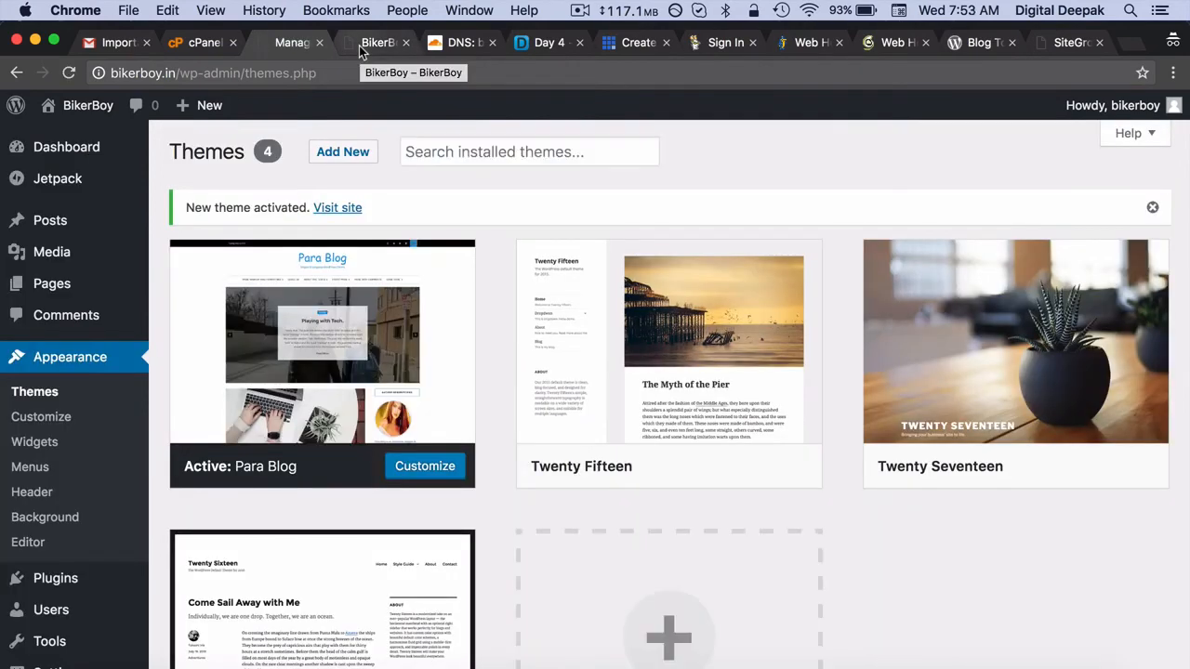
pyautogui.click(360, 48)
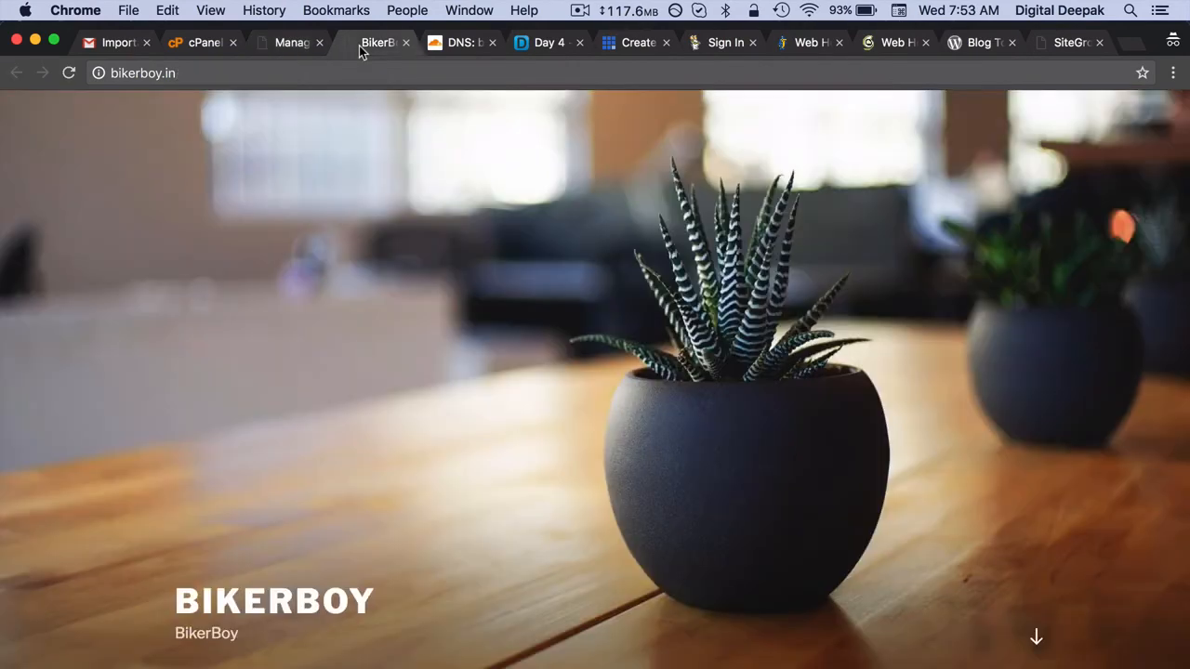
pyautogui.click(66, 79)
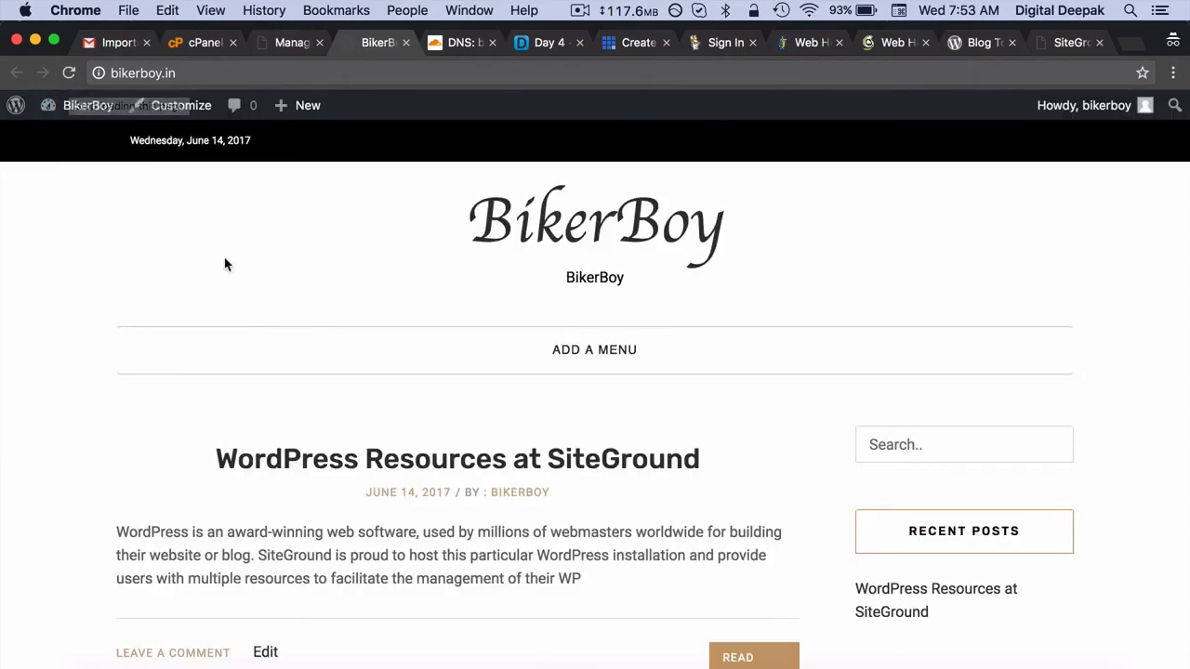
# Look over the bikerboy.in home page in its new theme and return to the main WordPress dashboard.
pyautogui.scroll(-10, 227, 265)
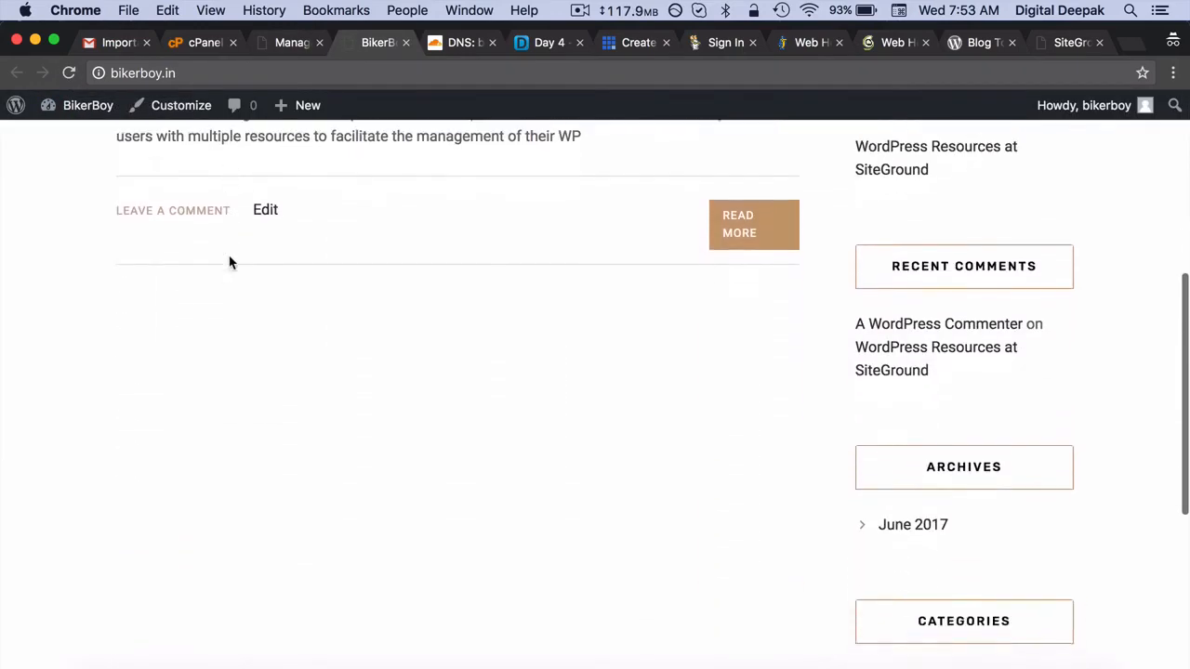
pyautogui.scroll(10, 230, 263)
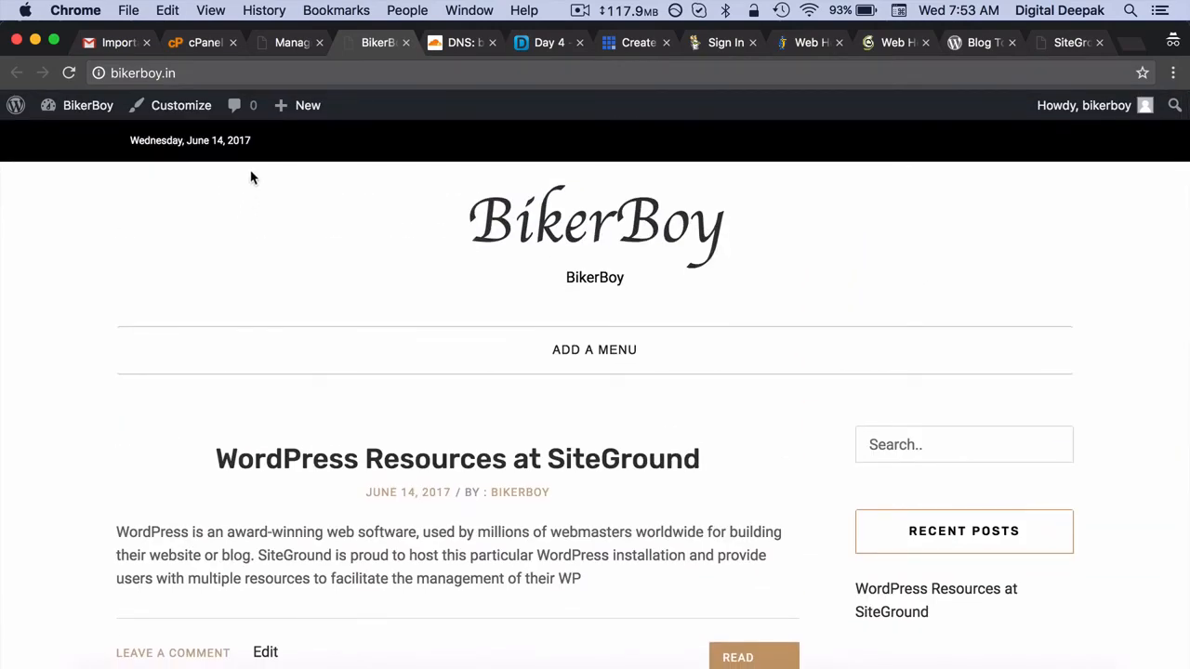
pyautogui.click(289, 45)
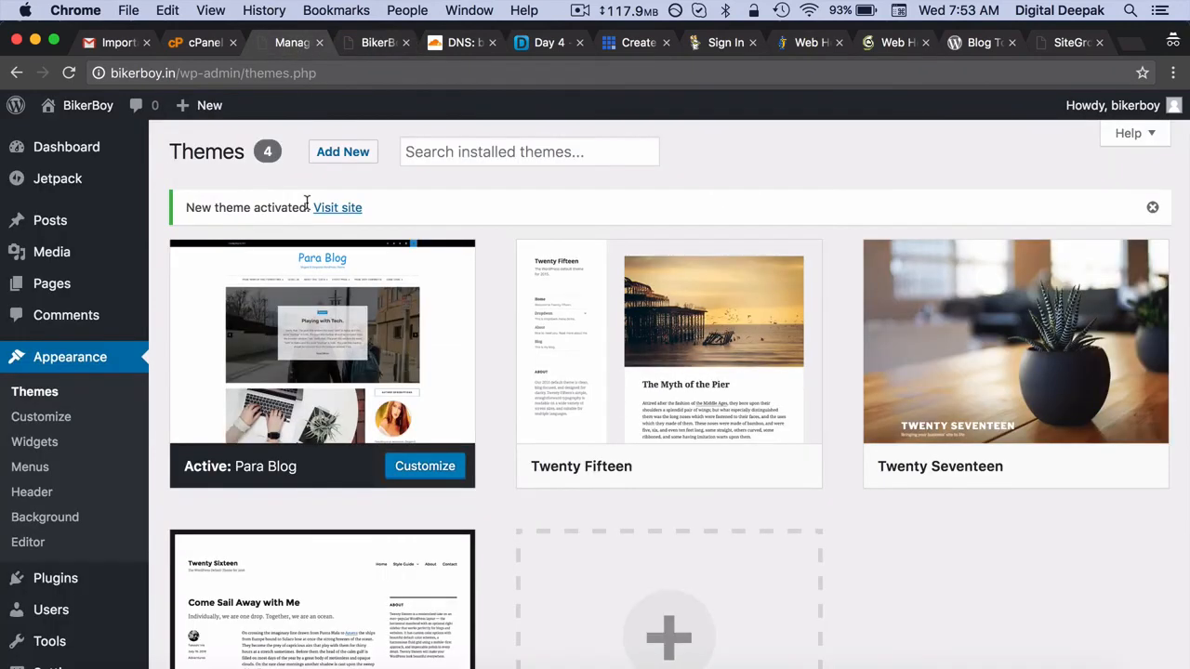
pyautogui.click(58, 149)
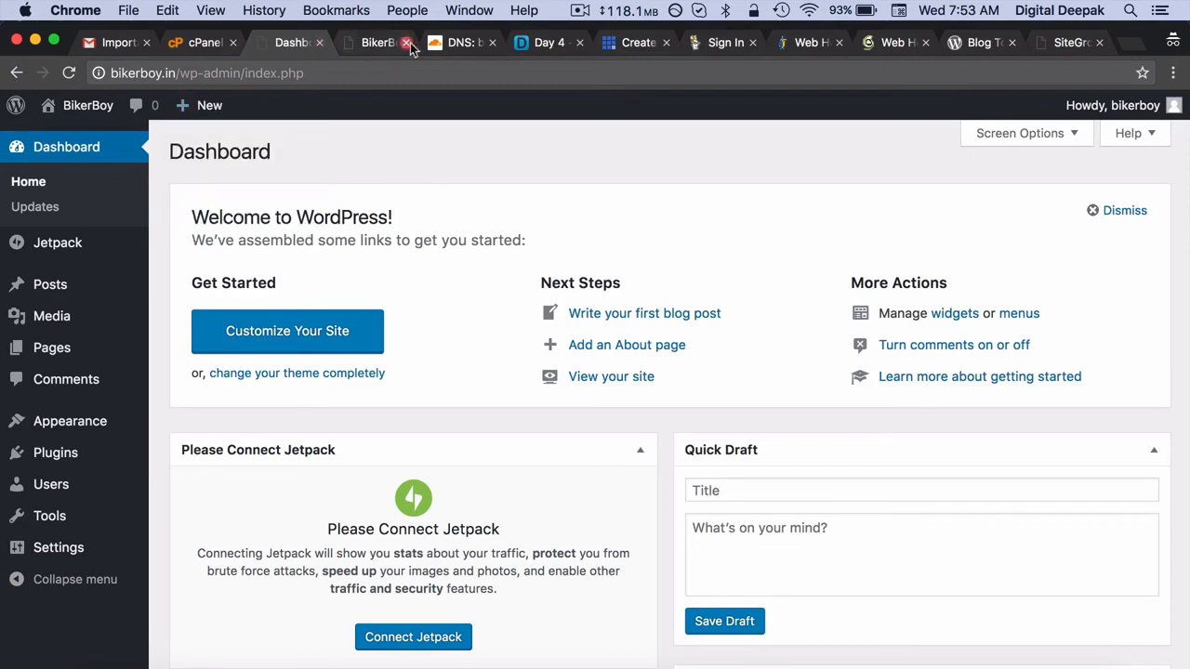
# Review the A and MX records in Cloudflare's DNS settings for bikerboy.in.
pyautogui.click(459, 43)
pyautogui.scroll(-3, 478, 287)
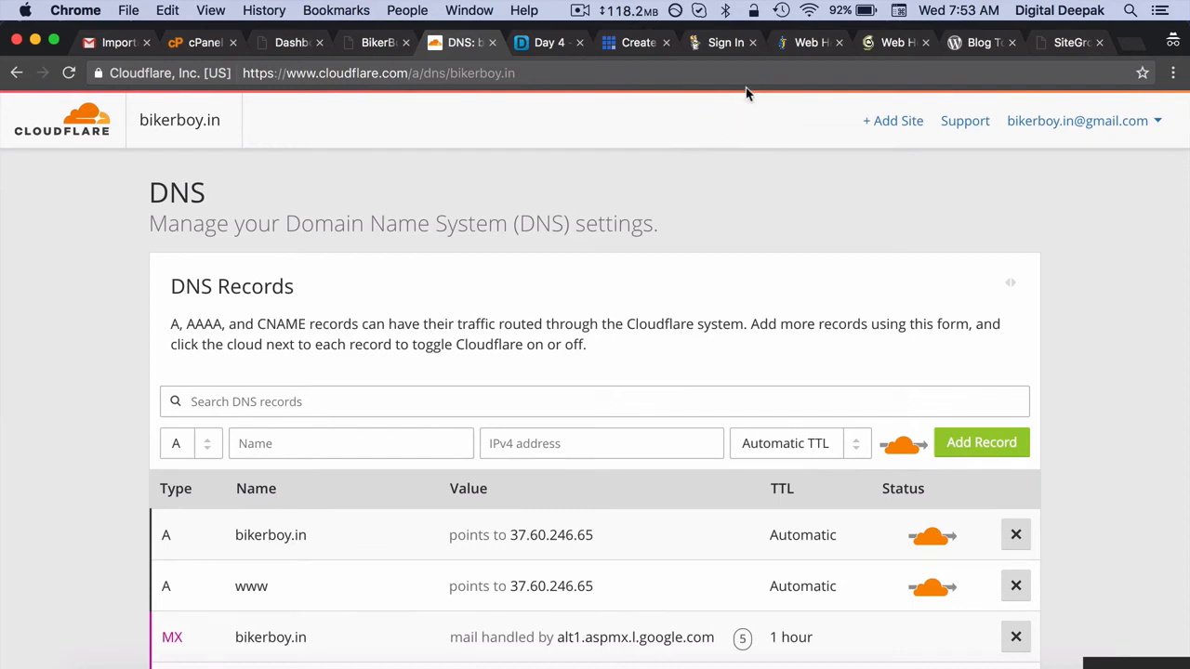
pyautogui.scroll(-1, 739, 209)
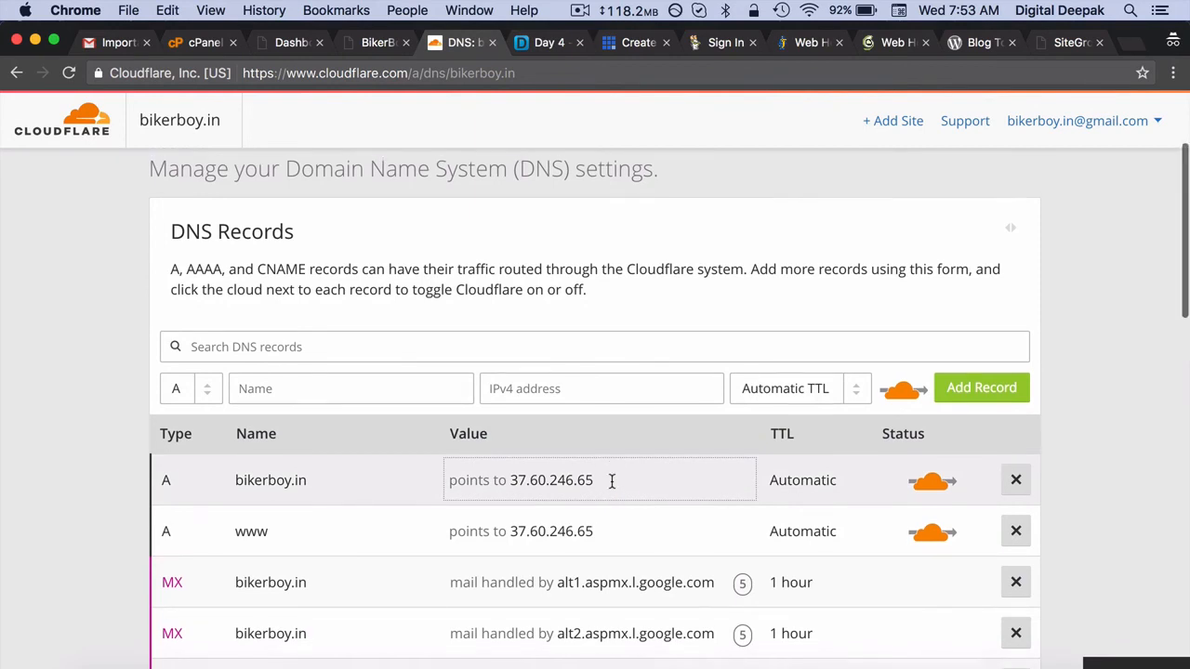
pyautogui.scroll(-2, 611, 480)
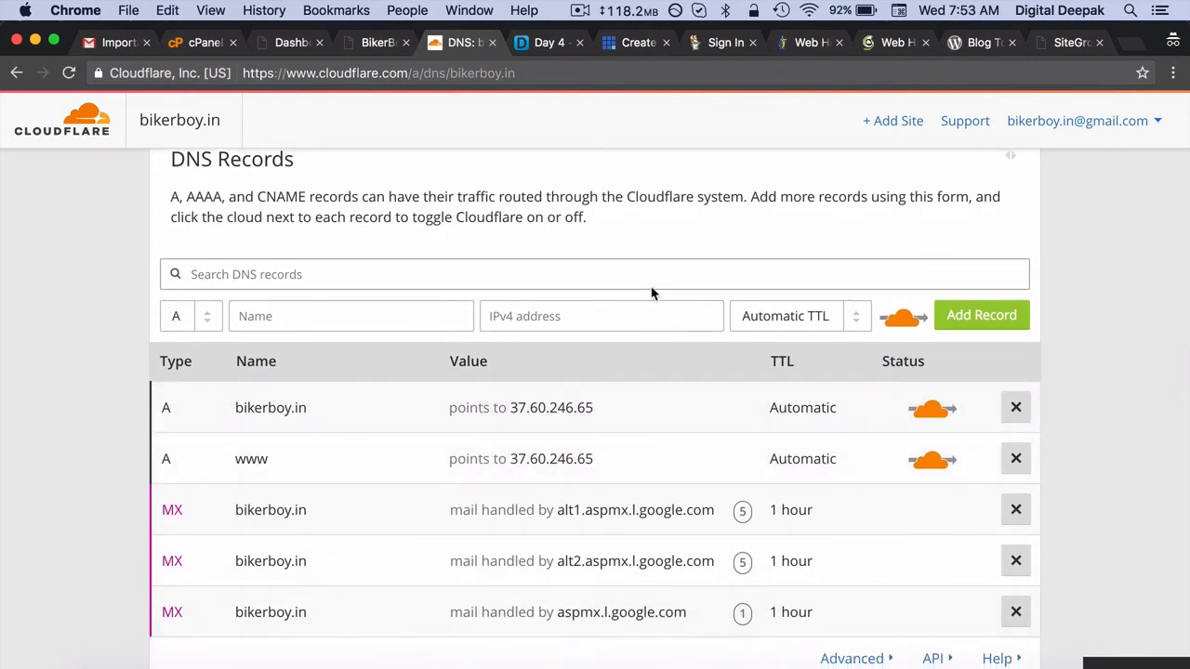
pyautogui.scroll(3, 678, 220)
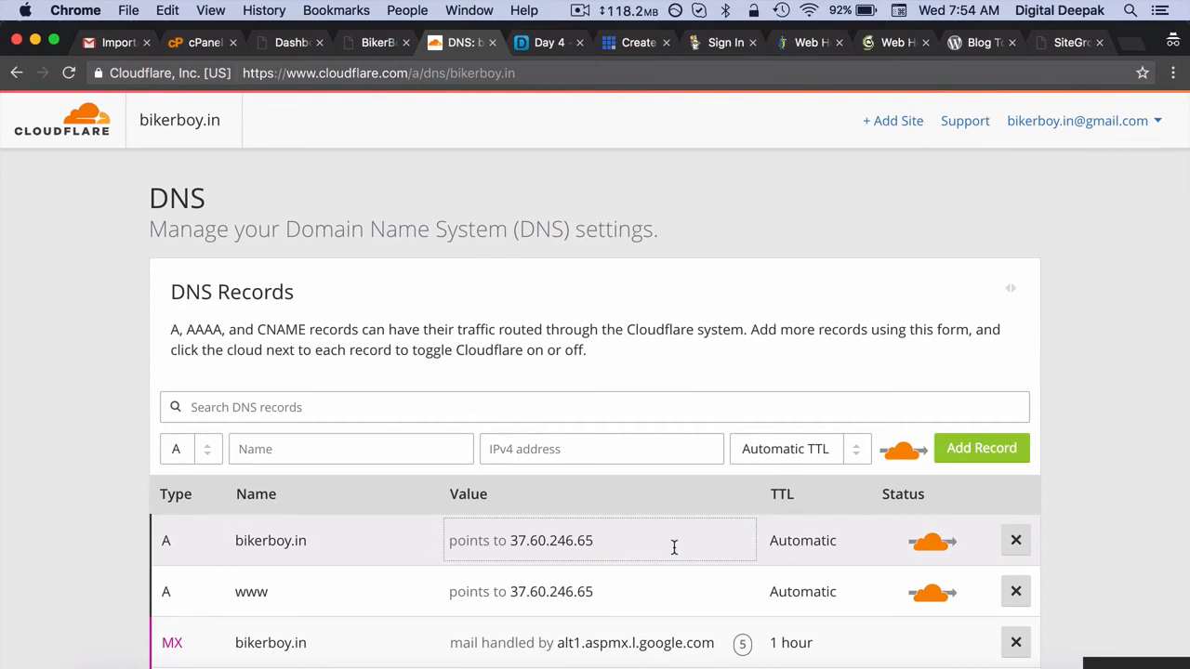
pyautogui.scroll(3, 674, 548)
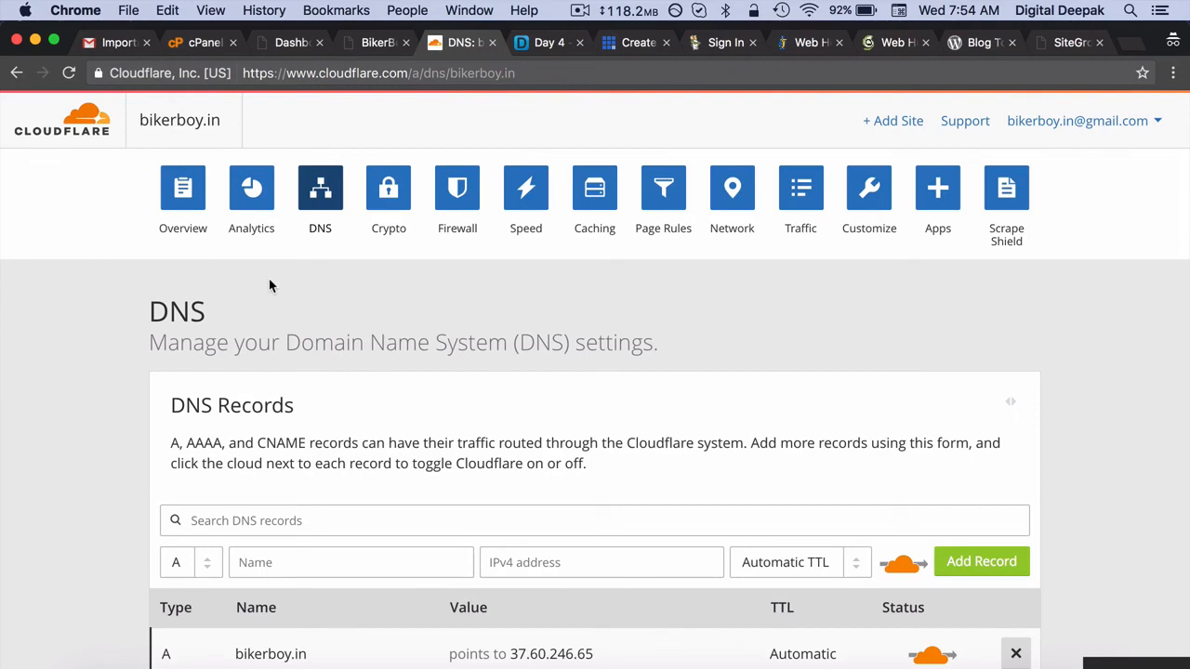
# Revisit the WordPress installation confirmation in cPanel's Softaculous and return to the bikerboy.in WordPress dashboard.
pyautogui.click(184, 43)
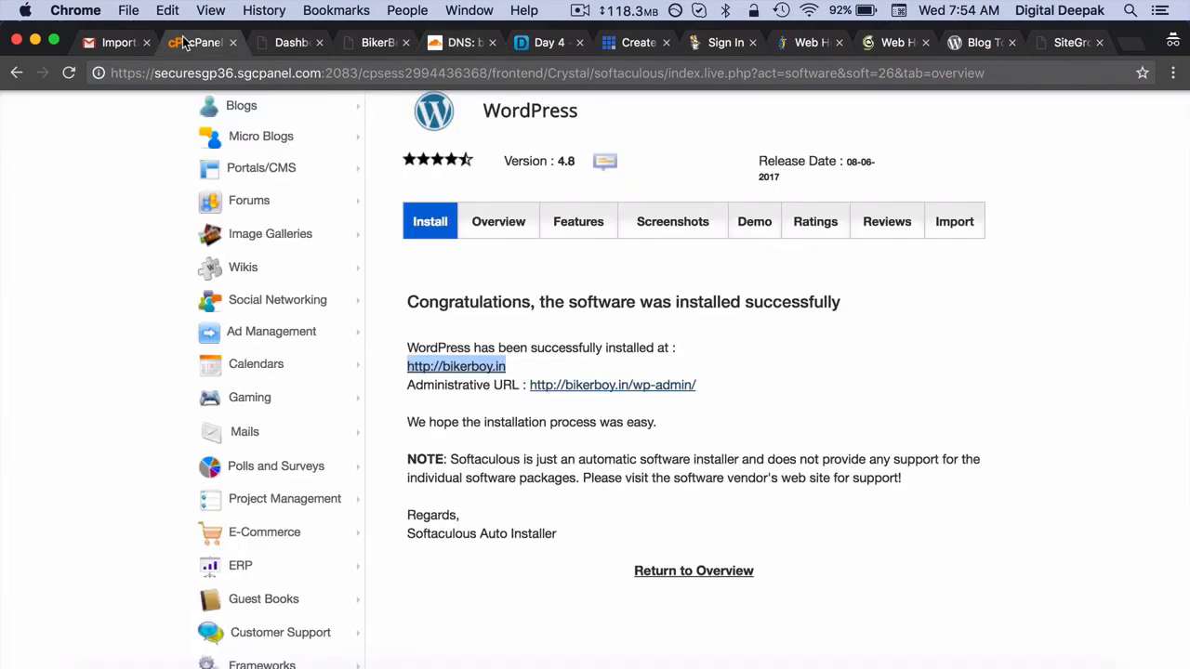
pyautogui.scroll(5, 92, 285)
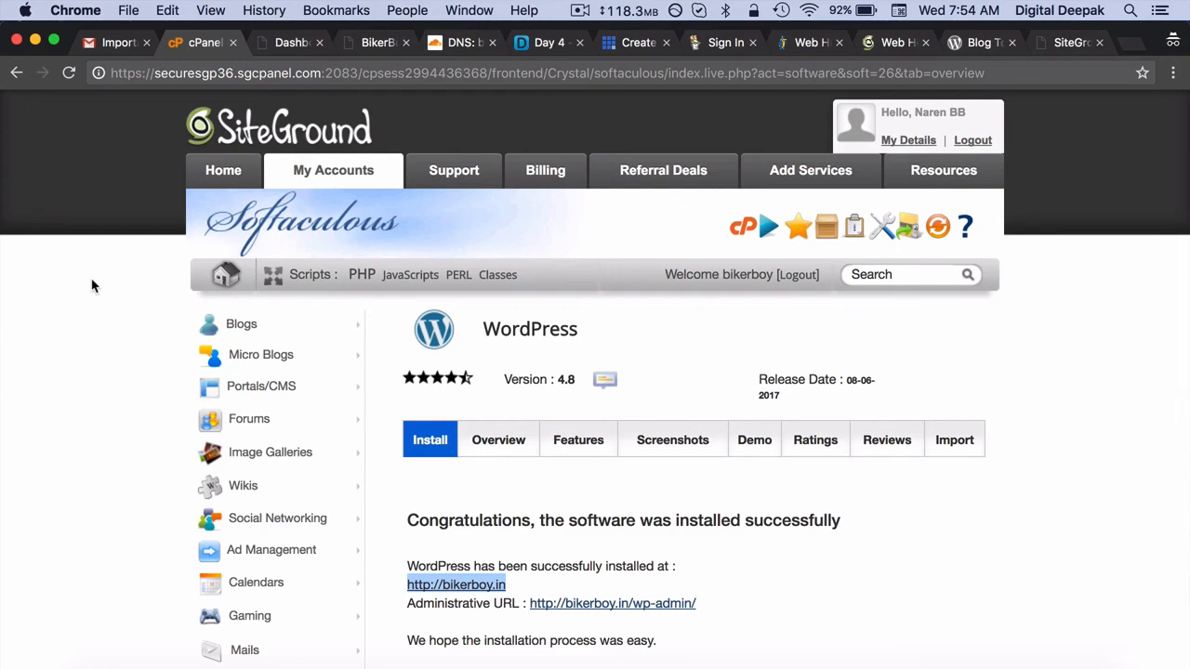
pyautogui.click(284, 42)
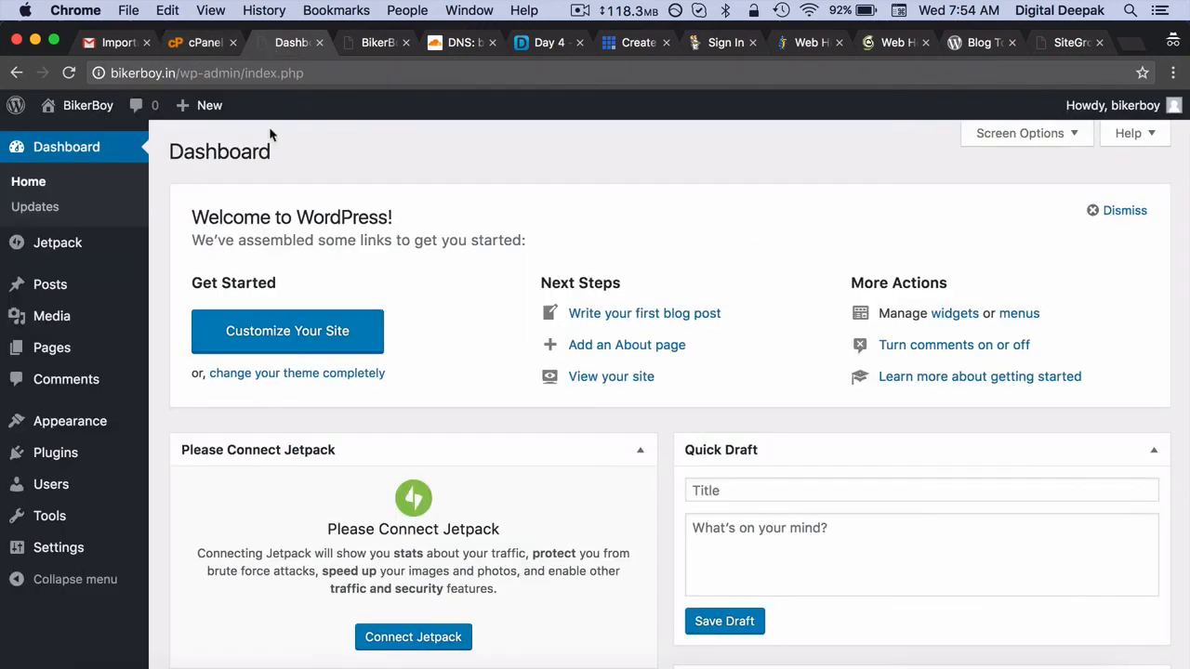